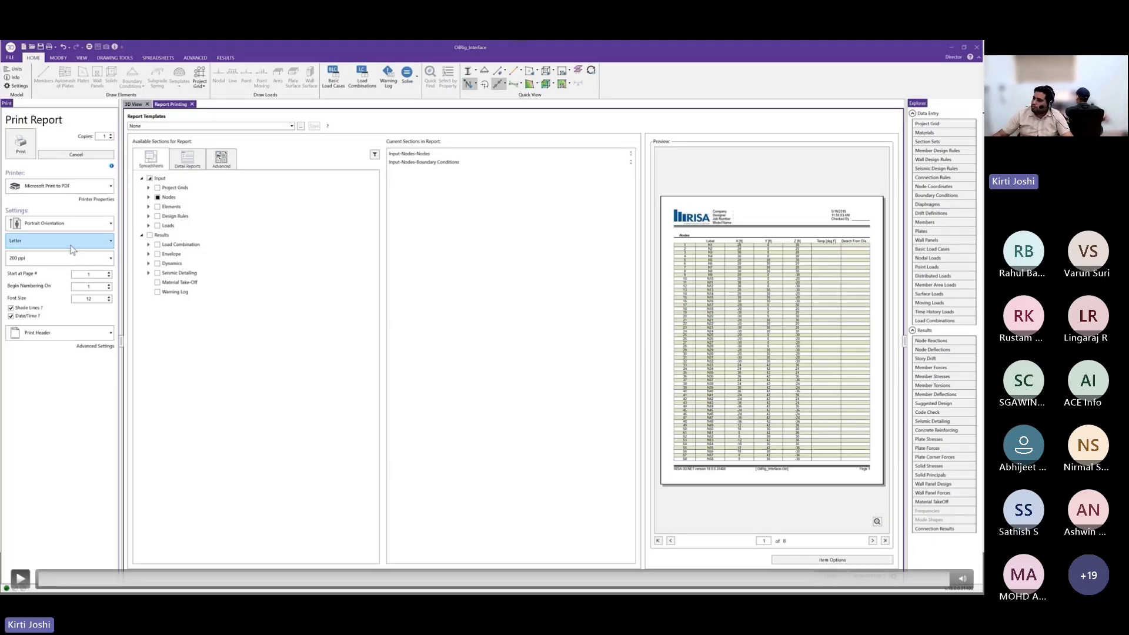
# Advance the presentation past the report demo and the Modeling slide, and play the modeling demo video
pyautogui.press('space')
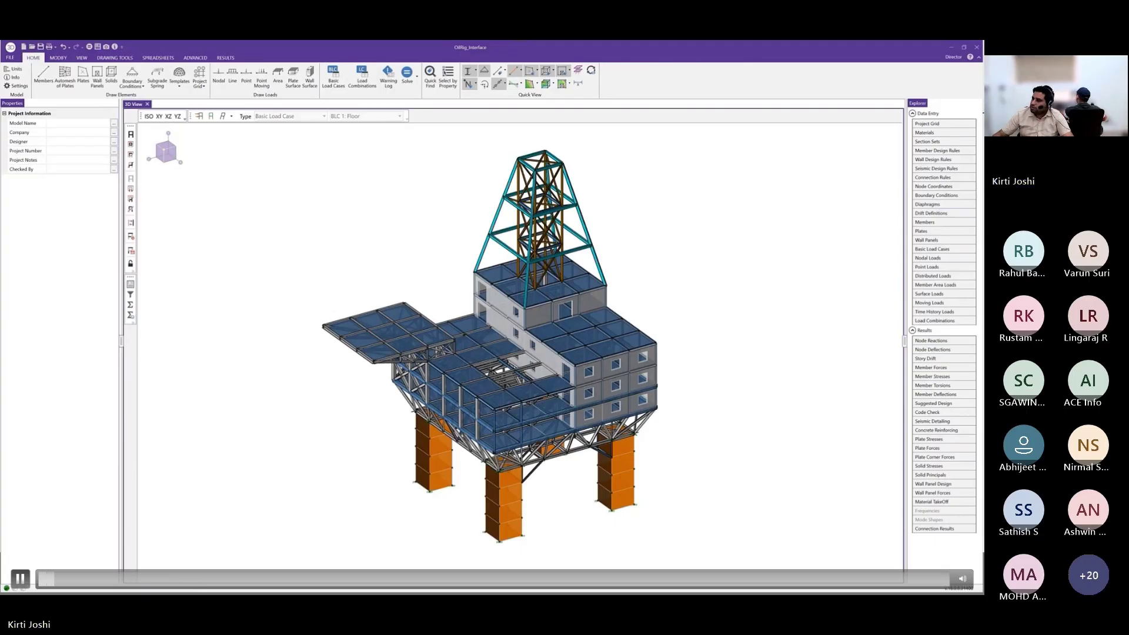
pyautogui.press('Right')
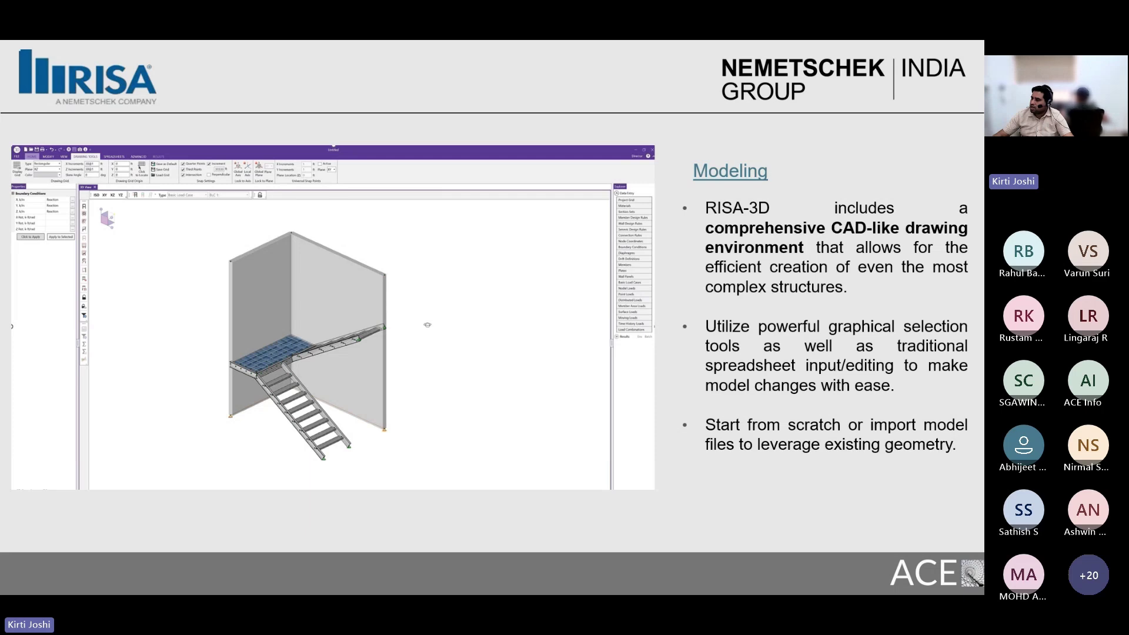
pyautogui.press('Right')
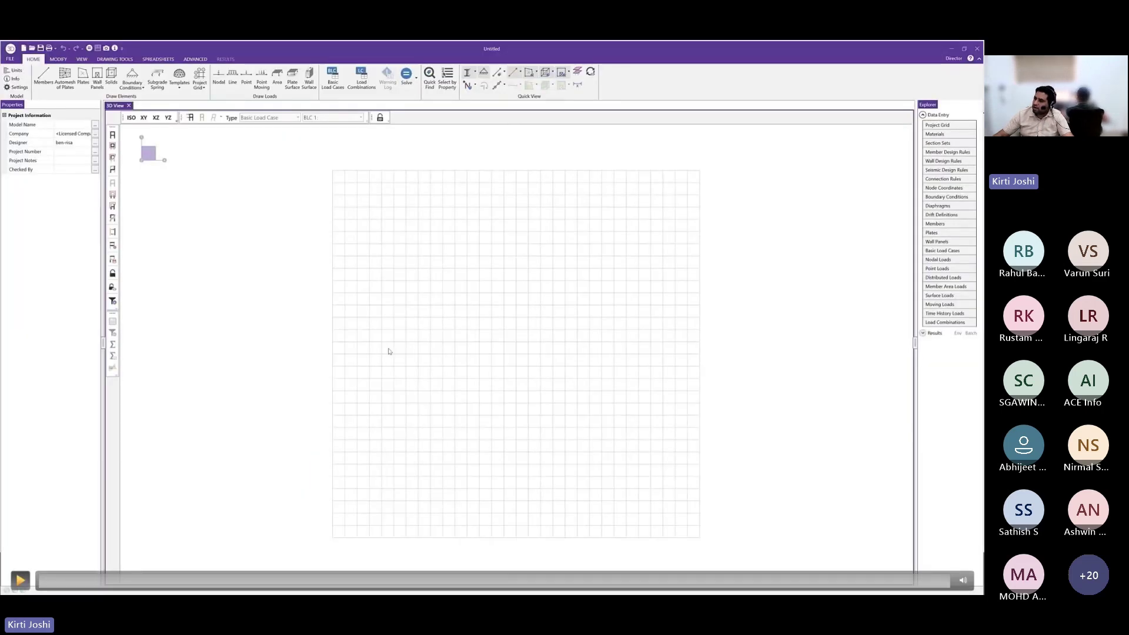
pyautogui.click(20, 580)
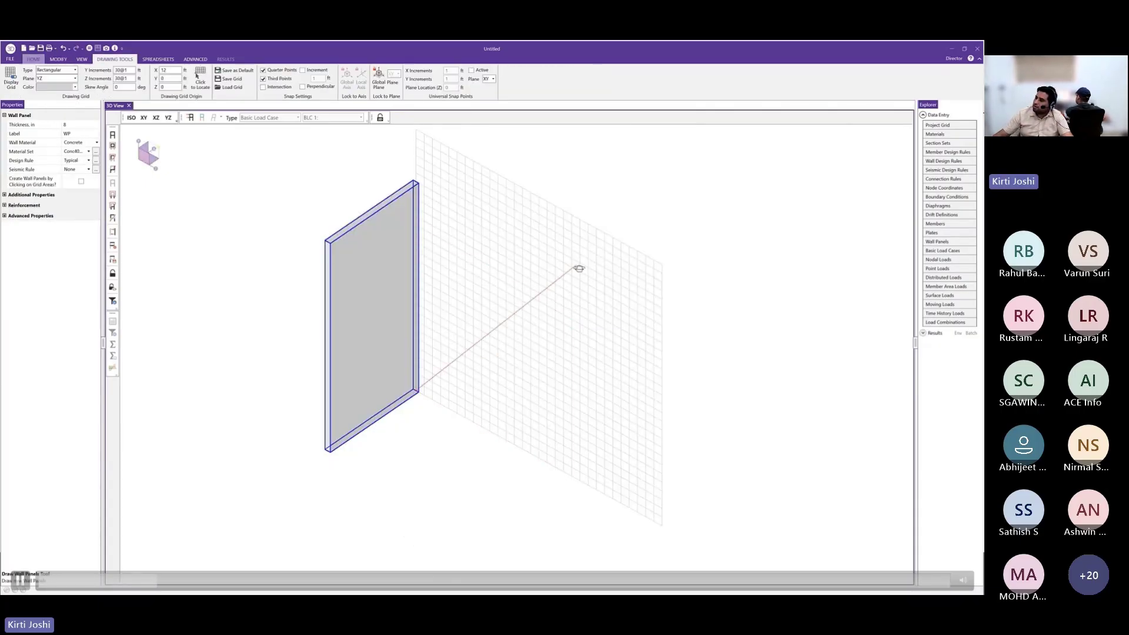
# Switch the drawing grid to the XZ plane with its X origin at 0 ft, and end wall panel drawing
pyautogui.click(63, 80)
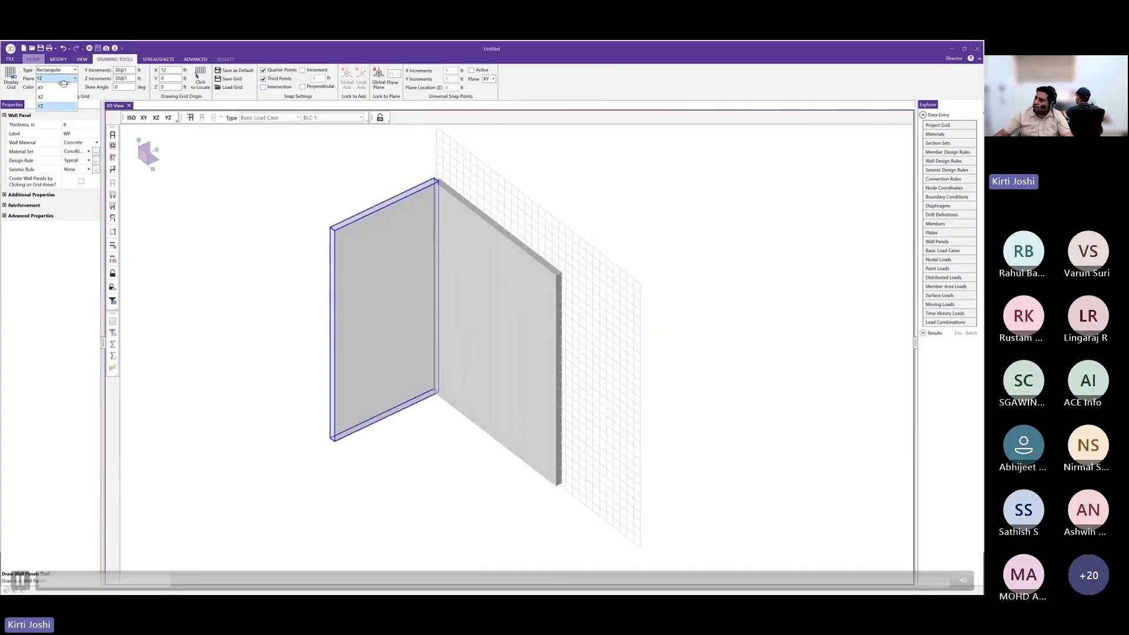
pyautogui.click(56, 108)
pyautogui.moveTo(178, 71); pyautogui.dragTo(142, 77)
pyautogui.write('0')
pyautogui.press('Tab')
pyautogui.moveTo(526, 365); pyautogui.dragTo(548, 355, button='middle')
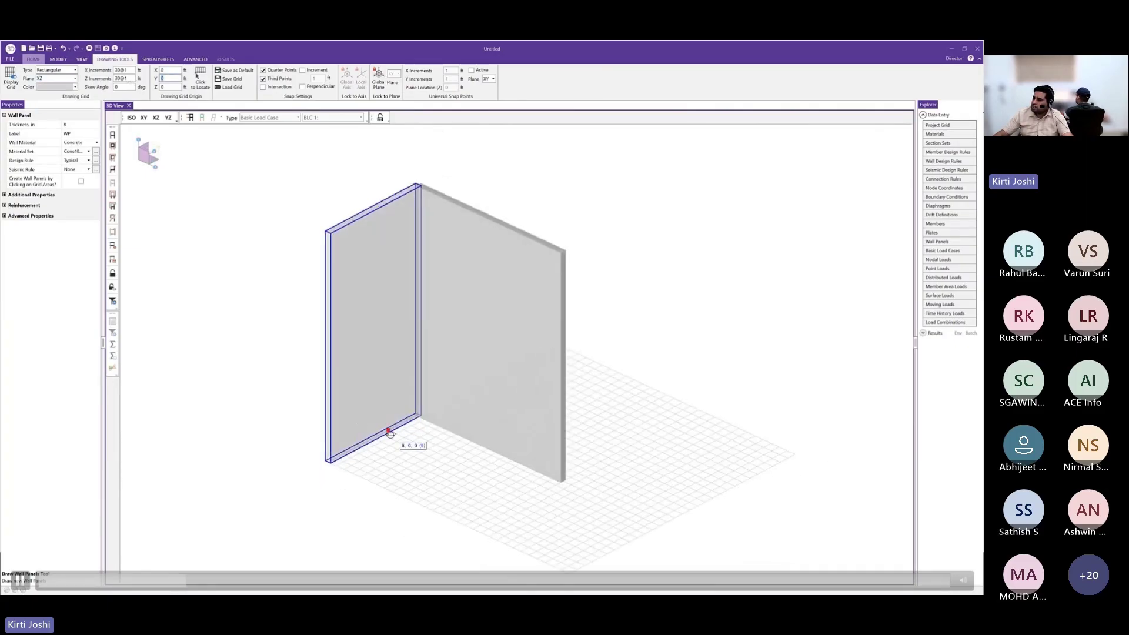
pyautogui.press('Escape')
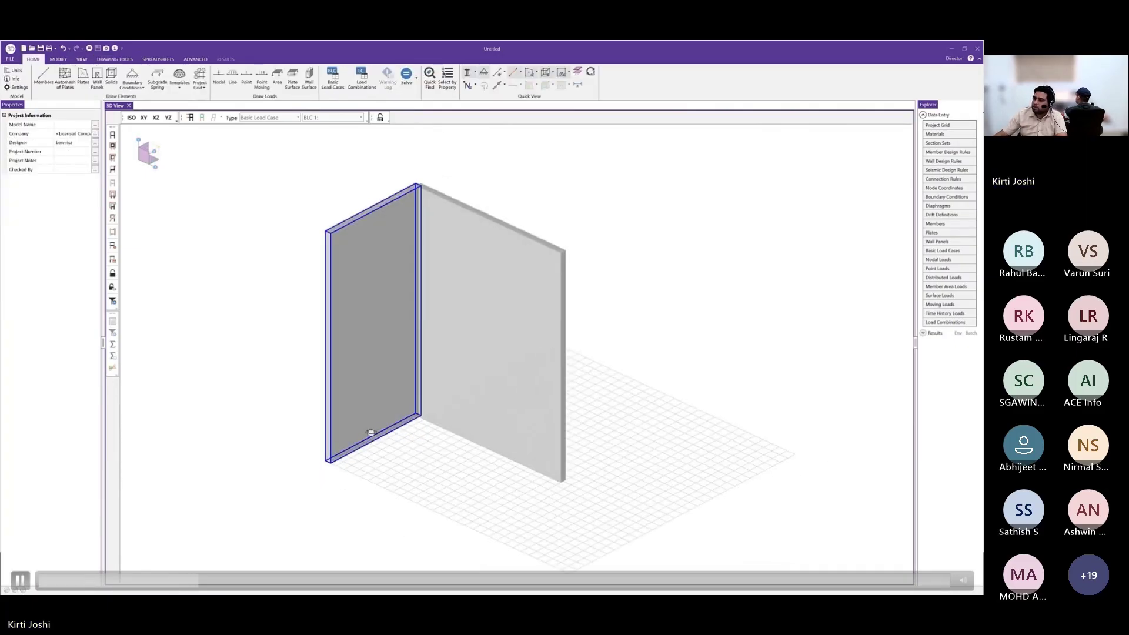
# Add a node at X 0, Y 8, Z 5 ft in the Node Coordinates spreadsheet
pyautogui.moveTo(371, 431); pyautogui.dragTo(384, 422, button='middle')
pyautogui.doubleClick(943, 188)
pyautogui.click(288, 241)
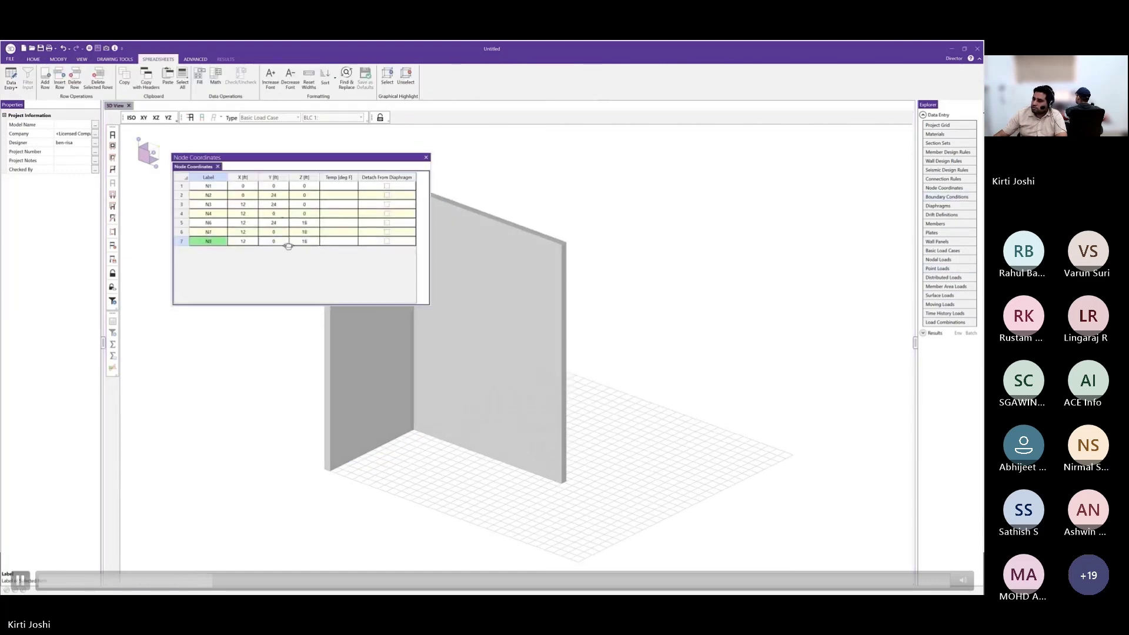
pyautogui.press('Tab')
pyautogui.write('0')
pyautogui.press('Tab')
pyautogui.write('8')
pyautogui.press('Tab')
pyautogui.write('5')
pyautogui.press('Return')
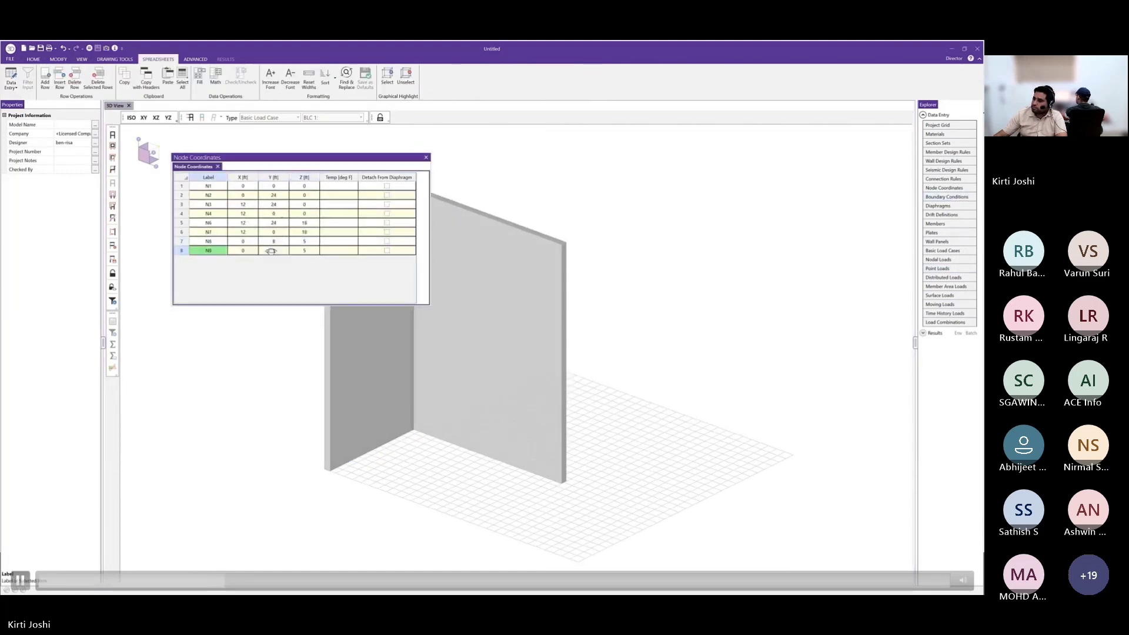
# Set the next new node's X coordinate to 12 ft and close the Node Coordinates spreadsheet
pyautogui.press('Tab')
pyautogui.write('12')
pyautogui.press('Tab')
pyautogui.click(426, 158)
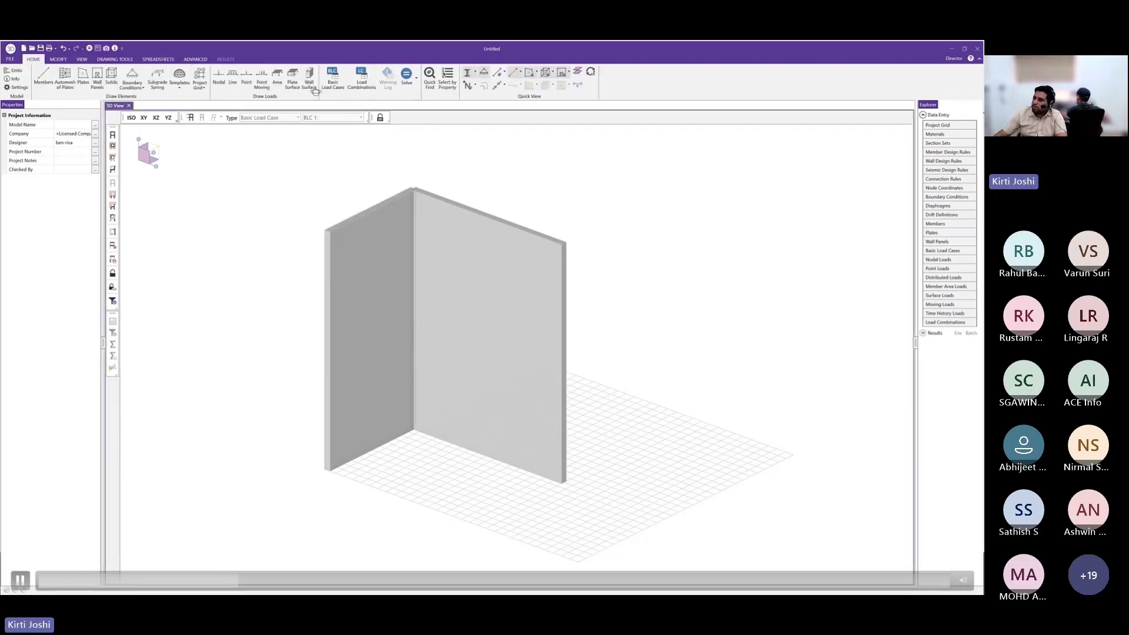
# Display the nodes and set up member drawing with a hot rolled W10x19 beam shape
pyautogui.click(469, 86)
pyautogui.moveTo(500, 235)
pyautogui.mouseDown(button='middle')
pyautogui.moveTo(510, 262)
pyautogui.moveTo(444, 401)
pyautogui.moveTo(389, 391)
pyautogui.moveTo(385, 368)
pyautogui.mouseUp(button='middle')
pyautogui.click(44, 77)
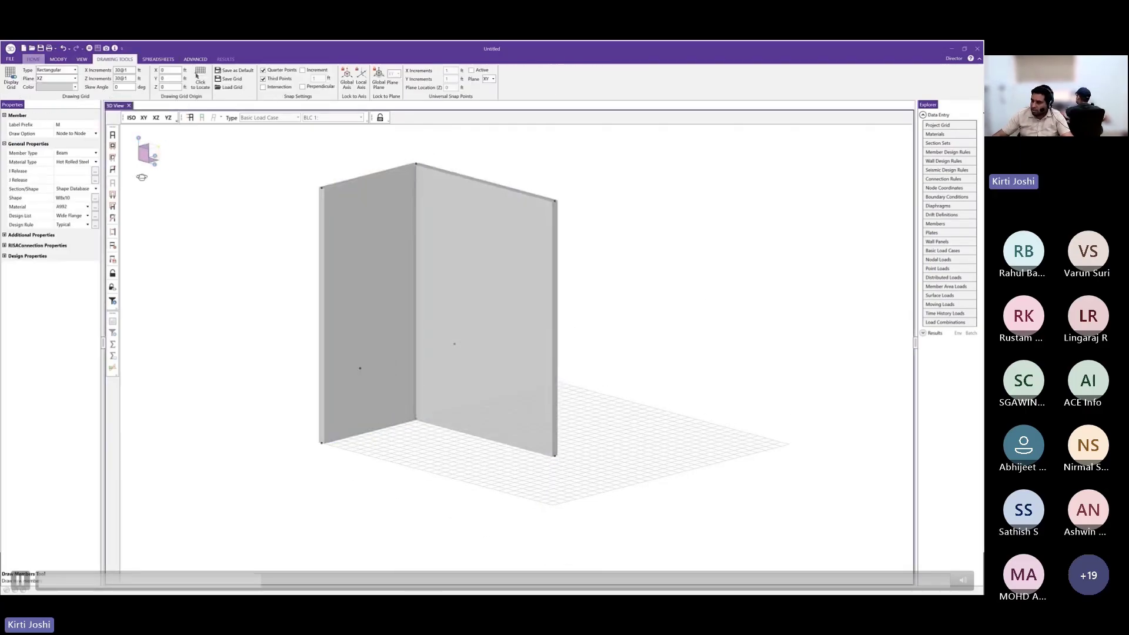
pyautogui.click(91, 163)
pyautogui.click(77, 199)
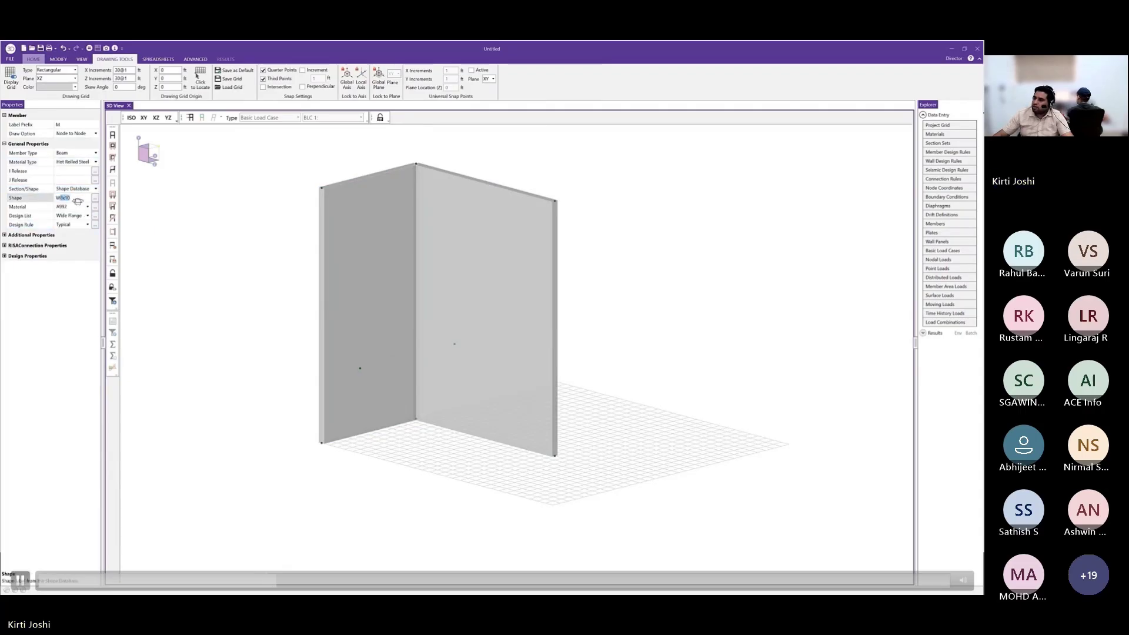
pyautogui.write('W10x19')
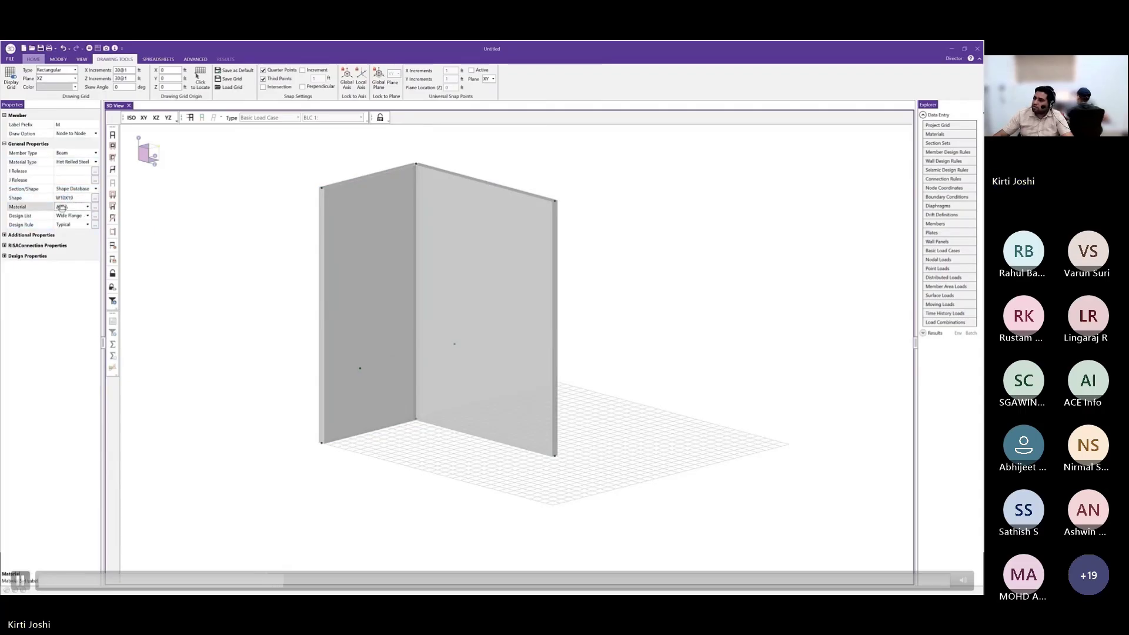
# Draw the two landing beams from the first wall's outer edge through the free corner node to the node on the second wall
pyautogui.click(322, 358)
pyautogui.click(454, 344)
pyautogui.moveTo(441, 391); pyautogui.dragTo(450, 359, button='middle')
pyautogui.rightClick(450, 358)
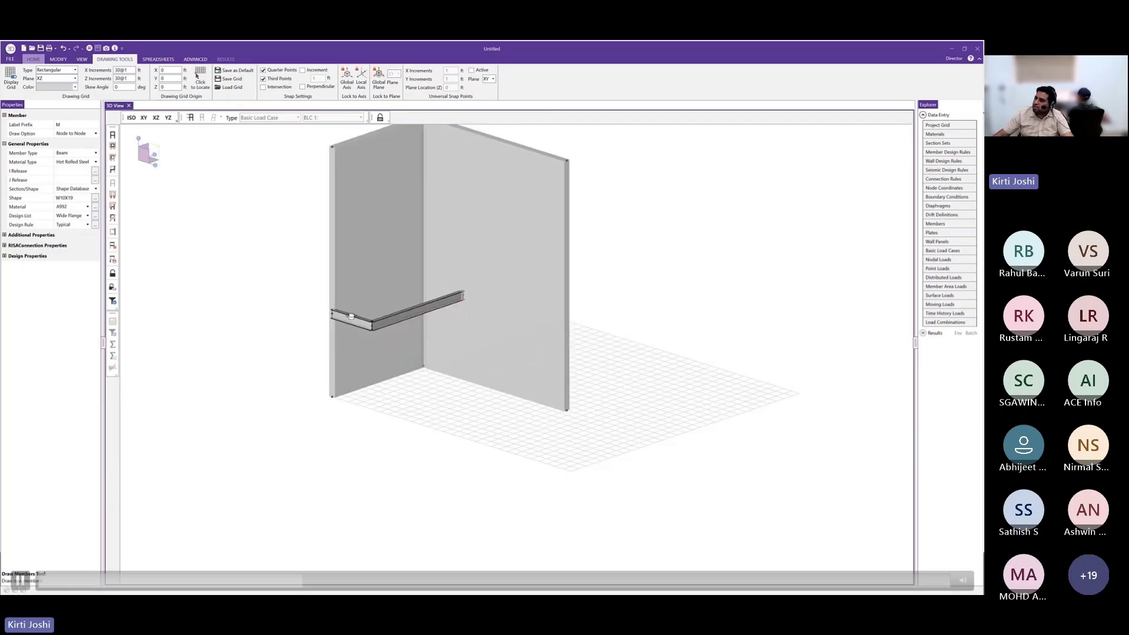
# Switch new members to a section set, label it Stringer and give it the AISC channel shape C10X25
pyautogui.click(96, 189)
pyautogui.click(75, 198)
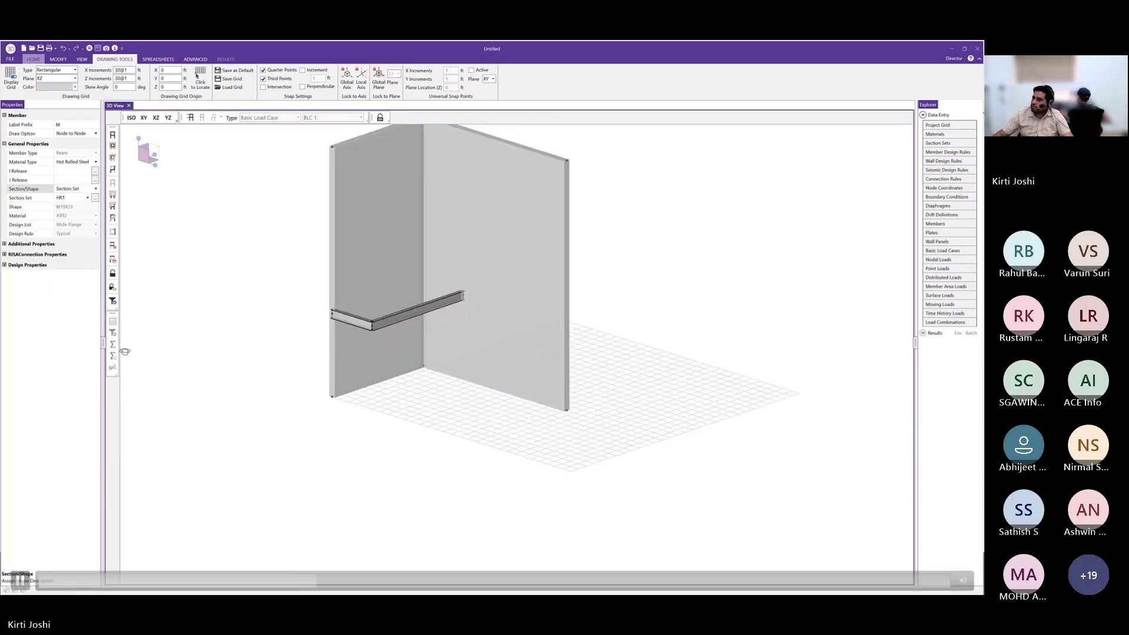
pyautogui.click(94, 198)
pyautogui.click(486, 314)
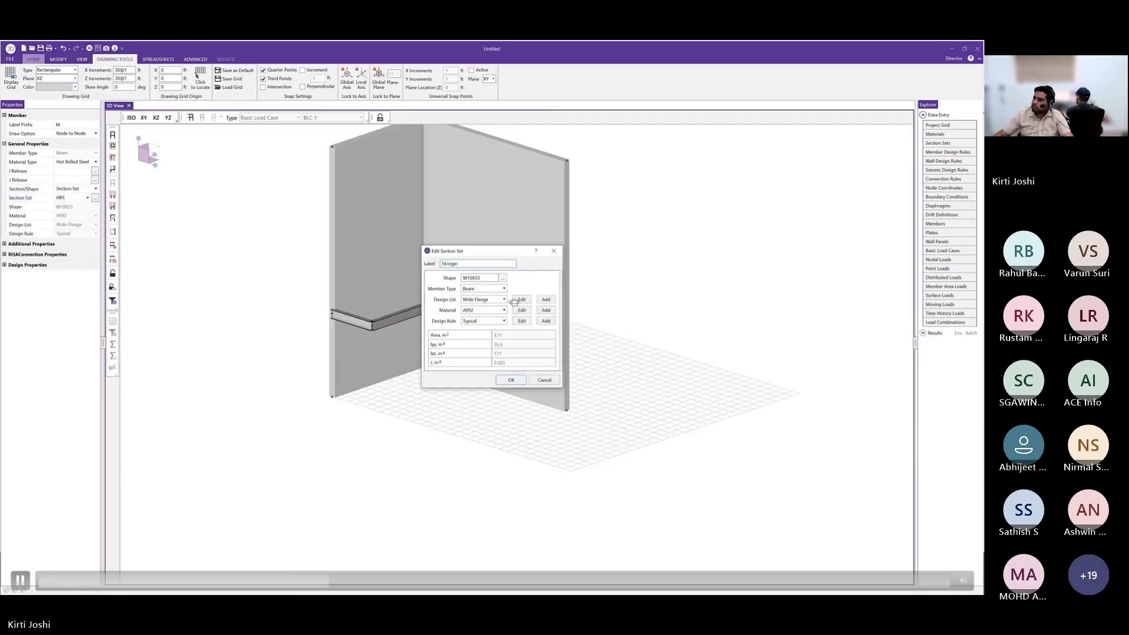
pyautogui.click(501, 280)
pyautogui.click(389, 305)
pyautogui.click(481, 320)
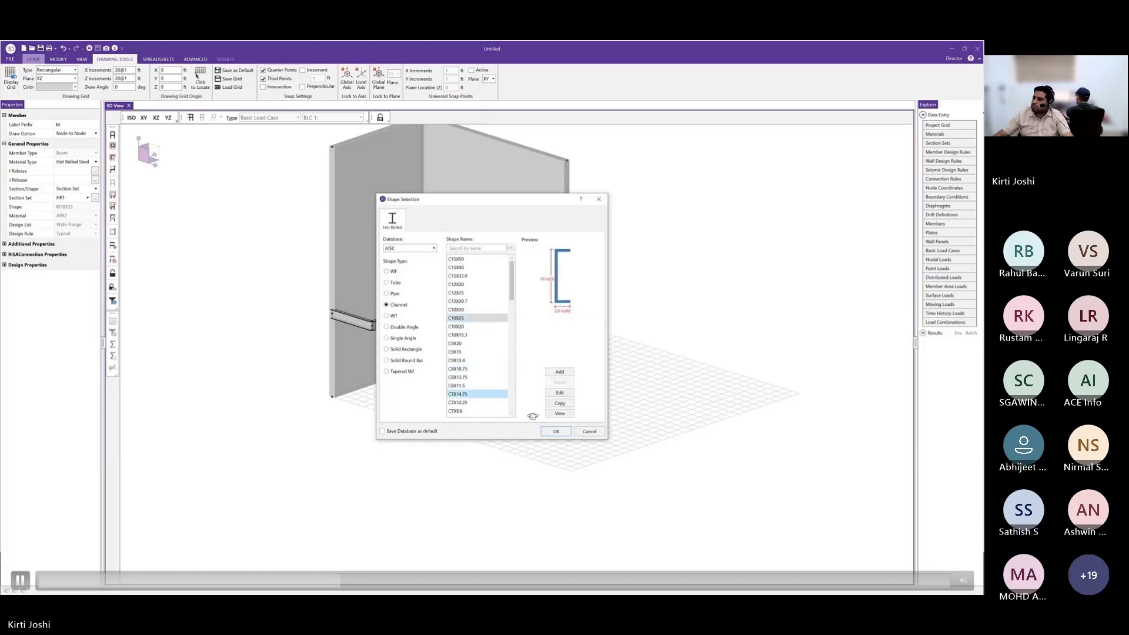
pyautogui.click(556, 430)
# Set the Stringer section set's design list to Channel and material to A36 Gr.36, and save it
pyautogui.click(501, 300)
pyautogui.click(482, 331)
pyautogui.click(501, 311)
pyautogui.click(491, 322)
pyautogui.click(503, 380)
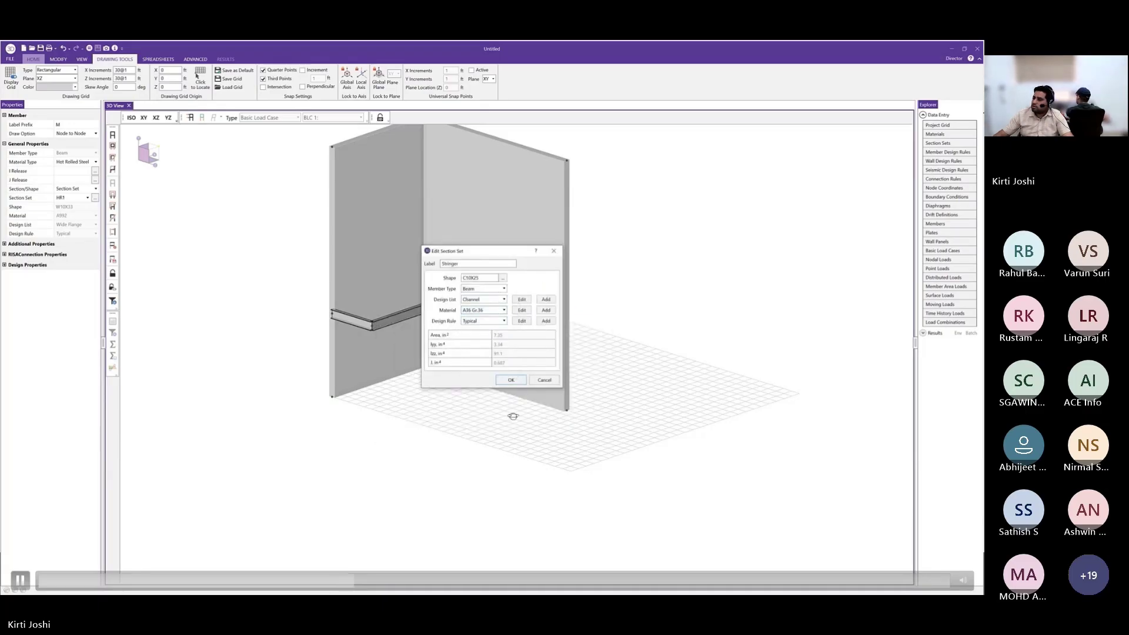
# Draw a stringer from grid point 0, 0, 18 ft up to the landing's free corner node
pyautogui.moveTo(420, 376)
pyautogui.mouseDown(button='middle')
pyautogui.moveTo(451, 381)
pyautogui.moveTo(438, 385)
pyautogui.mouseUp(button='middle')
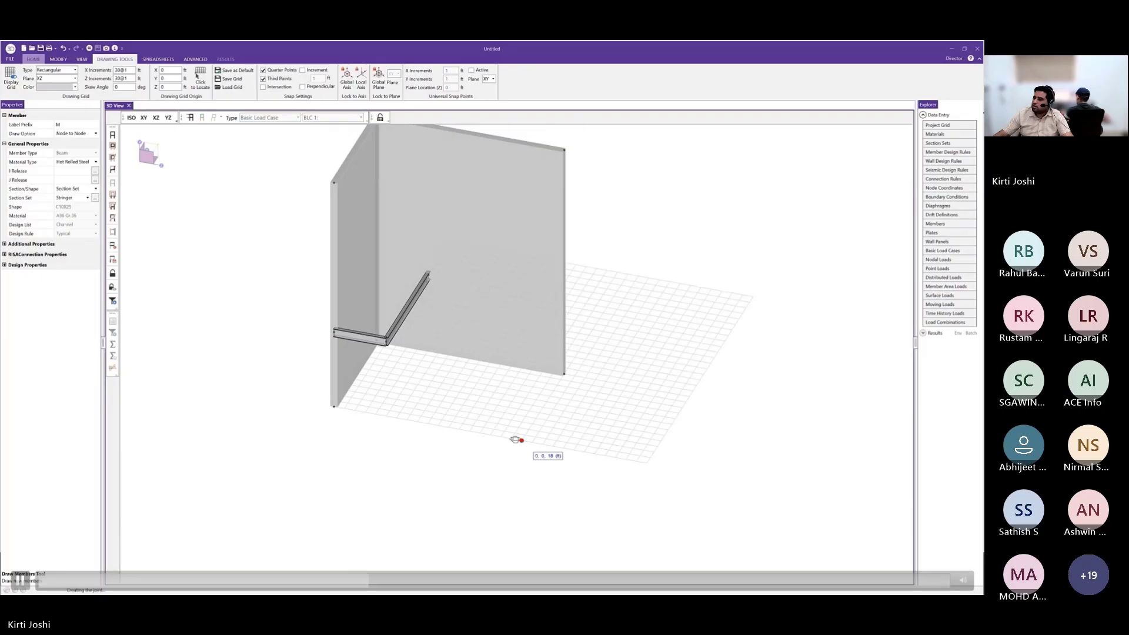
pyautogui.click(522, 440)
pyautogui.click(387, 341)
pyautogui.moveTo(518, 385); pyautogui.dragTo(468, 380, button='middle')
pyautogui.press('Escape')
pyautogui.press('Escape')
# Copy the lower stringer 5 ft in the X direction
pyautogui.click(399, 364)
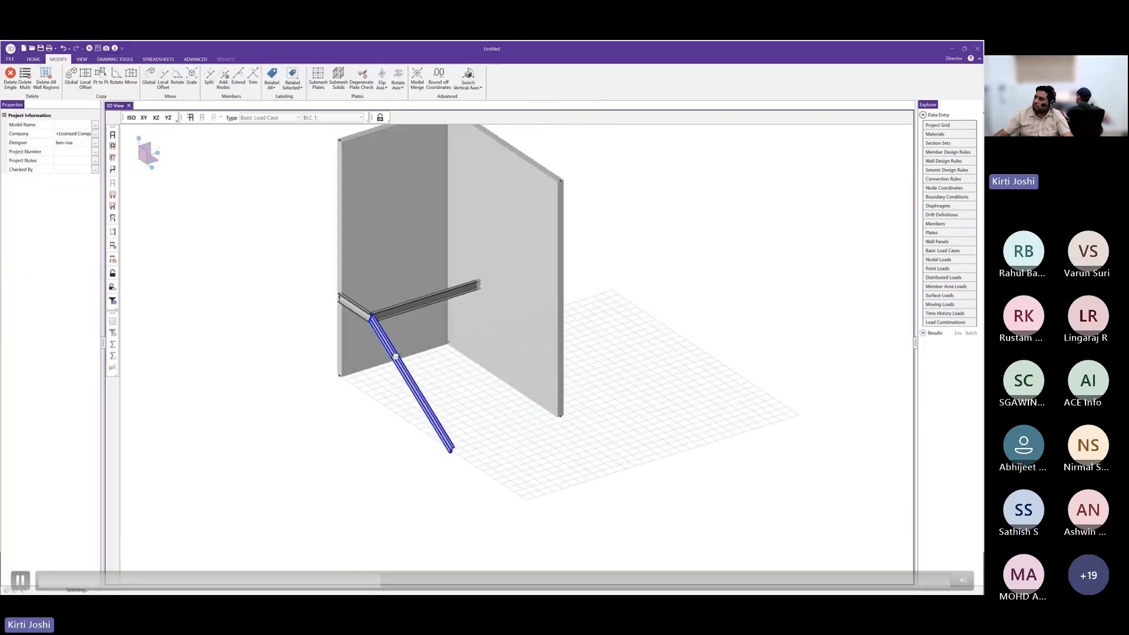
pyautogui.click(71, 78)
pyautogui.click(75, 125)
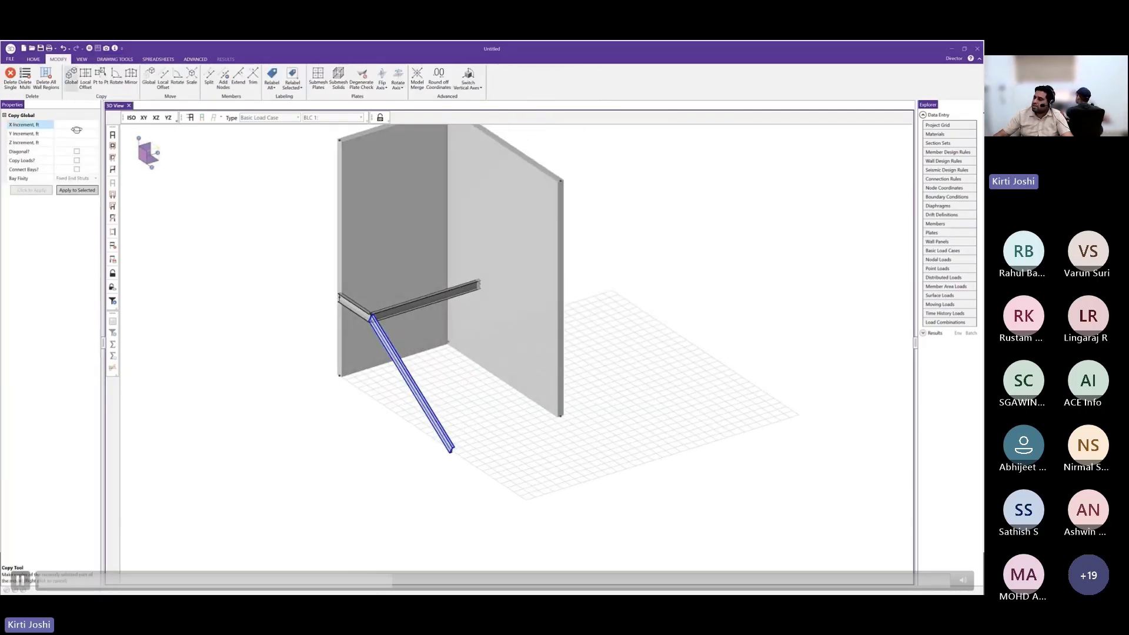
pyautogui.write('5')
pyautogui.press('Tab')
pyautogui.click(92, 193)
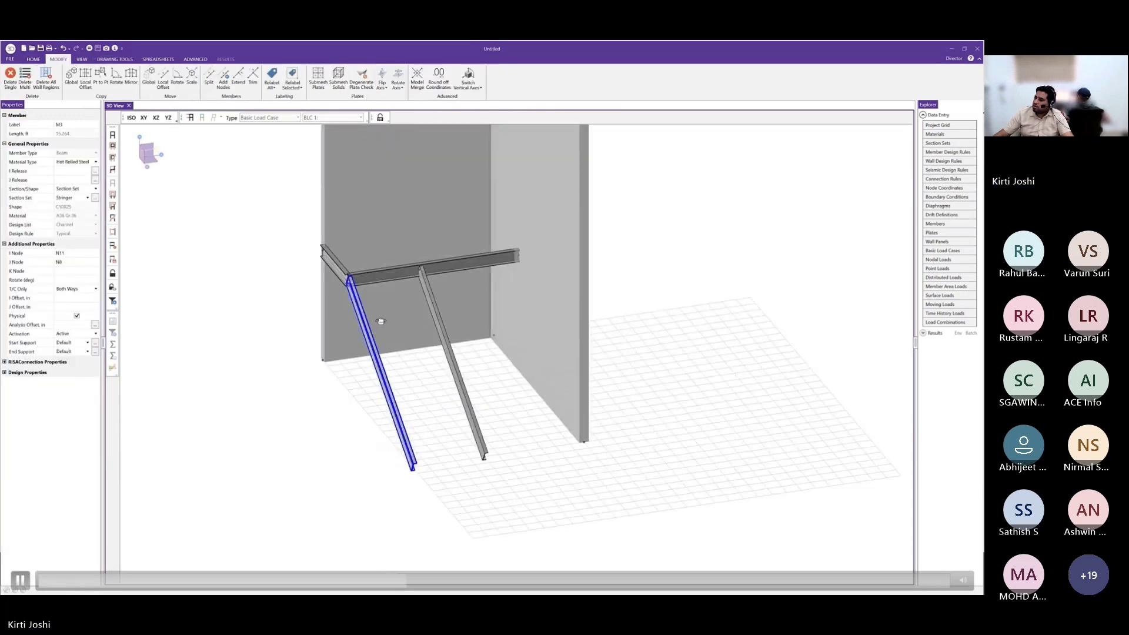
# Rotate the original lower stringer's section by 180 degrees
pyautogui.write('180')
pyautogui.press('Return')
pyautogui.scroll(5, 362, 290)
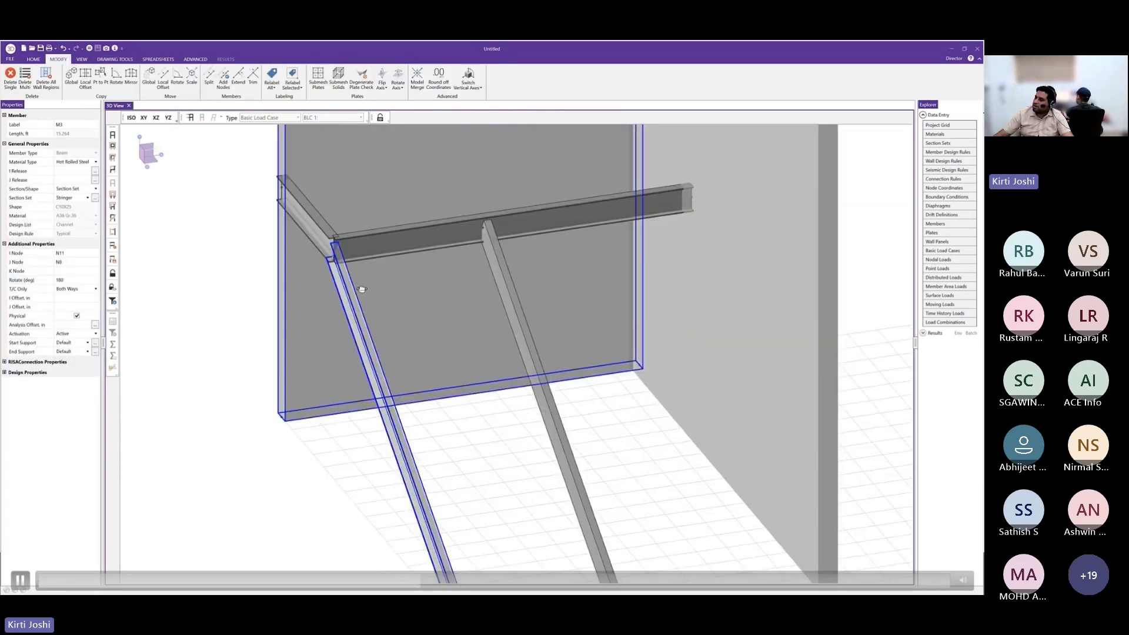
pyautogui.scroll(-4, 362, 290)
pyautogui.keyDown('ctrl'); pyautogui.moveTo(362, 290); pyautogui.dragTo(474, 338, button='middle'); pyautogui.keyUp('ctrl')
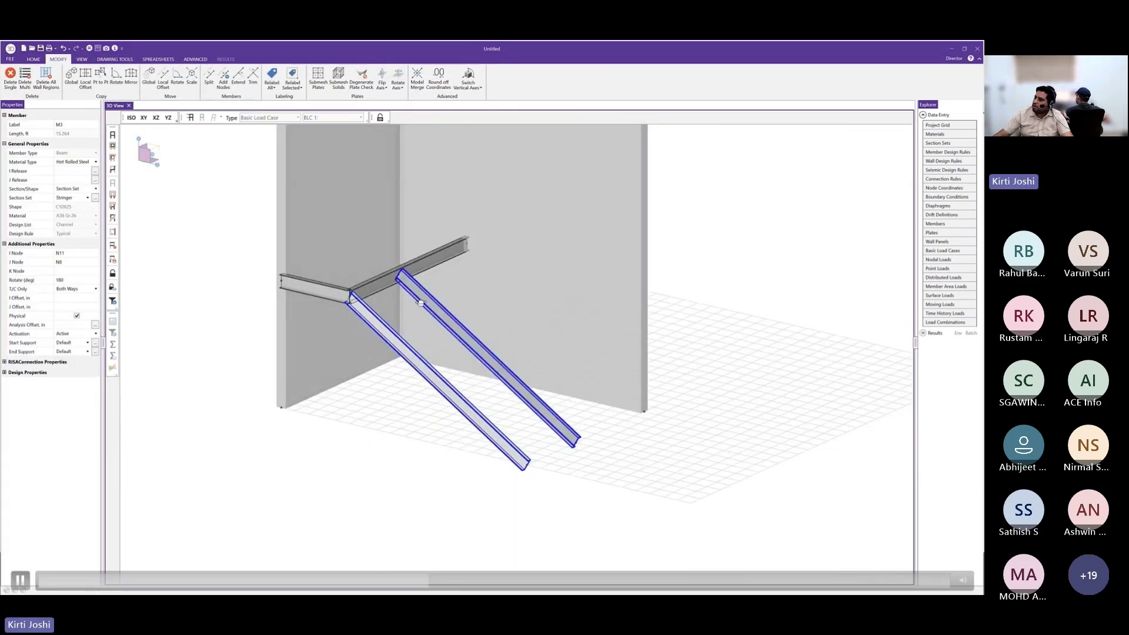
# Draw the upper stringer from the landing beam's end on the second wall to the third point at 12, 16, 18 ft
pyautogui.scroll(-1, 462, 257)
pyautogui.moveTo(461, 257); pyautogui.dragTo(472, 358, button='middle')
pyautogui.scroll(-2, 452, 357)
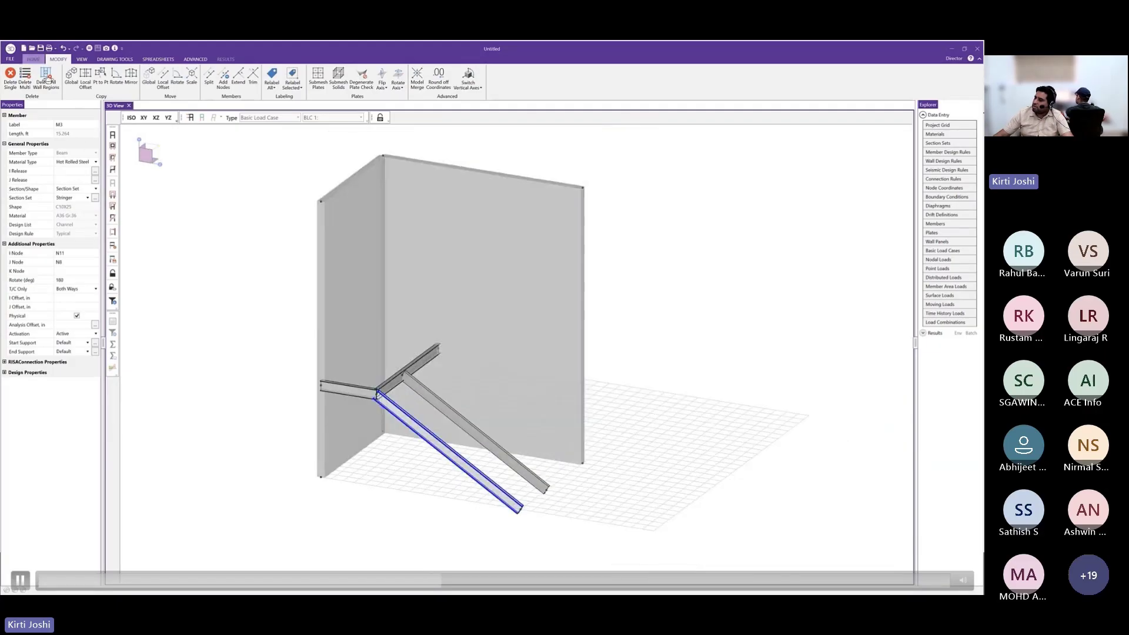
pyautogui.click(34, 59)
pyautogui.click(48, 79)
pyautogui.click(439, 348)
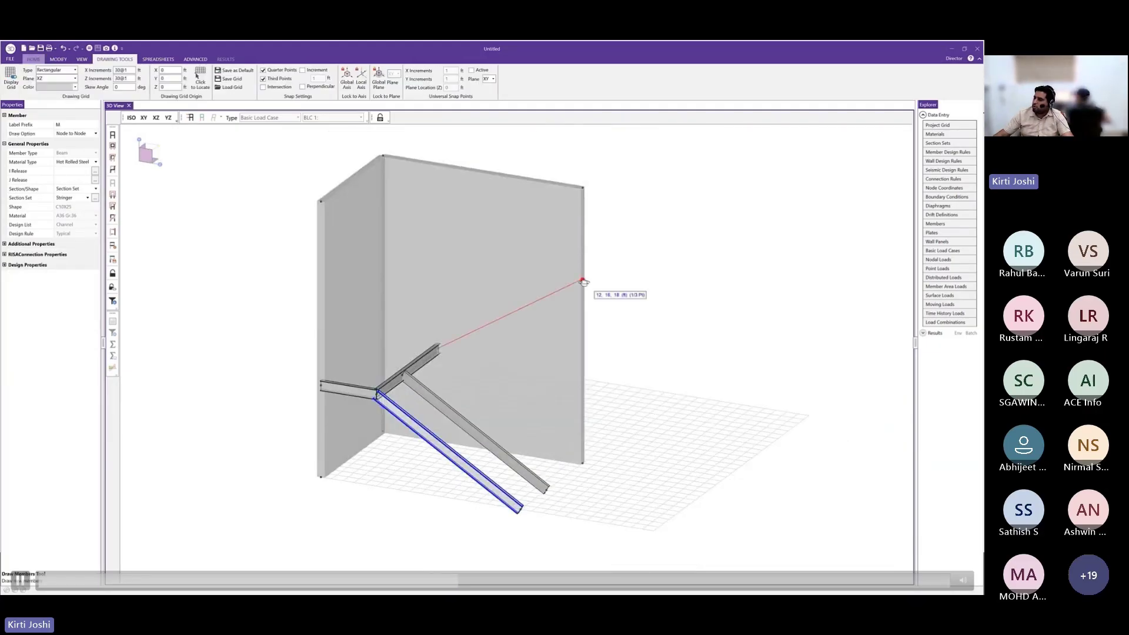
pyautogui.moveTo(796, 449)
pyautogui.keyDown('ctrl'); pyautogui.mouseDown(button='middle')
pyautogui.moveTo(602, 407)
pyautogui.moveTo(616, 394)
pyautogui.mouseUp(button='middle'); pyautogui.keyUp('ctrl')
pyautogui.press('Escape')
# Copy the upper stringer -5 ft in the X direction
pyautogui.click(525, 322)
pyautogui.click(71, 78)
pyautogui.click(77, 126)
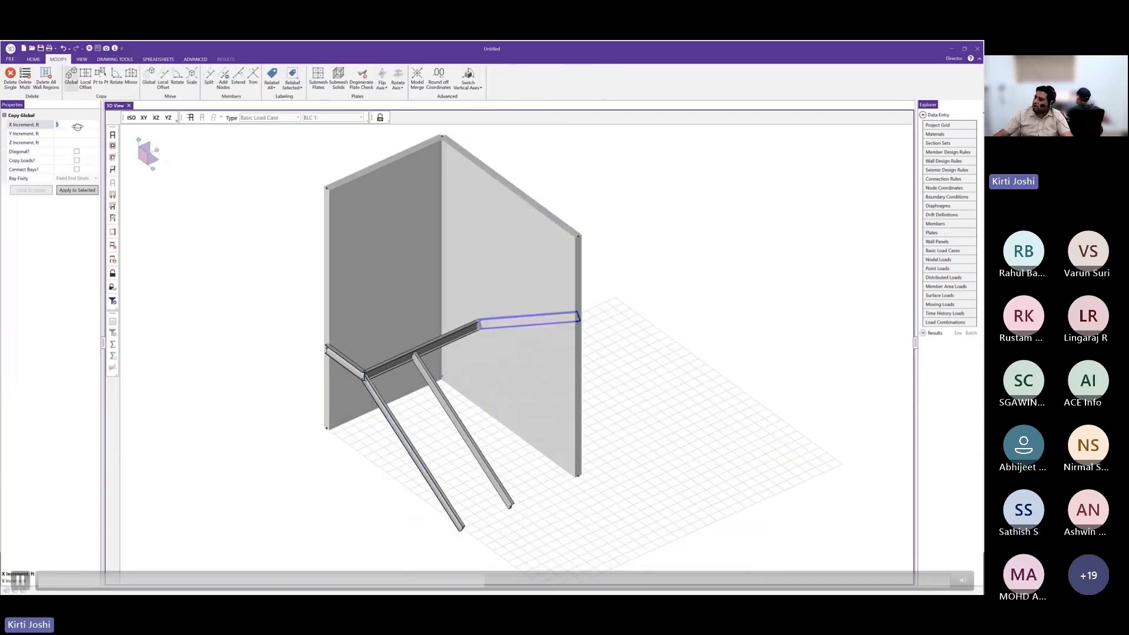
pyautogui.write('-5')
pyautogui.press('Return')
pyautogui.click(86, 192)
pyautogui.moveTo(653, 373)
pyautogui.keyDown('ctrl'); pyautogui.mouseDown(button='middle')
pyautogui.moveTo(627, 368)
pyautogui.moveTo(646, 365)
pyautogui.mouseUp(button='middle'); pyautogui.keyUp('ctrl')
pyautogui.press('Escape')
pyautogui.press('Escape')
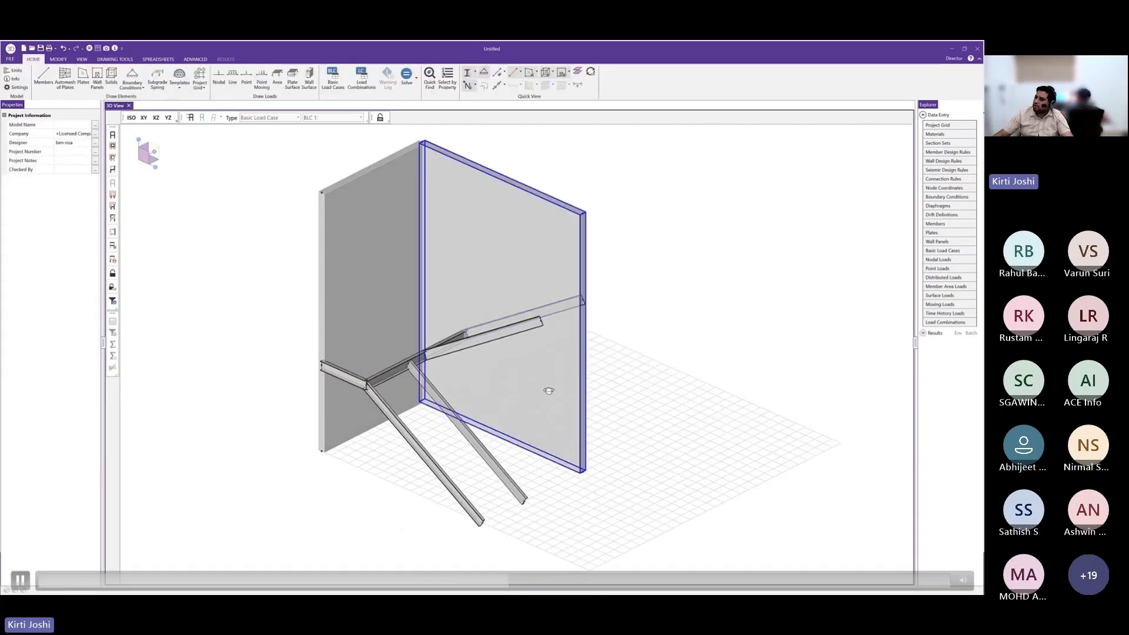
# Start a new section set for member drawing and begin adding a custom channel shape for it
pyautogui.keyDown('ctrl'); pyautogui.moveTo(549, 390); pyautogui.dragTo(561, 381, button='middle'); pyautogui.keyUp('ctrl')
pyautogui.click(43, 78)
pyautogui.click(96, 198)
pyautogui.click(447, 330)
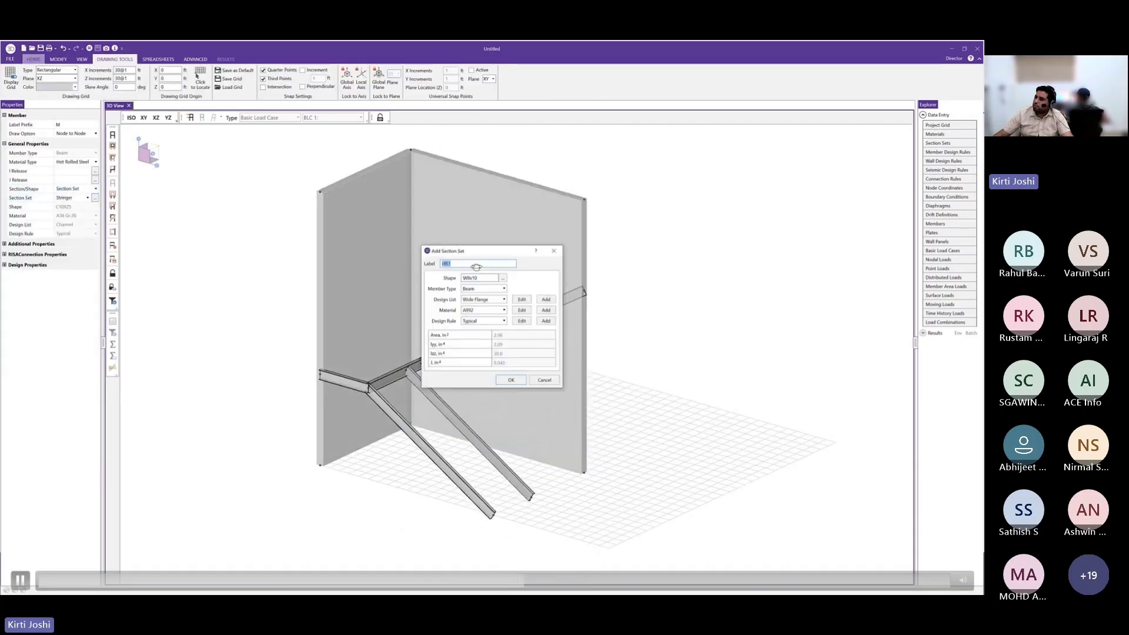
pyautogui.click(503, 278)
pyautogui.click(559, 375)
# Name the shape Stair Tread, with 10 in depth, 2.5 in flange width, and 0.375 in flange and web thickness
pyautogui.write('S')
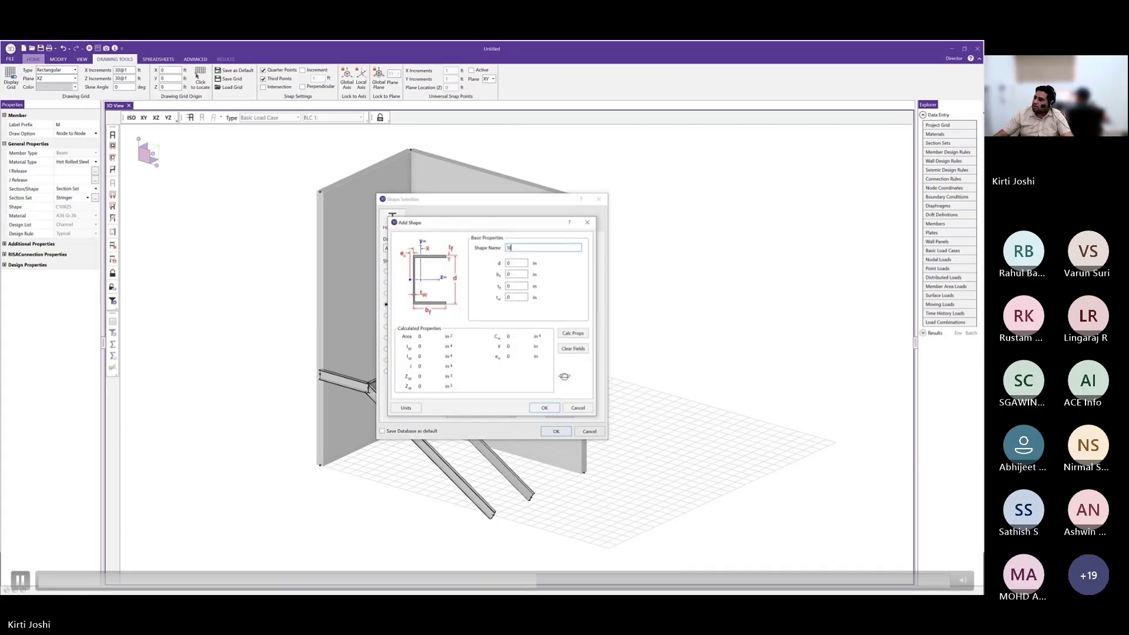
pyautogui.write('10')
pyautogui.press('Tab')
pyautogui.press('Tab')
pyautogui.write('0.375')
pyautogui.press('Tab')
pyautogui.write('0.375')
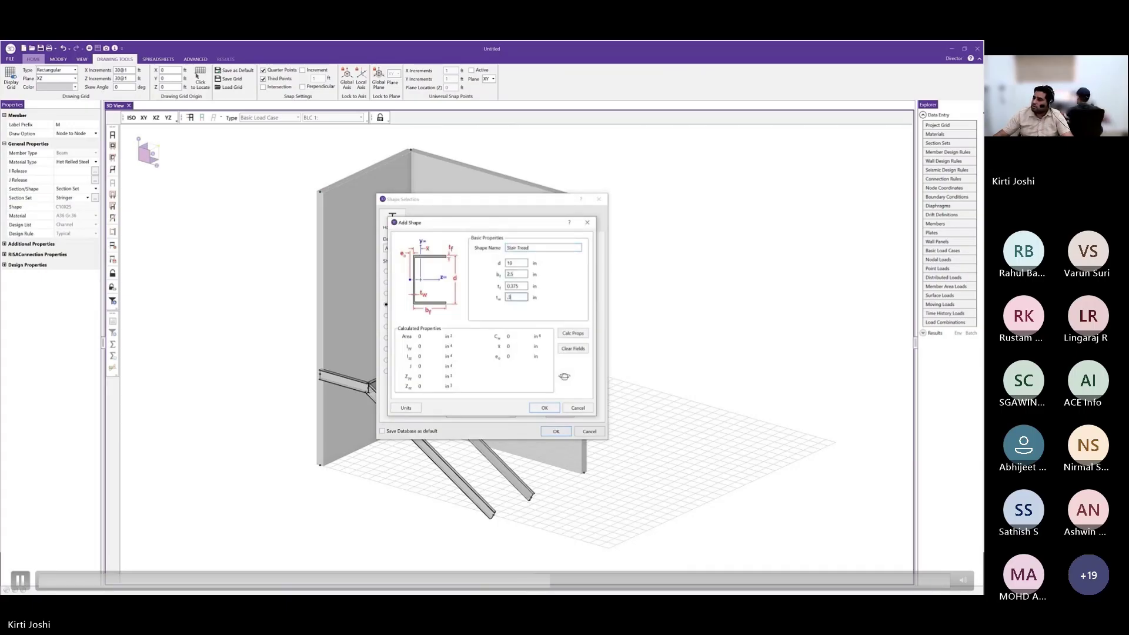
# Calculate and save the Stair Tread shape, and assign it to the section set labelled Tread with Channel design list and A36 Gr.36 material
pyautogui.click(573, 333)
pyautogui.press('Return')
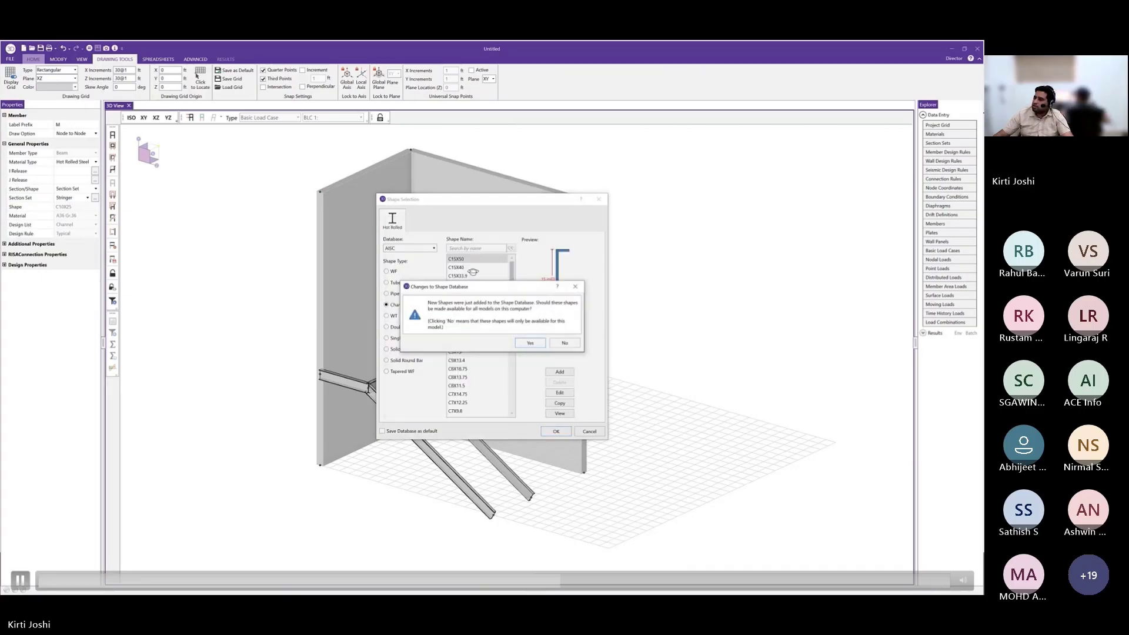
pyautogui.press('Return')
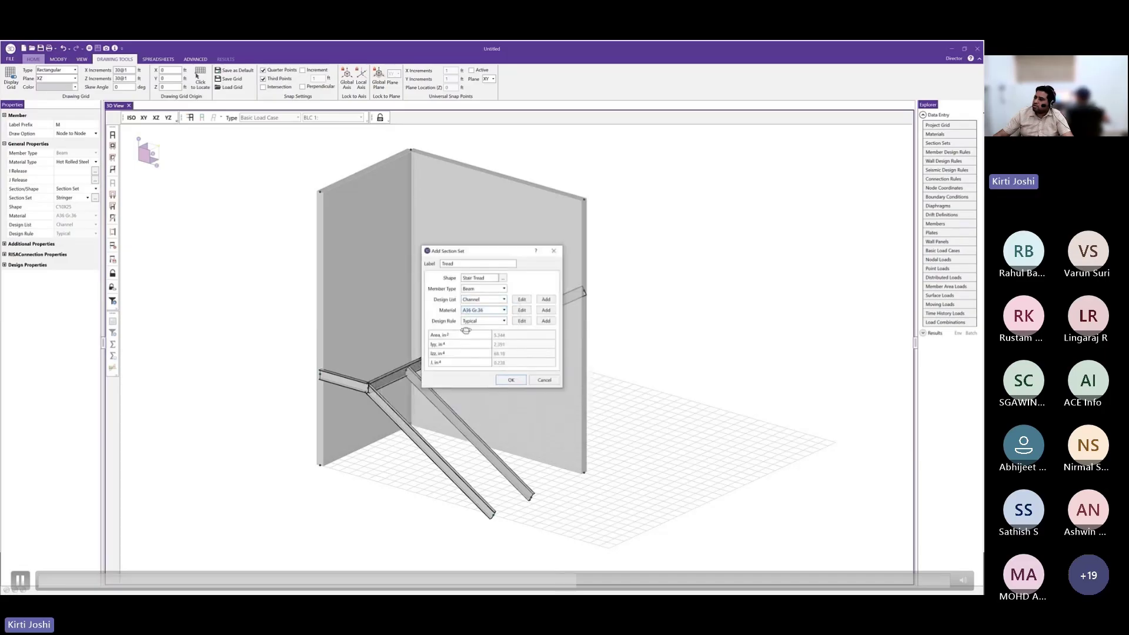
# Add a member design rule named Tread with 10 in minimum and maximum depth, and save the section set with it
pyautogui.click(545, 321)
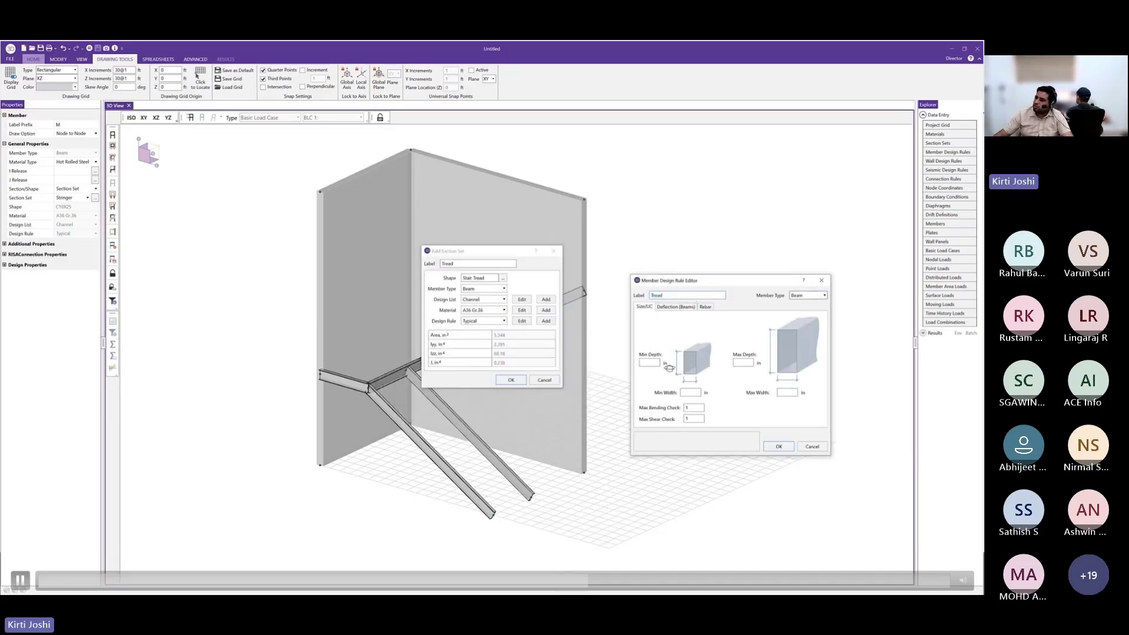
pyautogui.write('10')
pyautogui.press('Tab')
pyautogui.write('10')
pyautogui.press('Tab')
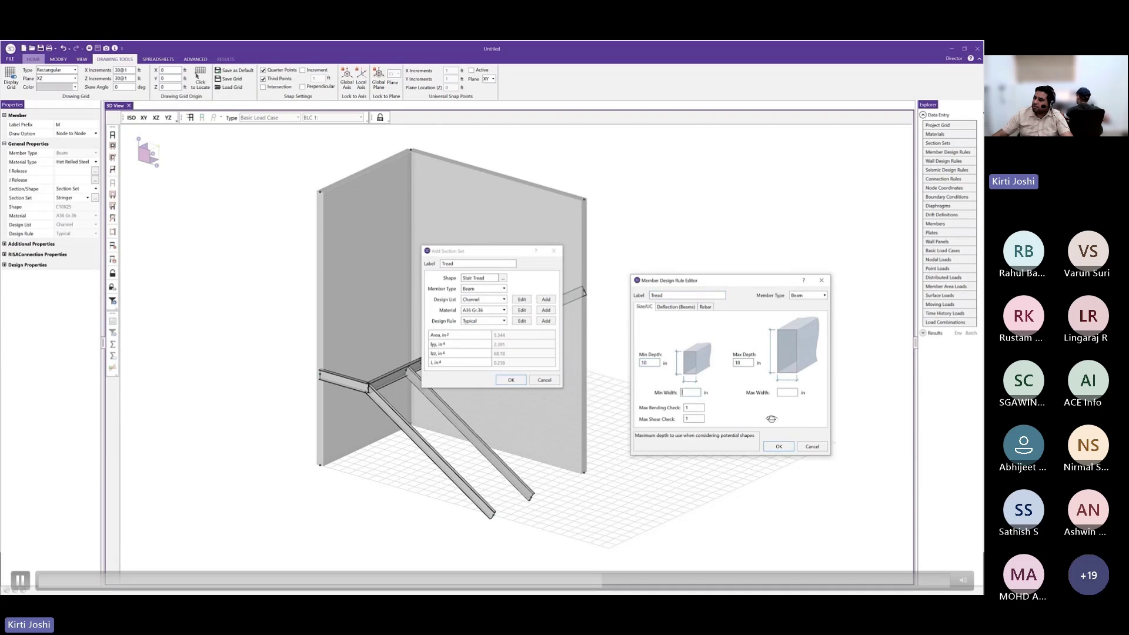
pyautogui.press('Tab')
pyautogui.click(675, 307)
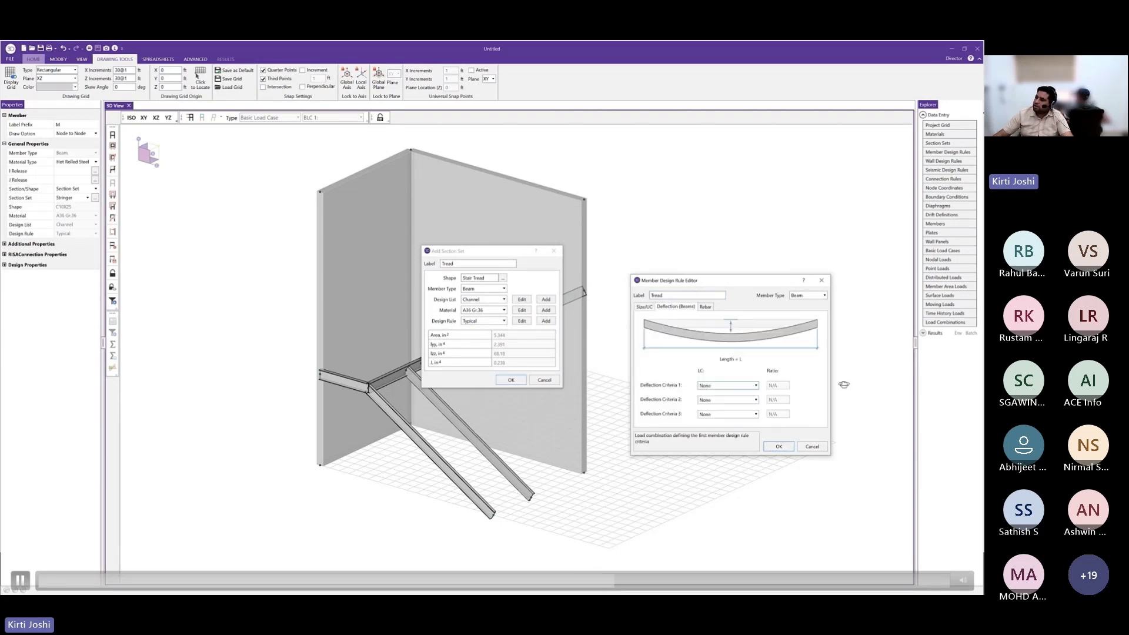
pyautogui.click(778, 446)
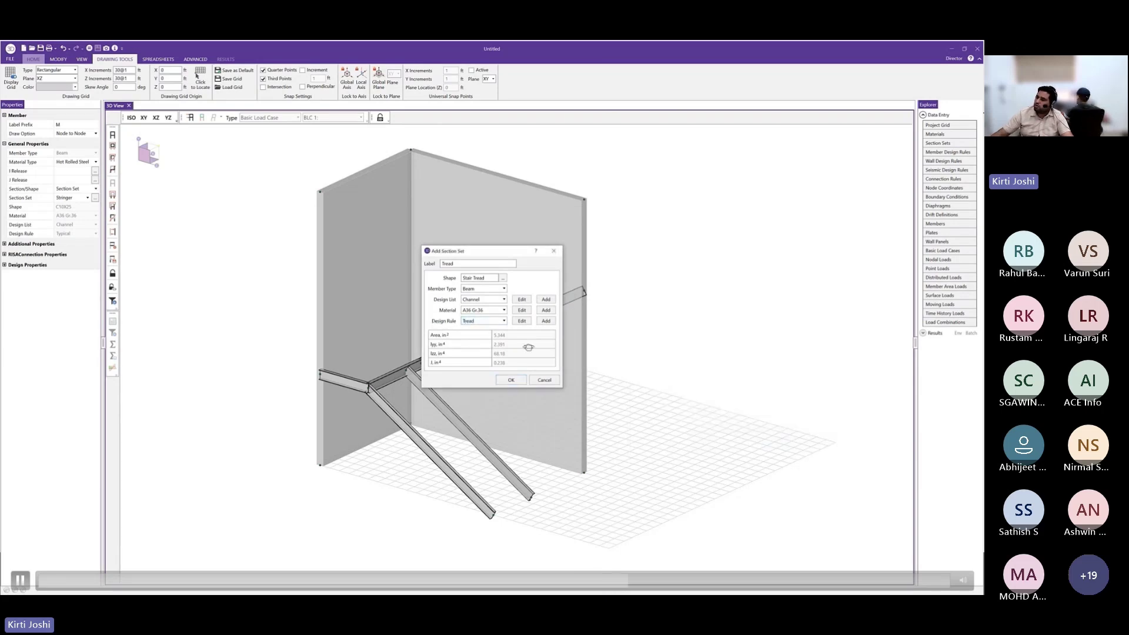
pyautogui.click(511, 380)
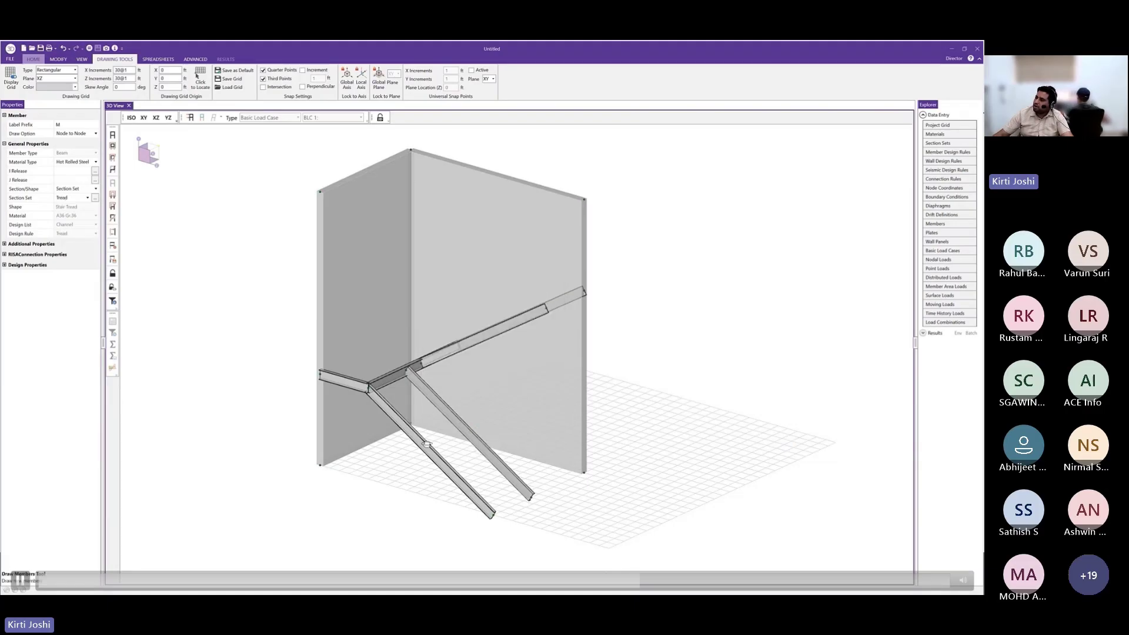
# Enable increment snapping, hide the drawing grid, and draw the four lowest Tread members between the two lower stringers
pyautogui.click(302, 70)
pyautogui.scroll(3, 483, 499)
pyautogui.click(11, 76)
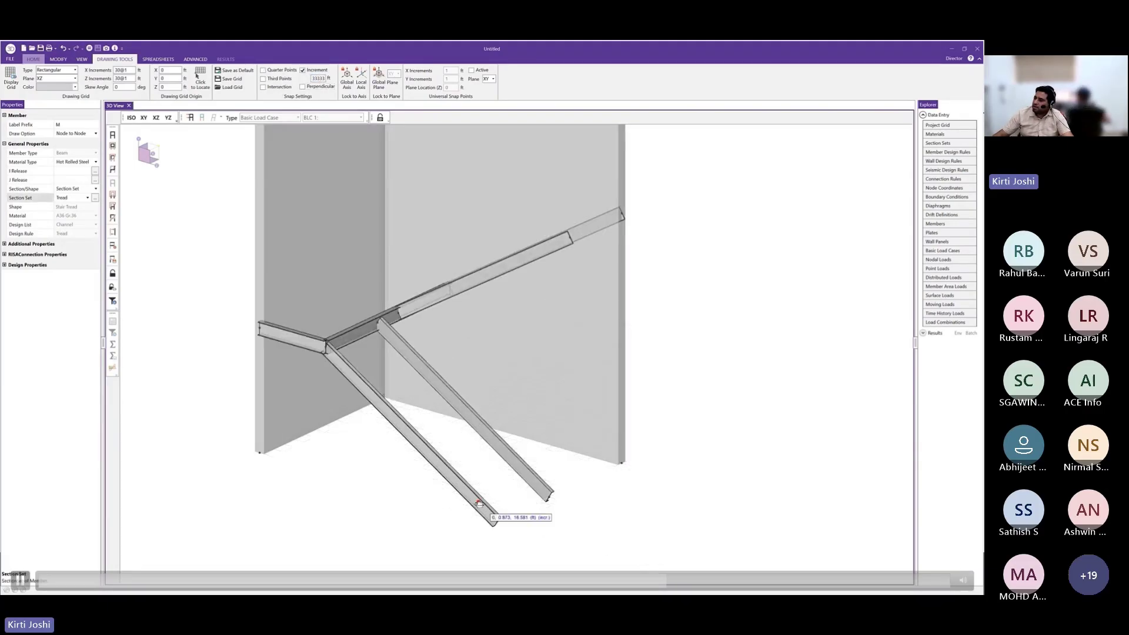
pyautogui.click(481, 501)
pyautogui.click(531, 478)
pyautogui.rightClick(458, 484)
pyautogui.click(461, 482)
pyautogui.click(512, 460)
pyautogui.rightClick(439, 465)
pyautogui.click(442, 463)
pyautogui.click(493, 440)
pyautogui.click(423, 445)
pyautogui.click(474, 421)
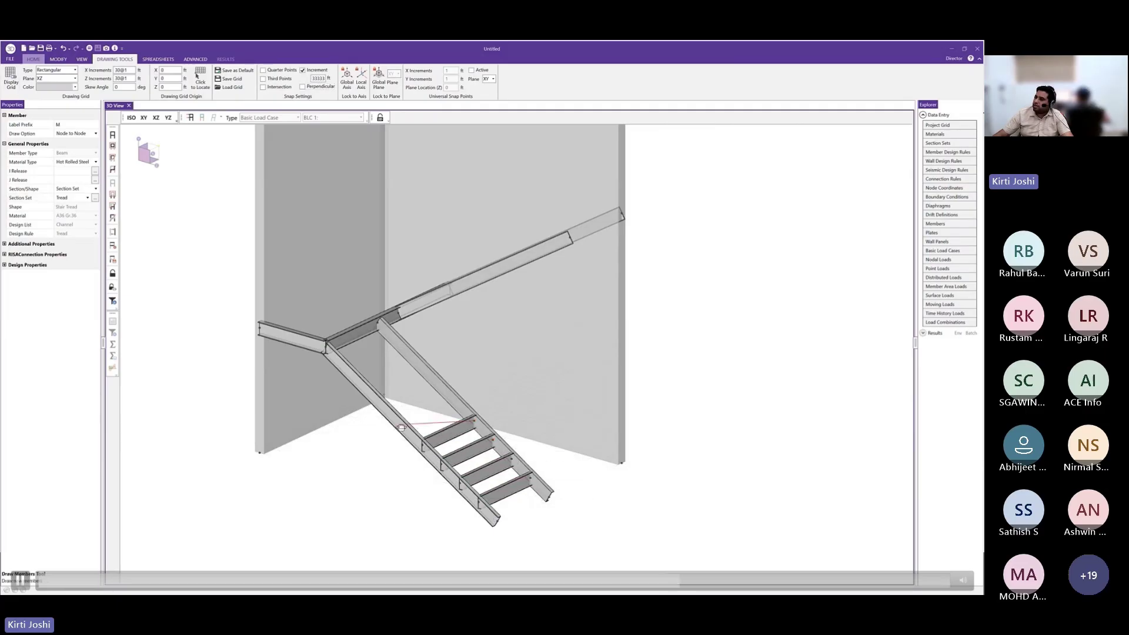
# Draw four more Tread members up the lower flight, continuing to the landing end of the stringers
pyautogui.rightClick(402, 428)
pyautogui.click(405, 426)
pyautogui.click(455, 402)
pyautogui.rightClick(382, 408)
pyautogui.click(386, 407)
pyautogui.click(436, 383)
pyautogui.rightClick(365, 392)
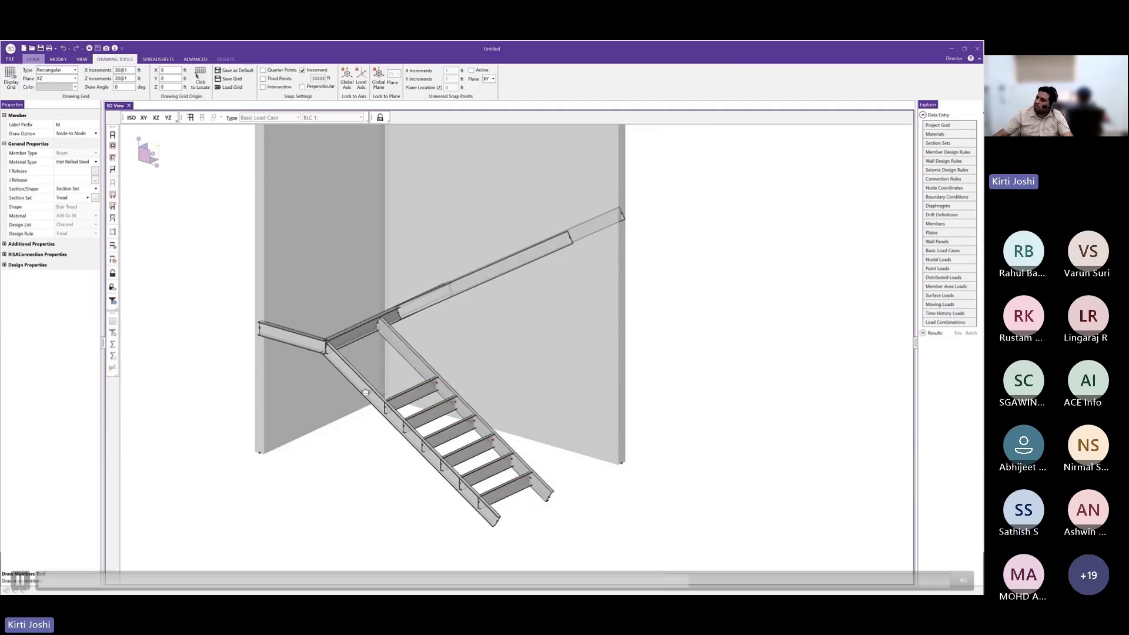
pyautogui.click(367, 388)
pyautogui.click(418, 364)
pyautogui.click(349, 369)
pyautogui.click(399, 345)
# Draw six evenly spaced Tread members between the two upper stringers
pyautogui.moveTo(400, 353)
pyautogui.keyDown('ctrl'); pyautogui.mouseDown(button='middle')
pyautogui.moveTo(435, 403)
pyautogui.moveTo(445, 395)
pyautogui.mouseUp(button='middle'); pyautogui.keyUp('ctrl')
pyautogui.click(393, 321)
pyautogui.click(371, 277)
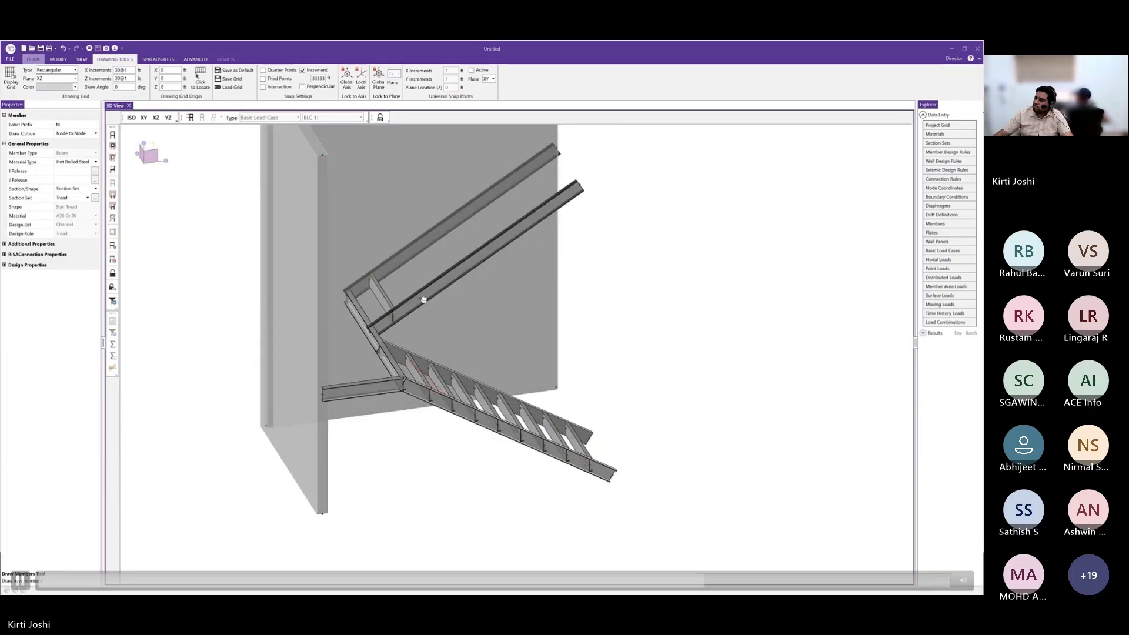
pyautogui.click(427, 295)
pyautogui.click(407, 254)
pyautogui.click(462, 270)
pyautogui.click(441, 230)
pyautogui.click(497, 245)
pyautogui.click(475, 206)
pyautogui.click(530, 220)
pyautogui.click(509, 184)
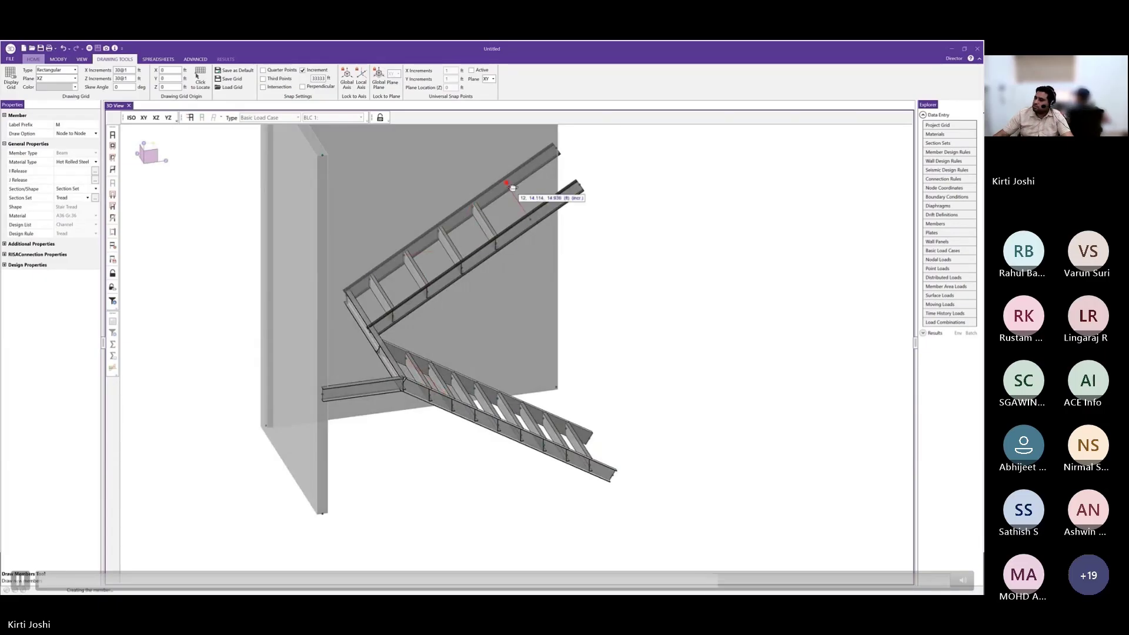
pyautogui.click(565, 194)
pyautogui.click(544, 161)
pyautogui.keyDown('ctrl'); pyautogui.moveTo(579, 237); pyautogui.dragTo(565, 283, button='middle'); pyautogui.keyUp('ctrl')
pyautogui.press('Escape')
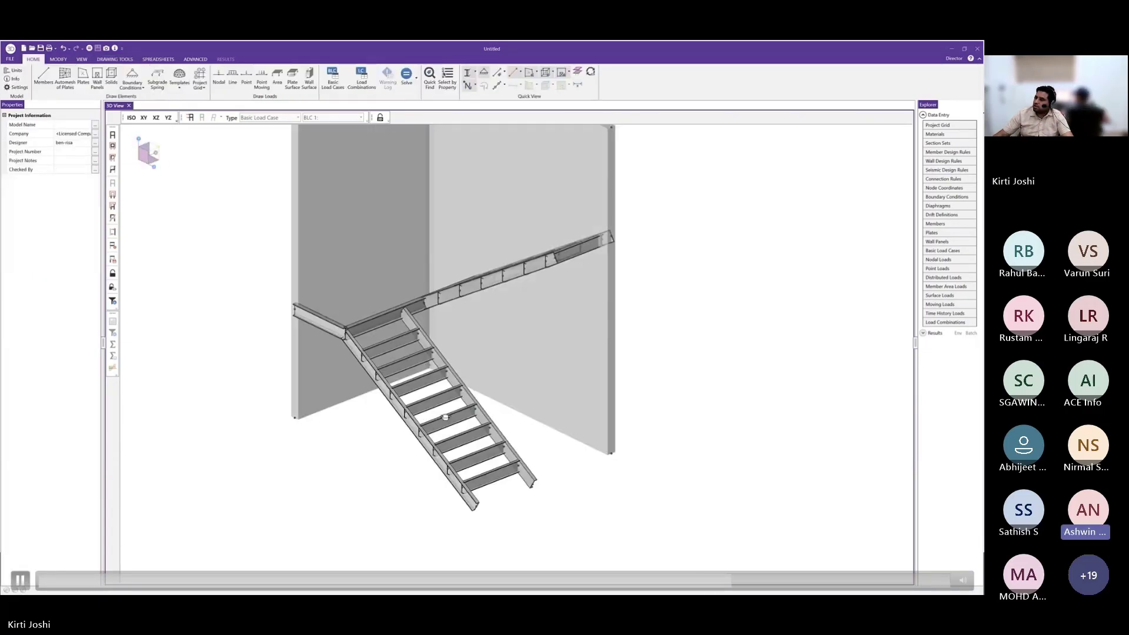
# Select all members that use the Tread section set and rotate them 90 degrees about their axis
pyautogui.click(447, 79)
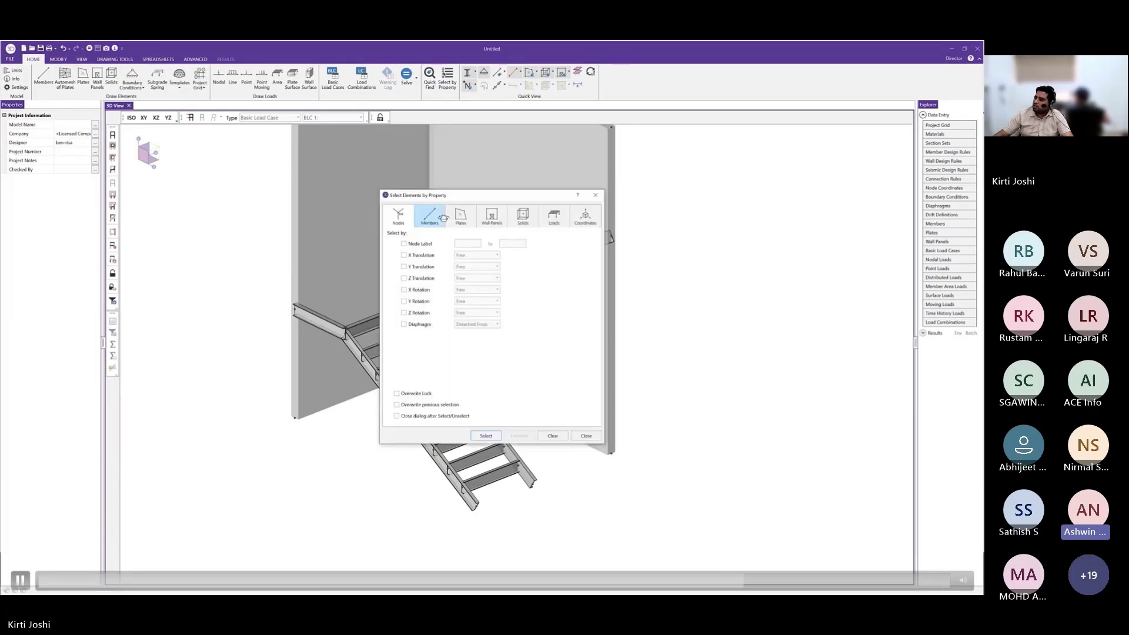
pyautogui.click(431, 216)
pyautogui.click(421, 279)
pyautogui.click(486, 279)
pyautogui.click(468, 296)
pyautogui.click(486, 436)
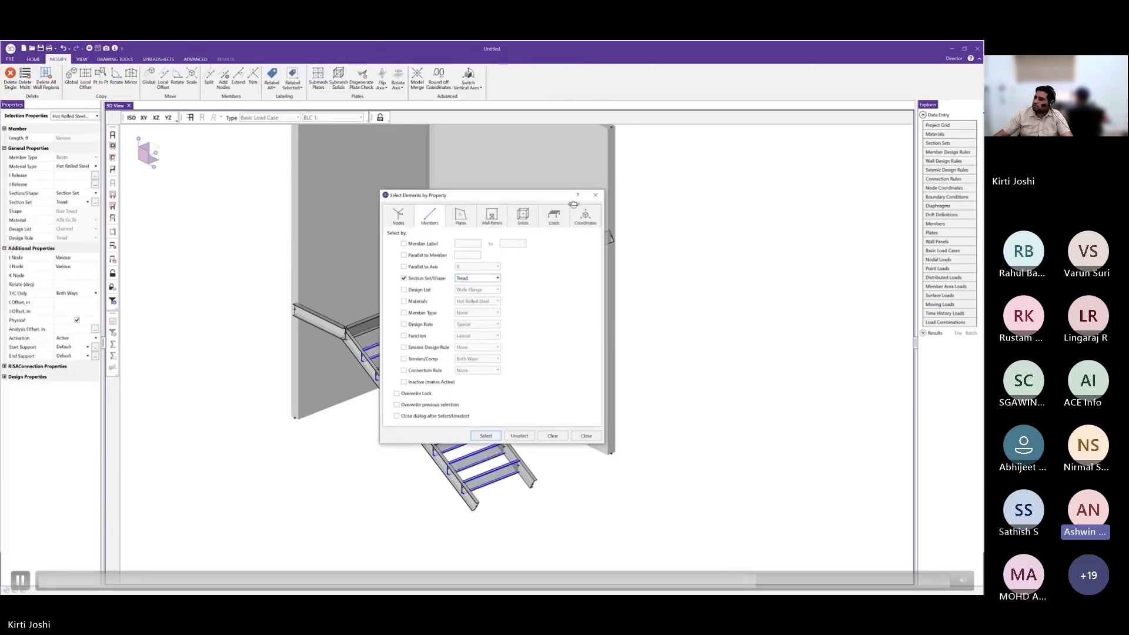
pyautogui.click(595, 196)
pyautogui.click(87, 116)
pyautogui.click(85, 134)
pyautogui.keyDown('ctrl'); pyautogui.moveTo(529, 353); pyautogui.dragTo(509, 365, button='middle'); pyautogui.keyUp('ctrl')
pyautogui.press('Escape')
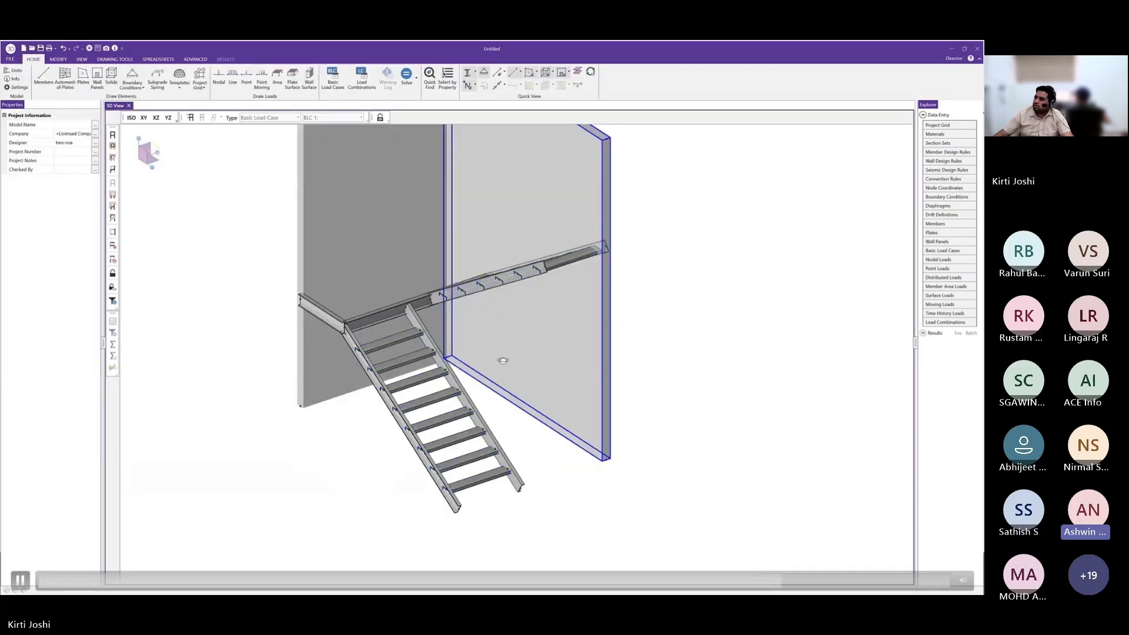
# Define a 4 in thick concrete plate with quad submeshing of 12 pieces along side A-B and 5 along side B-C
pyautogui.keyDown('ctrl'); pyautogui.moveTo(406, 288); pyautogui.dragTo(461, 271, button='middle'); pyautogui.keyUp('ctrl')
pyautogui.click(83, 76)
pyautogui.click(88, 125)
pyautogui.click(81, 139)
pyautogui.click(82, 135)
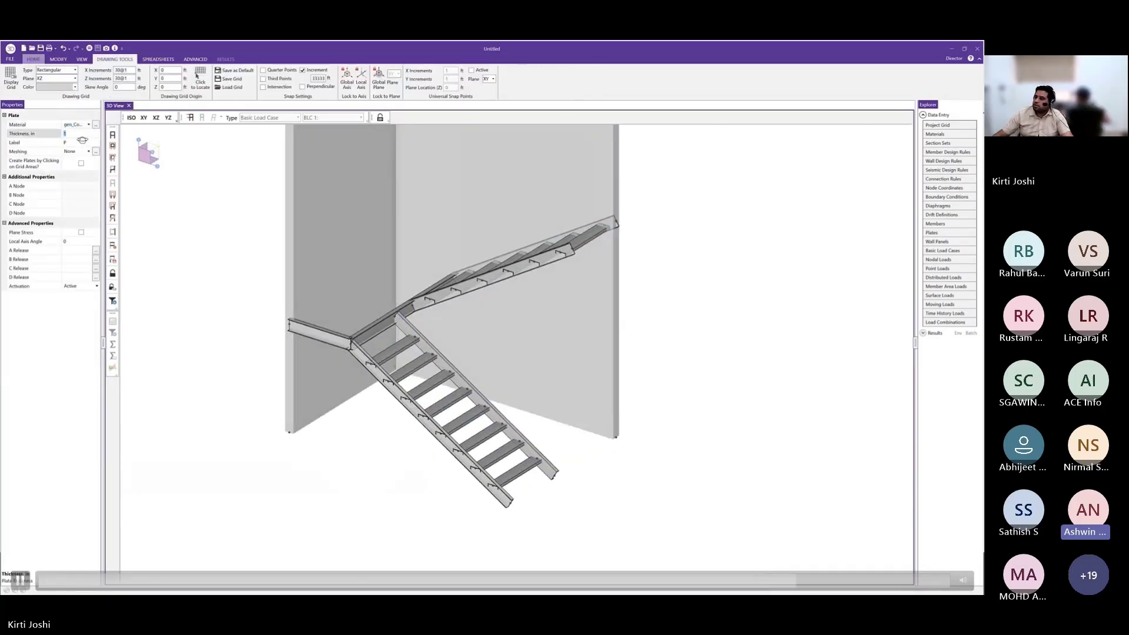
pyautogui.write('4')
pyautogui.click(96, 151)
pyautogui.write('1')
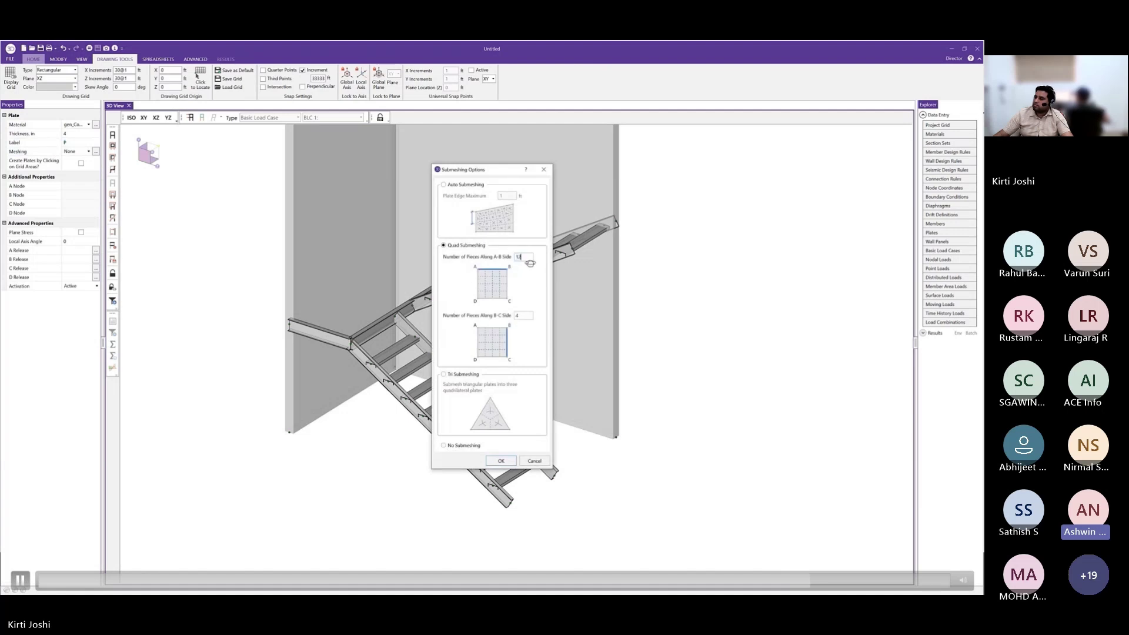
pyautogui.write('2')
pyautogui.press('Tab')
pyautogui.write('5')
pyautogui.press('Tab')
pyautogui.press('Return')
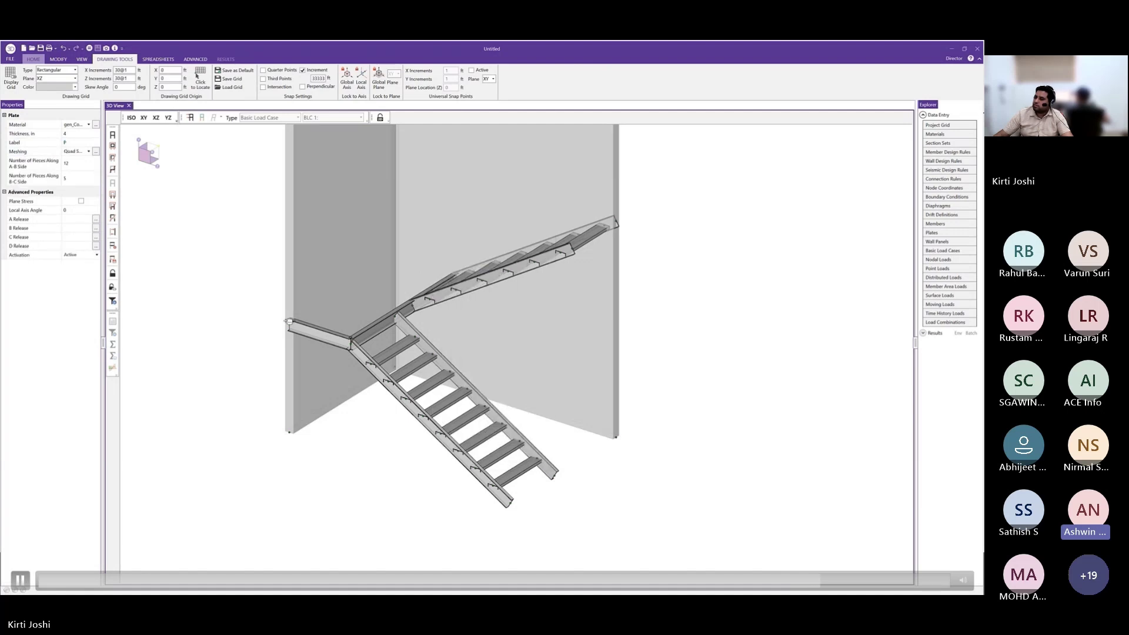
# Draw the landing plate through the four corners enclosed by the walls and landing beams
pyautogui.click(290, 321)
pyautogui.click(395, 258)
pyautogui.click(457, 278)
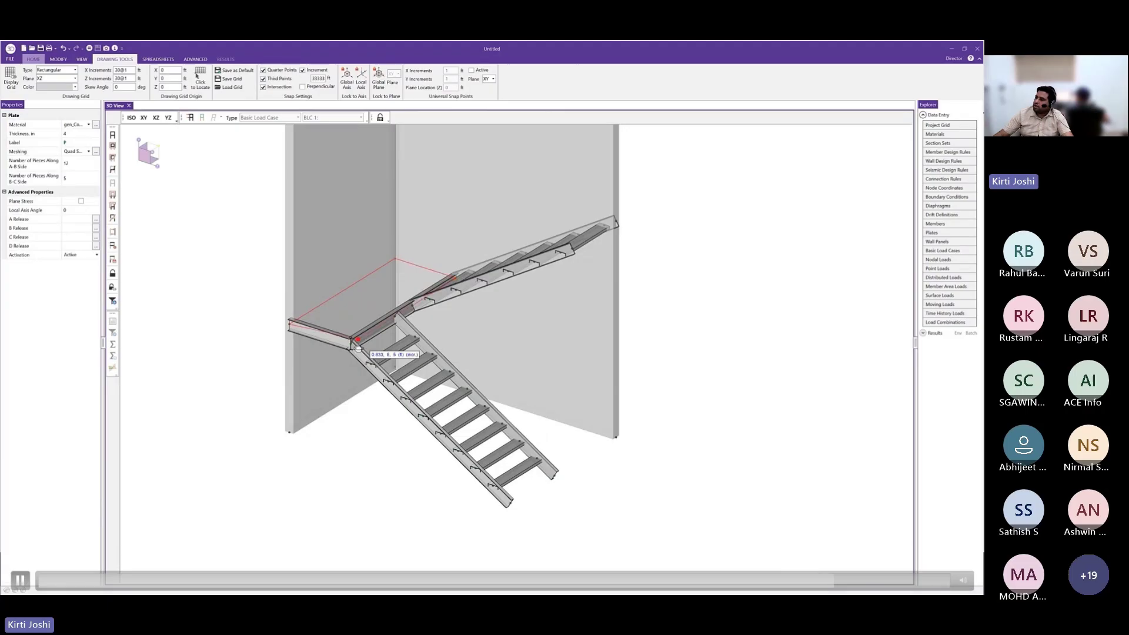
pyautogui.click(351, 339)
pyautogui.keyDown('ctrl'); pyautogui.moveTo(376, 347); pyautogui.dragTo(332, 290, button='middle'); pyautogui.keyUp('ctrl')
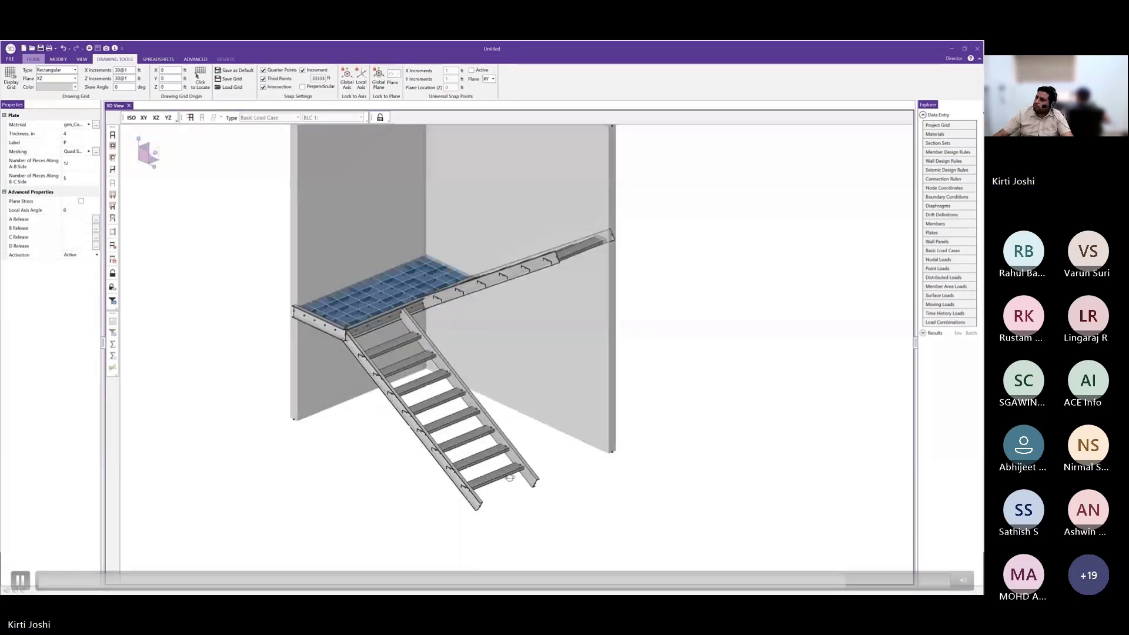
# Release both ends of the treads as Pinned (Torsion Fixed), and assign X, Y and Z translation reactions to the wall panels
pyautogui.moveTo(403, 241); pyautogui.dragTo(392, 467)
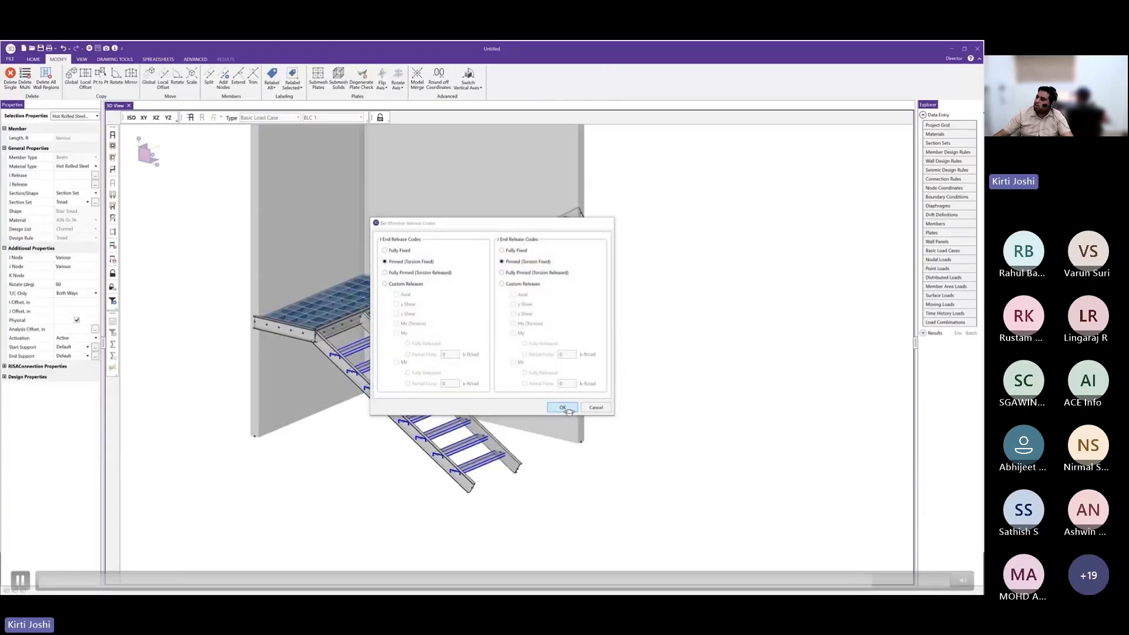
pyautogui.click(562, 407)
pyautogui.doubleClick(486, 378)
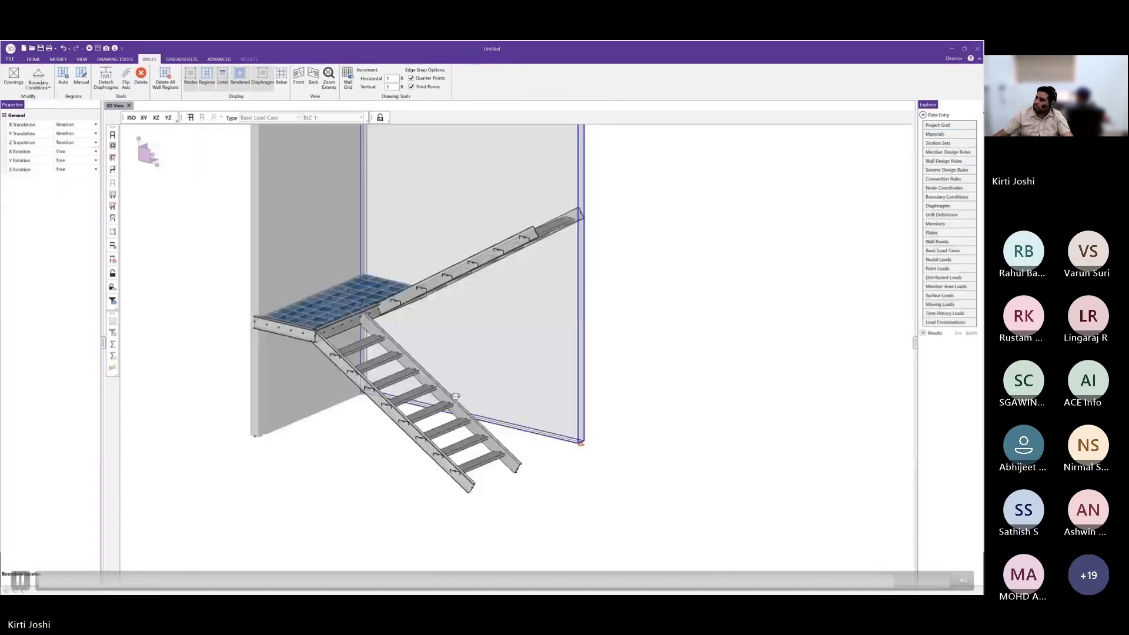
pyautogui.click(302, 383)
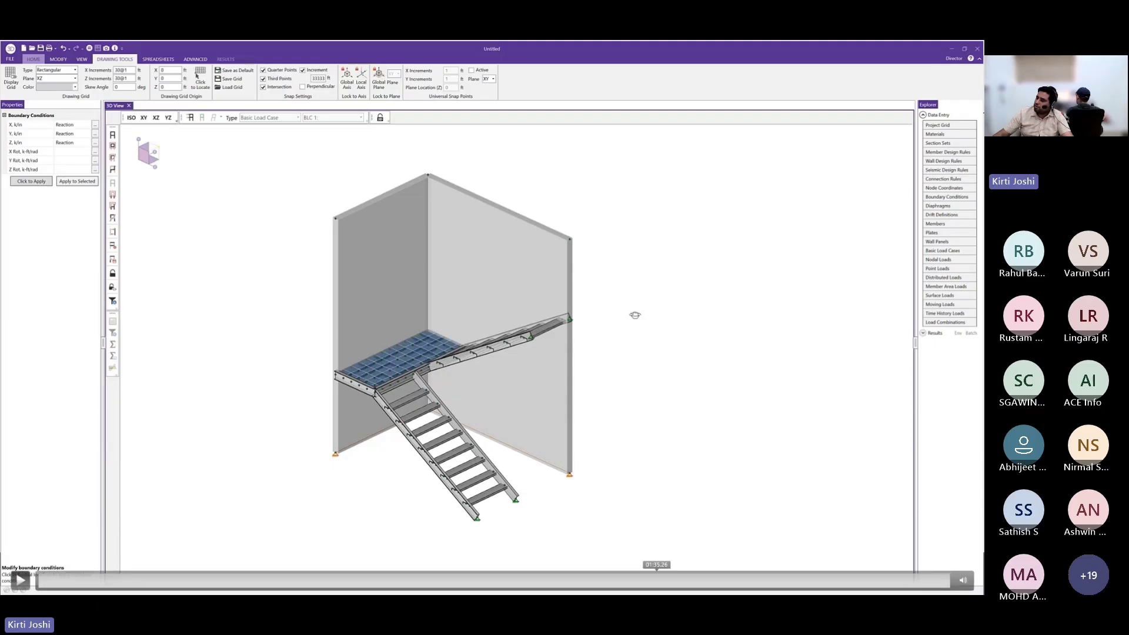
pyautogui.press('Right')
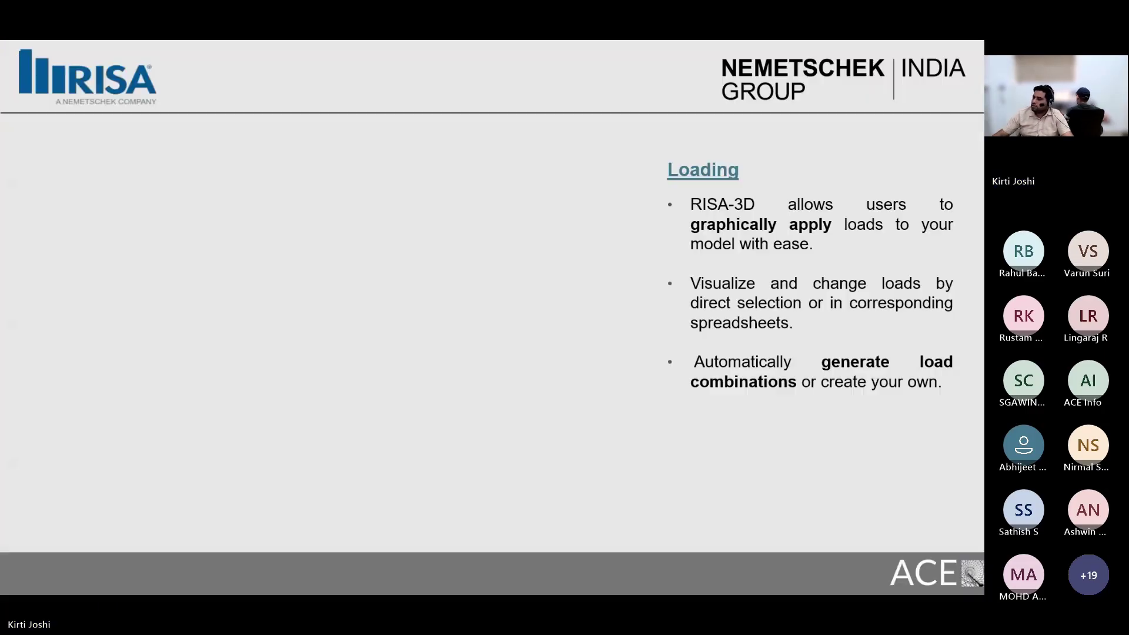
pyautogui.press('Right')
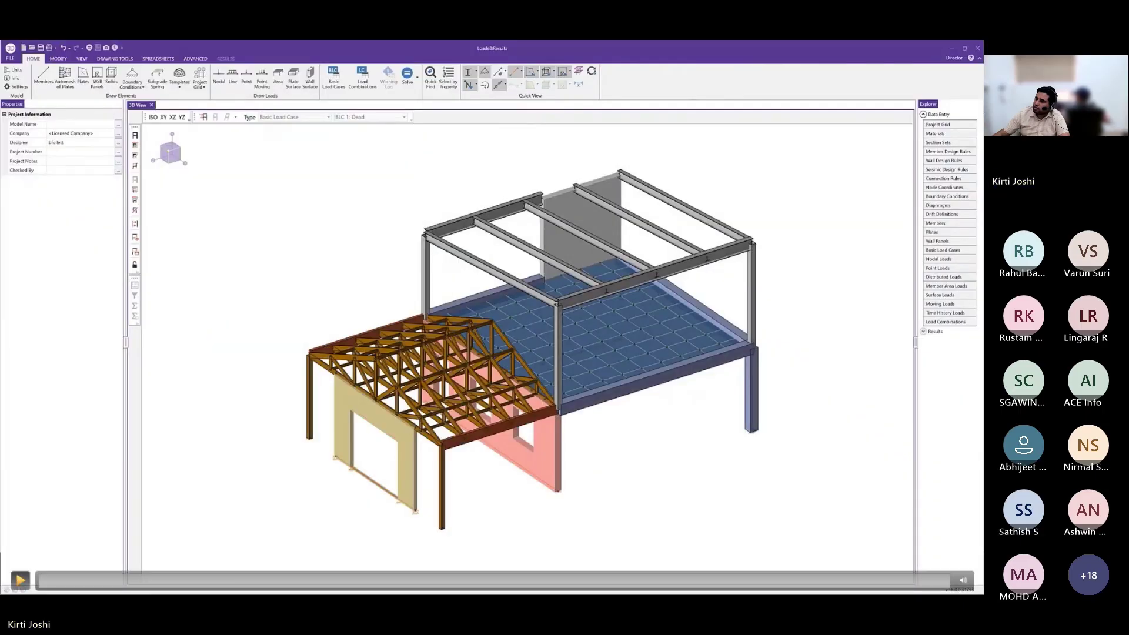
pyautogui.click(20, 580)
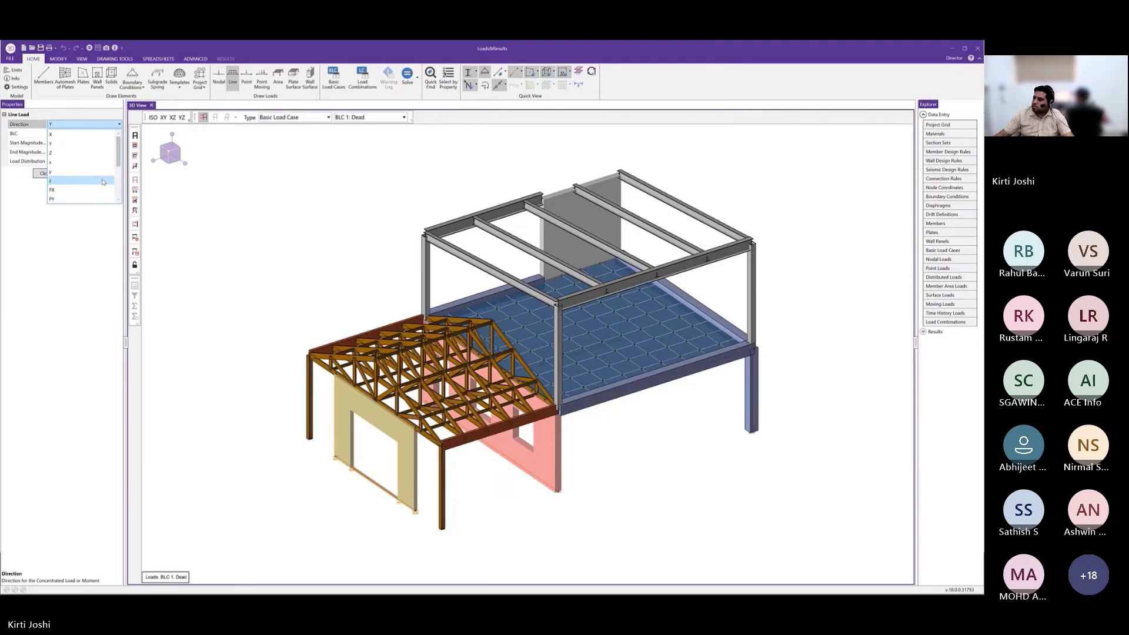
# Define a full-length line load in the Y direction for BLC 1: Dead with start and end magnitudes of -0.15 k/ft
pyautogui.scroll(-2, 112, 177)
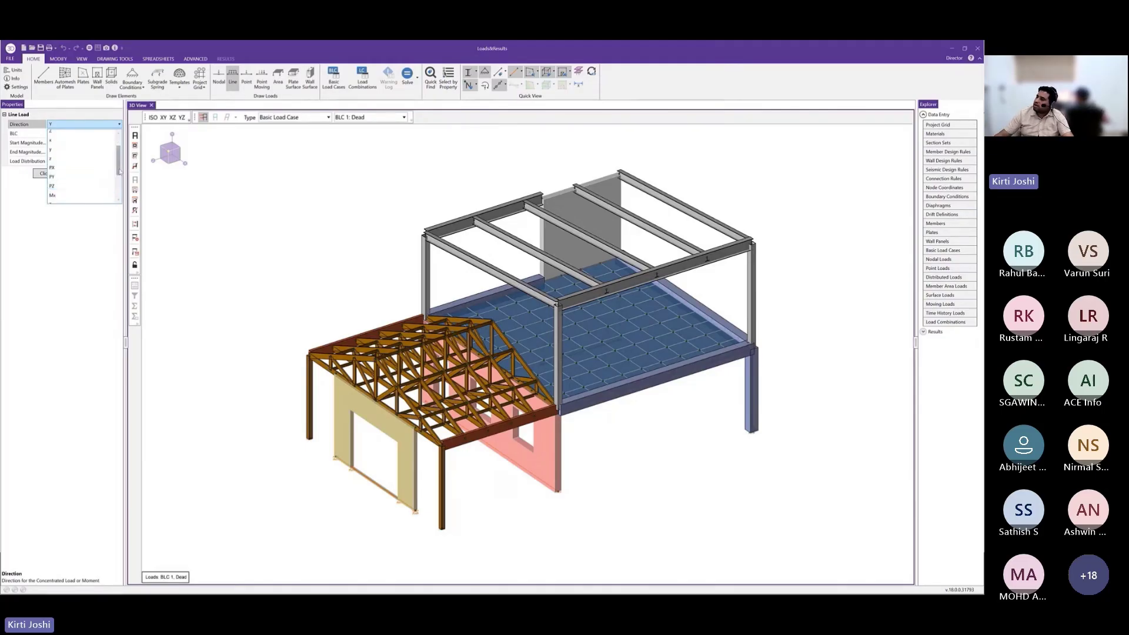
pyautogui.scroll(-1, 108, 171)
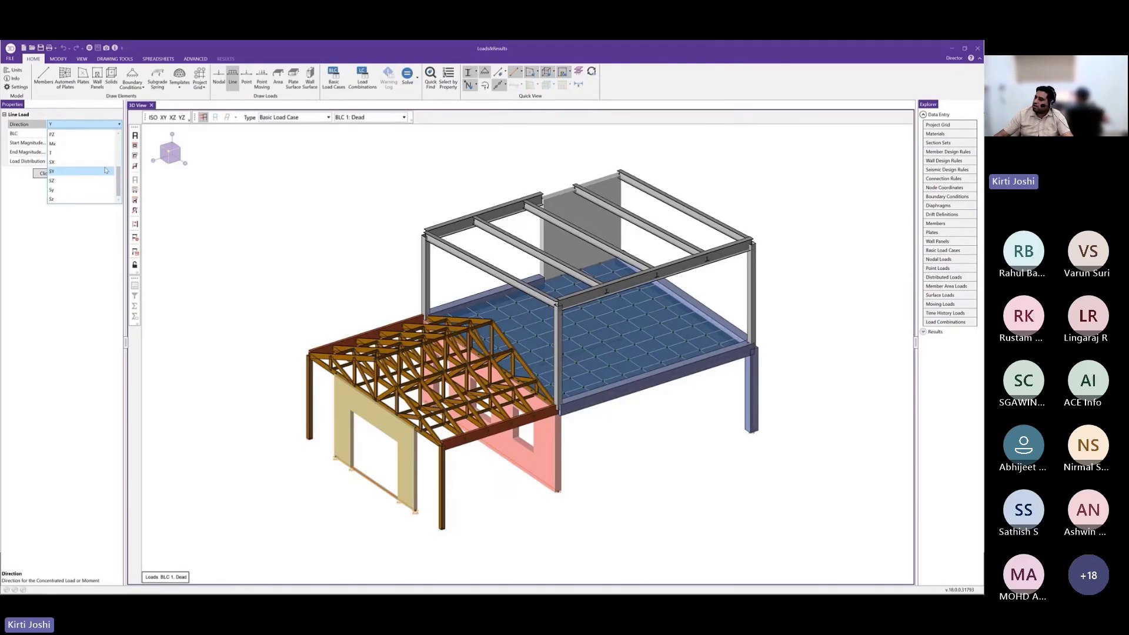
pyautogui.click(111, 125)
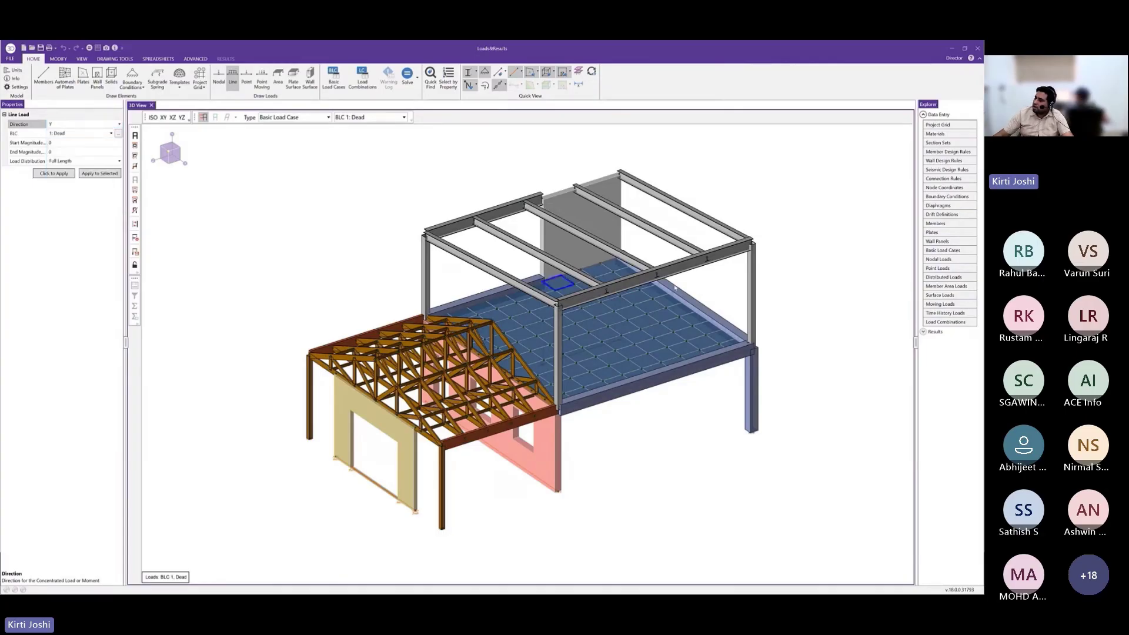
pyautogui.click(76, 143)
pyautogui.write('-0.15')
pyautogui.press('Tab')
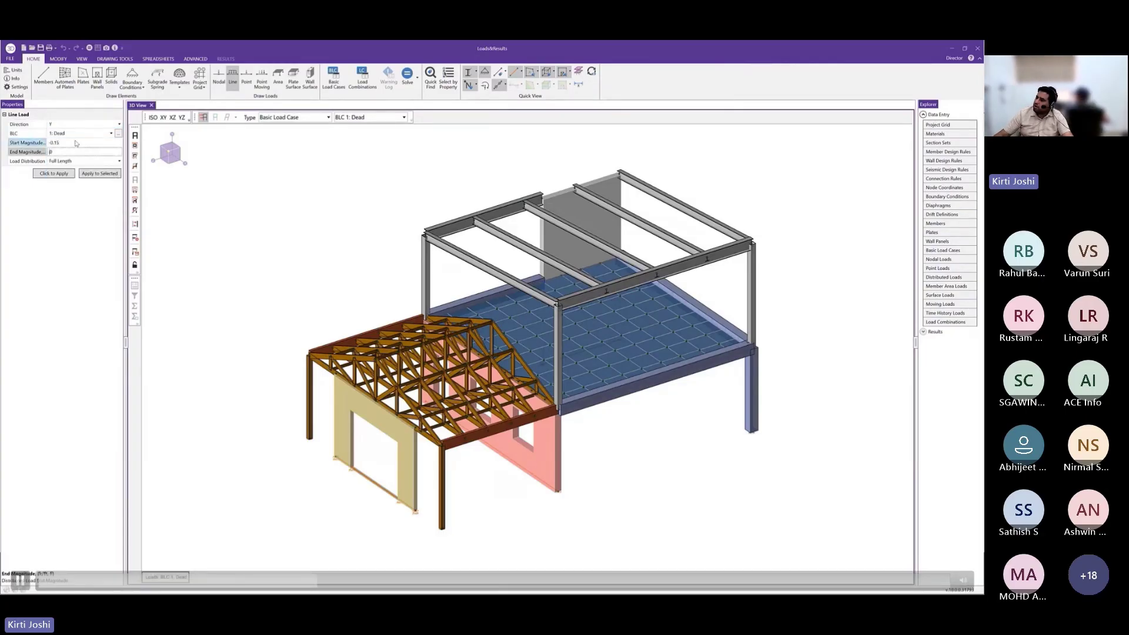
pyautogui.write('-0.15')
pyautogui.press('Tab')
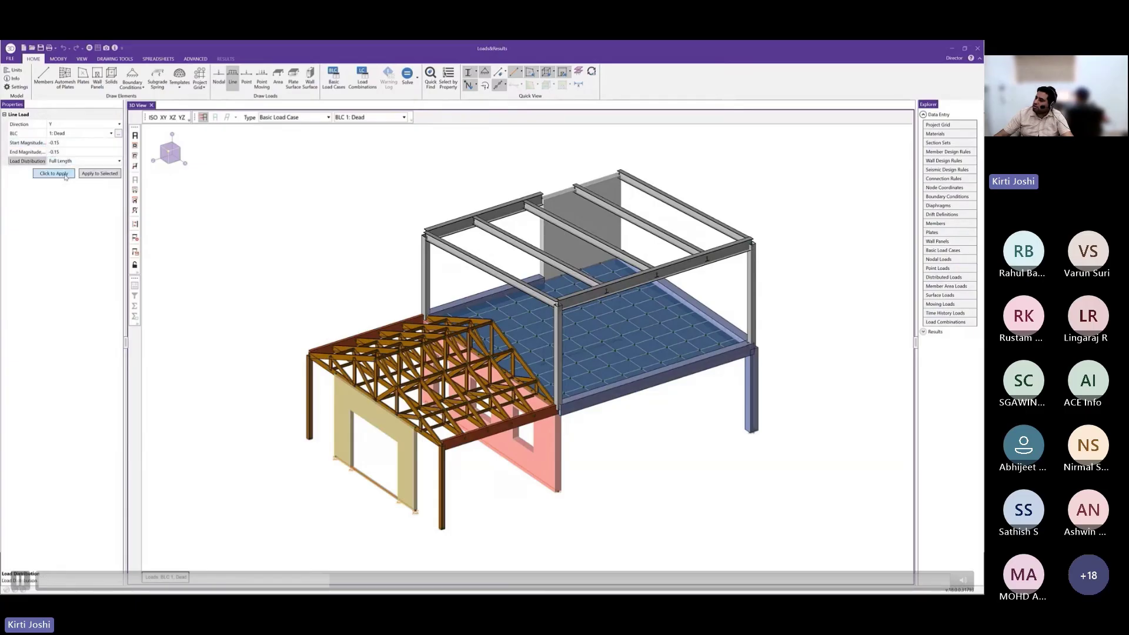
# Apply the dead line load to five outer edge beams of the timber roof and the plate floor
pyautogui.click(63, 174)
pyautogui.click(374, 334)
pyautogui.click(482, 295)
pyautogui.click(728, 327)
pyautogui.click(661, 381)
pyautogui.click(510, 428)
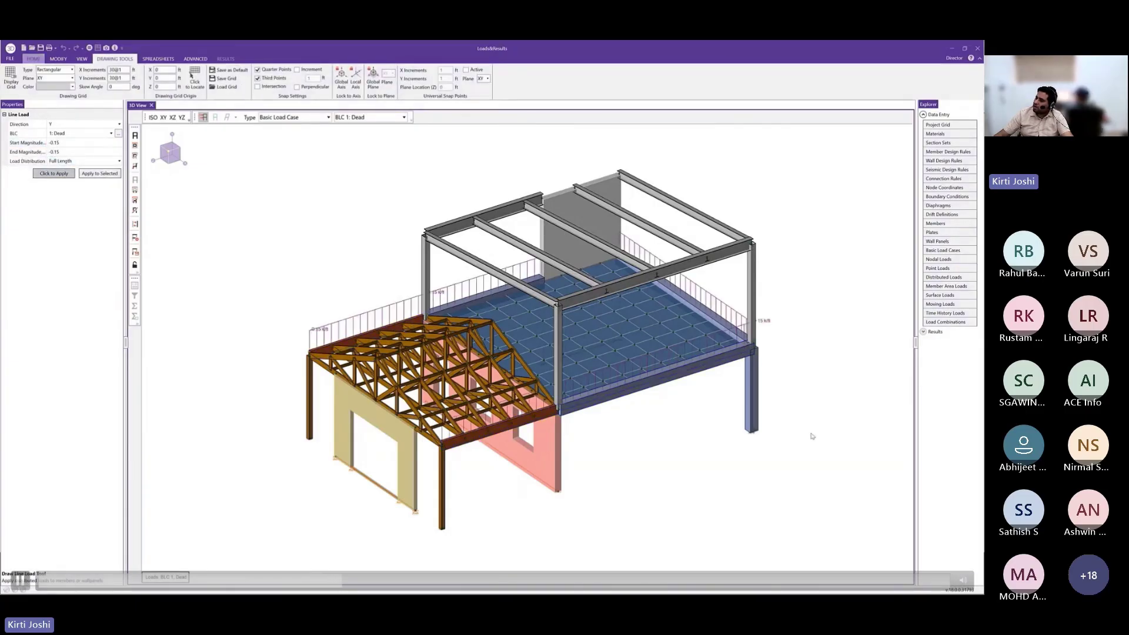
pyautogui.press('Escape')
# Set up a line load in the PY direction for BLC 3: Snow with an end magnitude of -0.25 k/ft
pyautogui.click(236, 85)
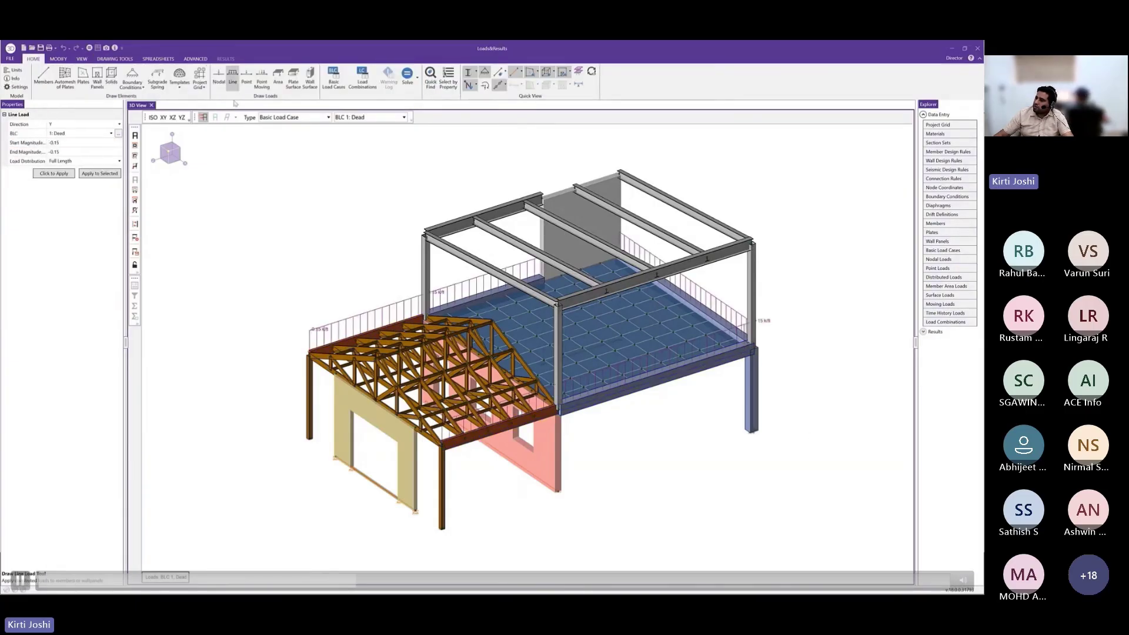
pyautogui.click(120, 124)
pyautogui.click(103, 151)
pyautogui.click(111, 133)
pyautogui.click(65, 156)
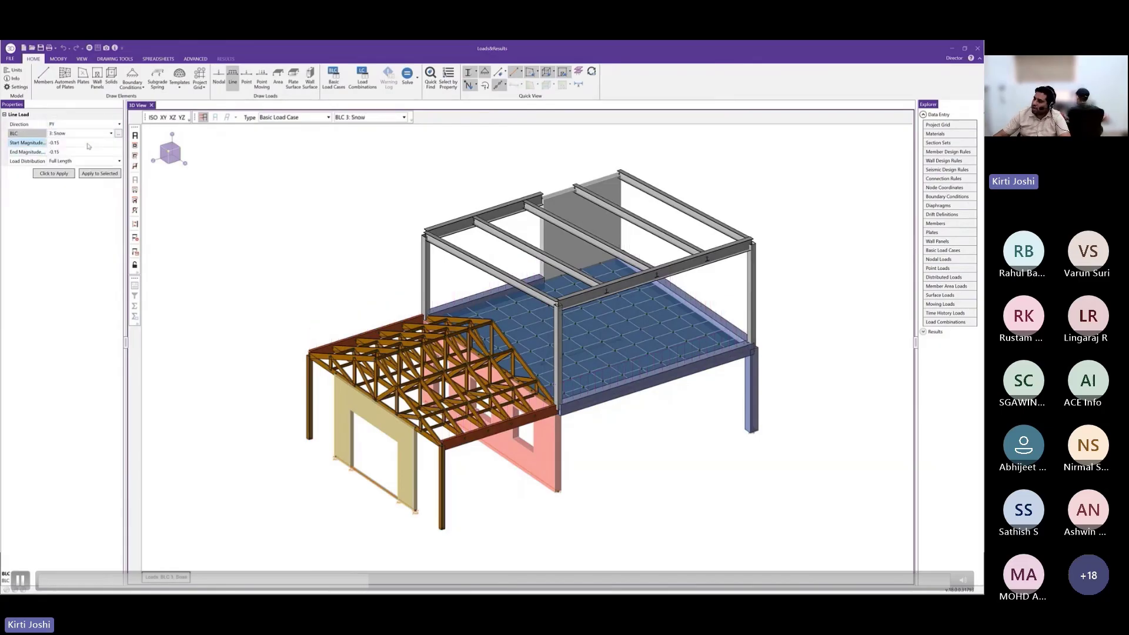
pyautogui.click(85, 152)
pyautogui.press('BackSpace')
pyautogui.press('BackSpace')
pyautogui.write('25')
pyautogui.press('Tab')
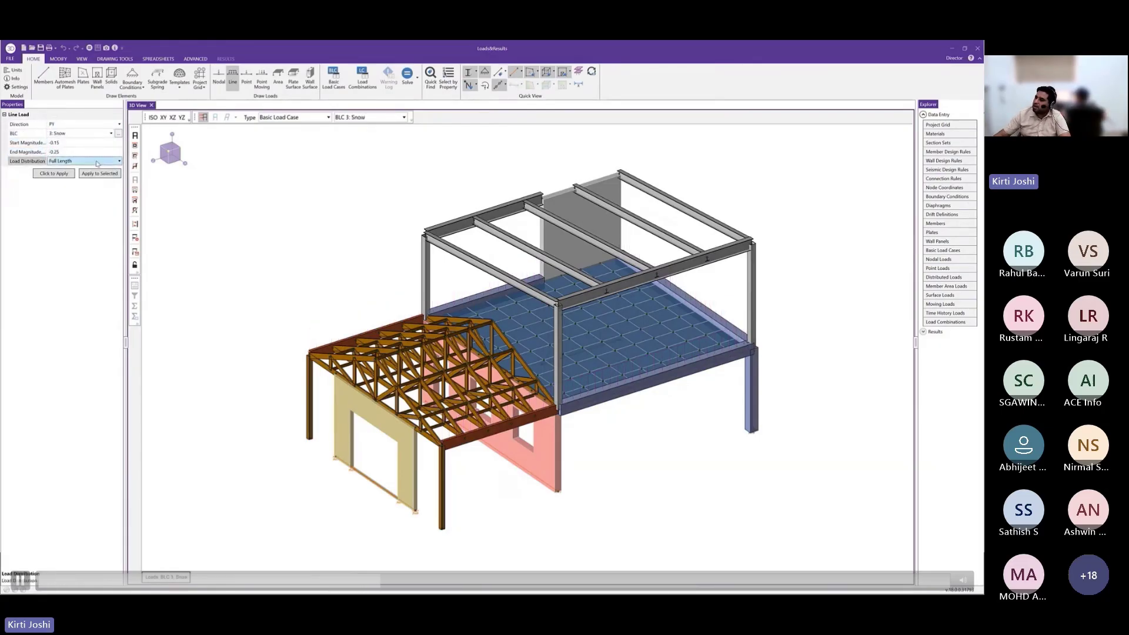
# Apply the snow line load to the five parallel roof beams of the steel frame
pyautogui.click(59, 174)
pyautogui.click(485, 266)
pyautogui.click(544, 256)
pyautogui.click(603, 243)
pyautogui.click(650, 225)
pyautogui.click(699, 212)
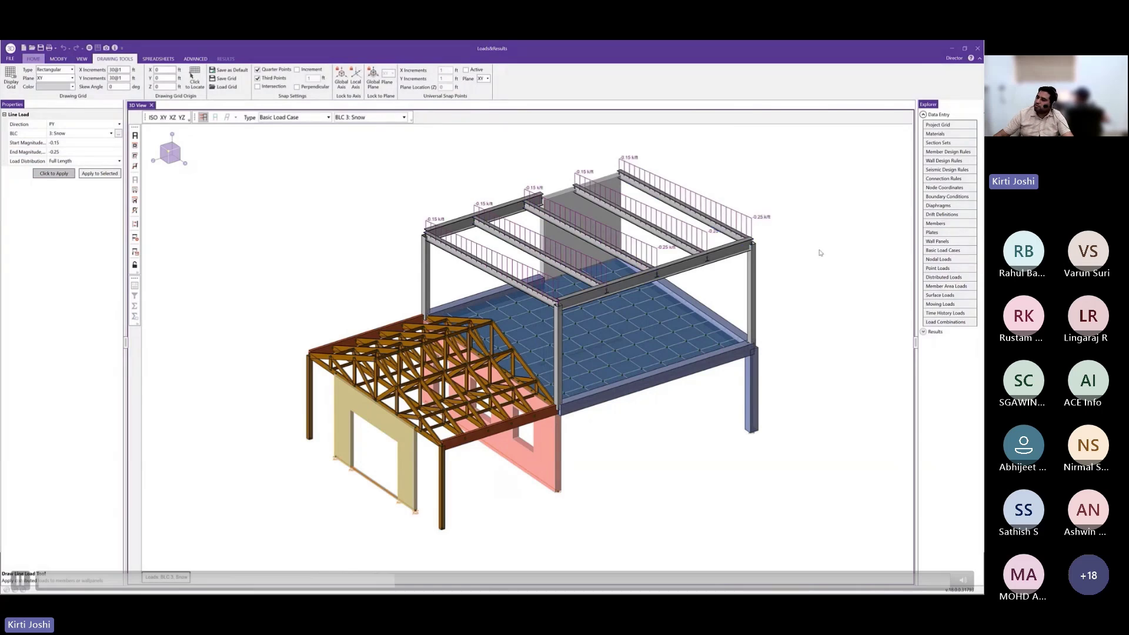
# Change the snow line loads on the two outer steel roof beams to start magnitude -0.1 and end magnitude -0.175 k/ft
pyautogui.press('Escape')
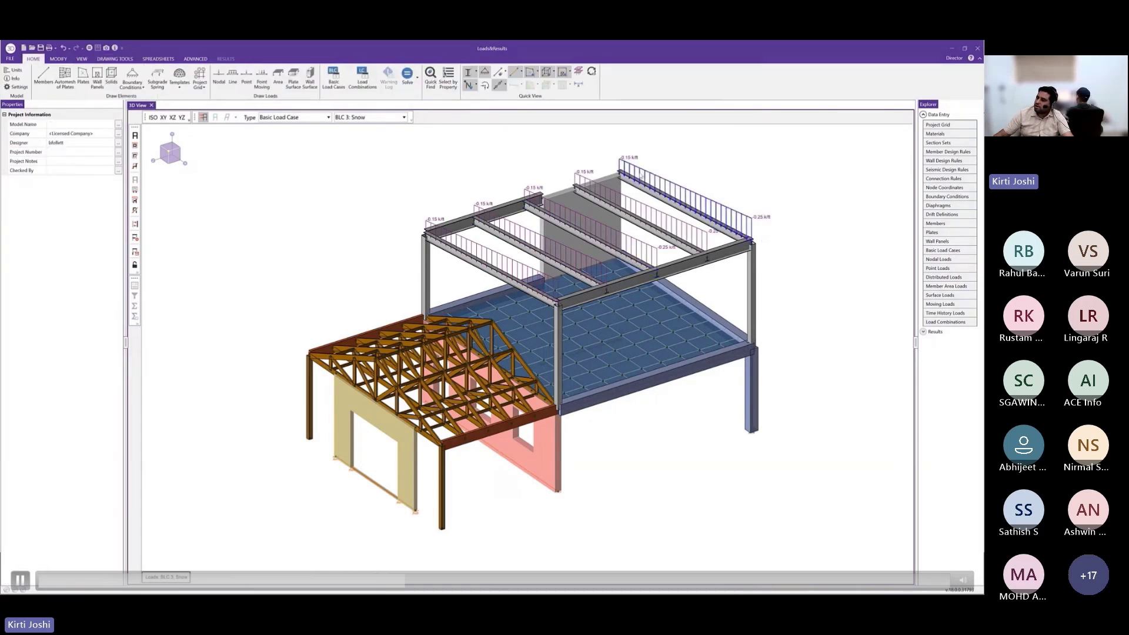
pyautogui.click(698, 202)
pyautogui.click(476, 250)
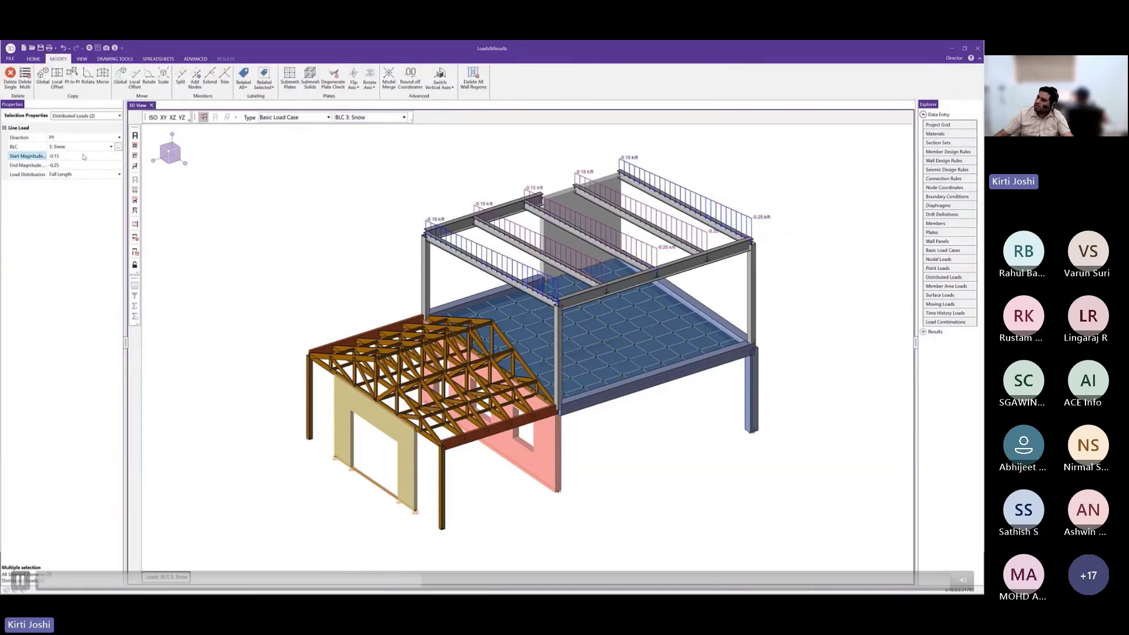
pyautogui.click(68, 157)
pyautogui.write('-0.1')
pyautogui.press('Tab')
pyautogui.write('-0.175')
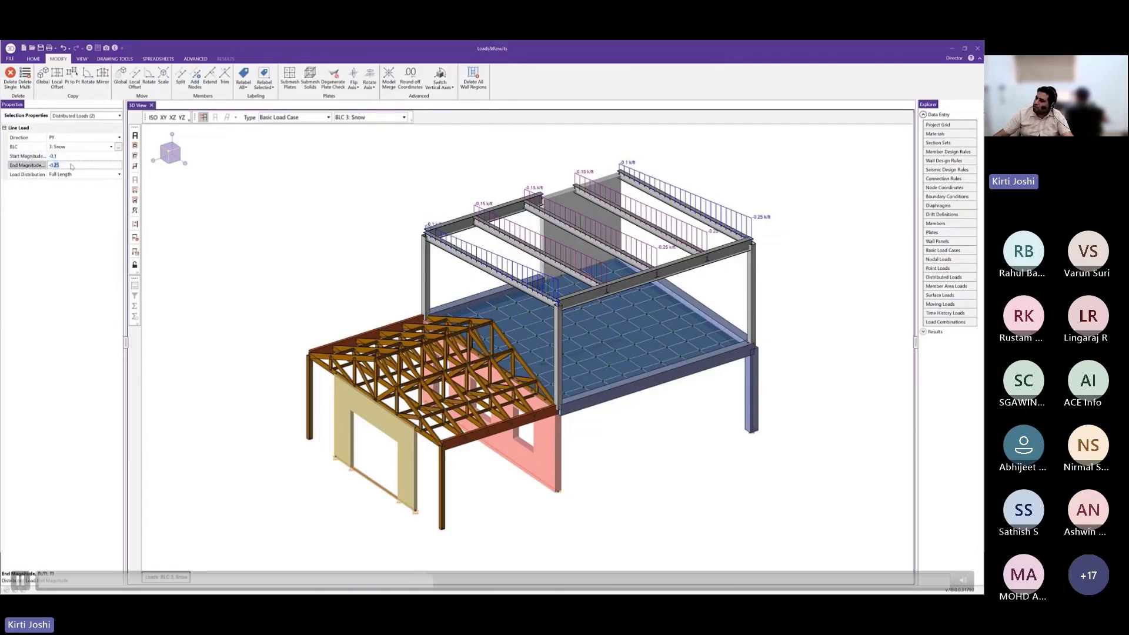
pyautogui.press('Tab')
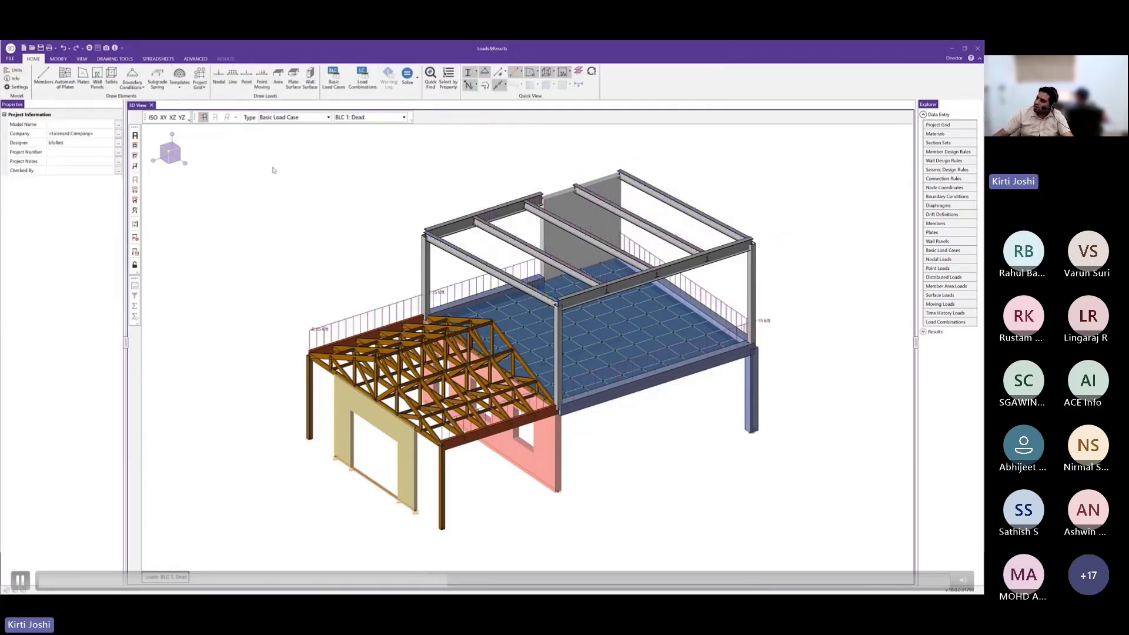
# Set up a -0.3 k point load in the Y direction for BLC 1: Dead, located at 50% of the member length
pyautogui.click(247, 77)
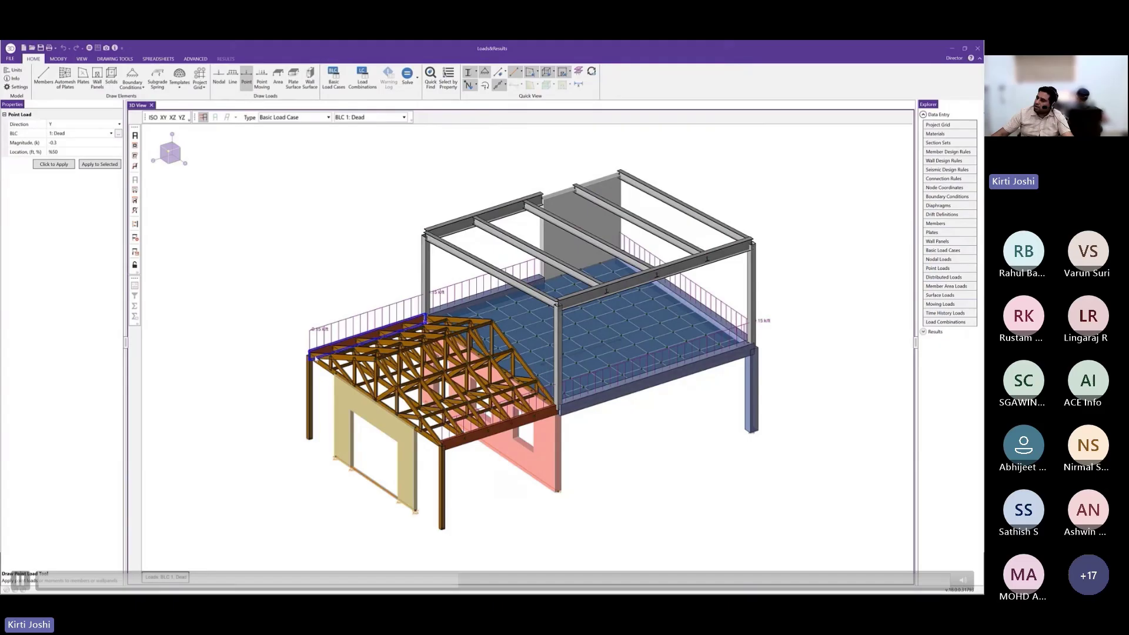
pyautogui.click(78, 125)
pyautogui.click(79, 140)
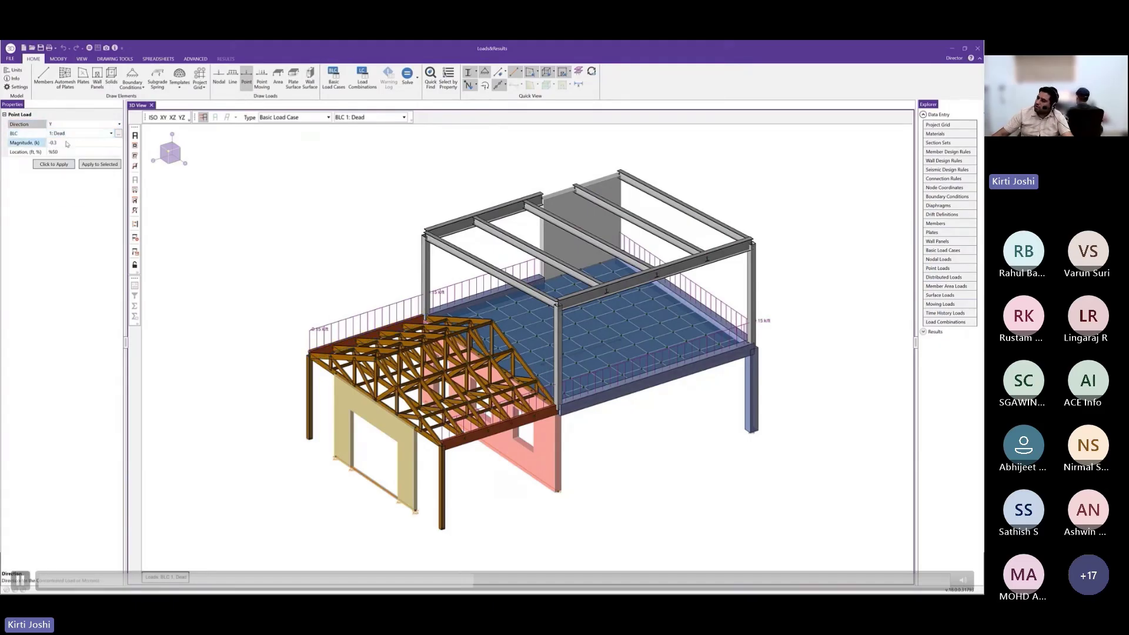
pyautogui.click(24, 143)
pyautogui.click(54, 164)
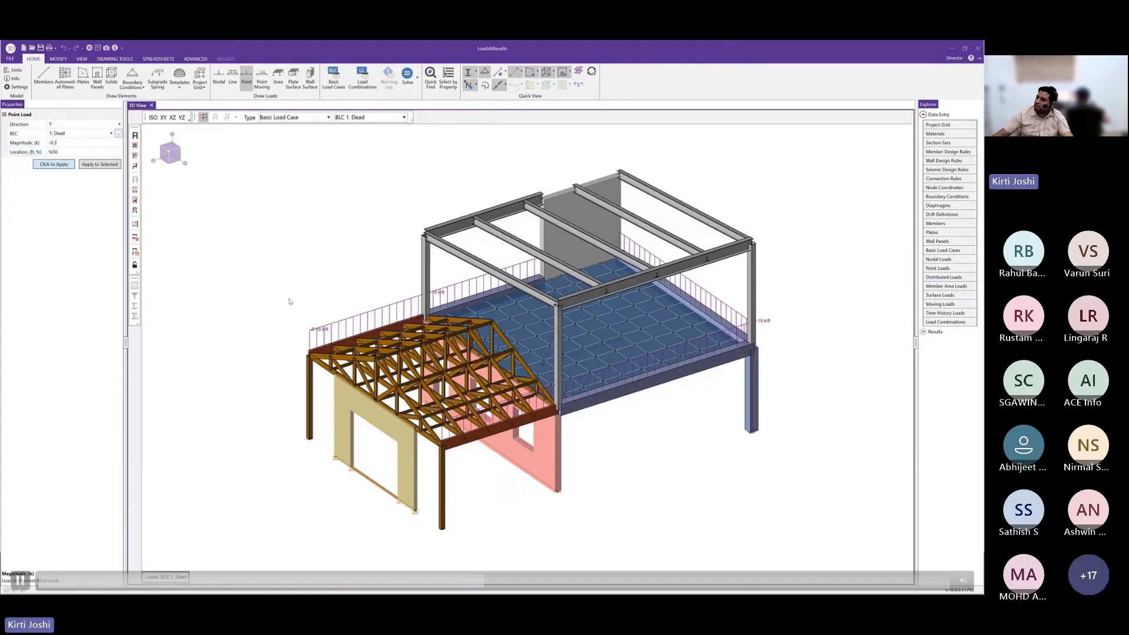
# Apply the dead point load to the top chords of the four interior timber trusses on both roof slopes
pyautogui.scroll(3, 456, 441)
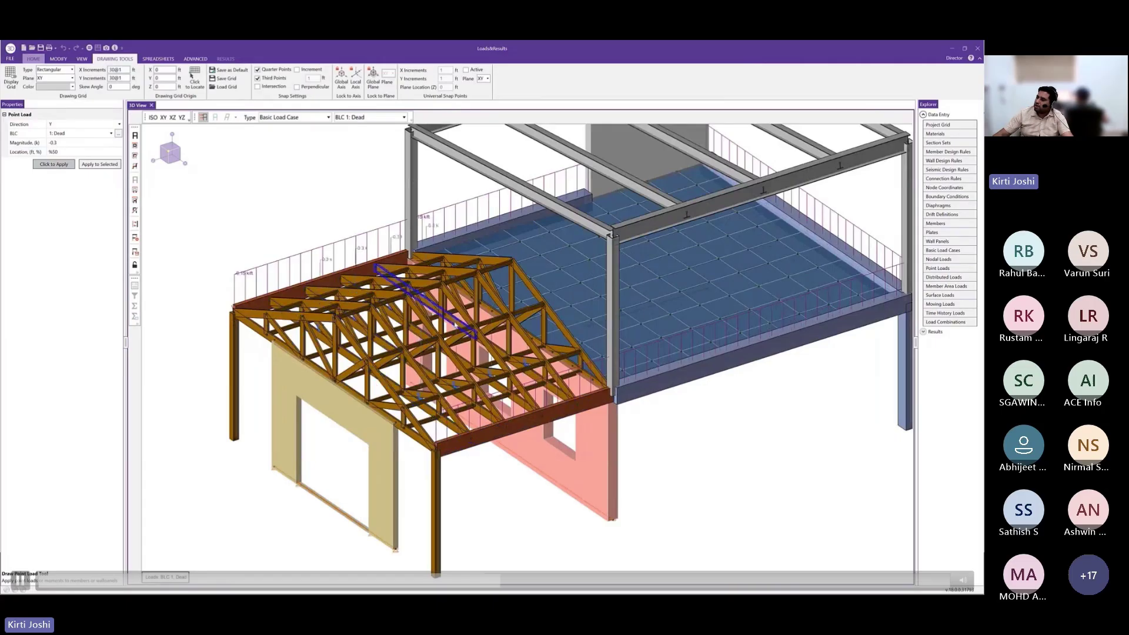
pyautogui.click(422, 335)
pyautogui.click(458, 327)
pyautogui.press('Escape')
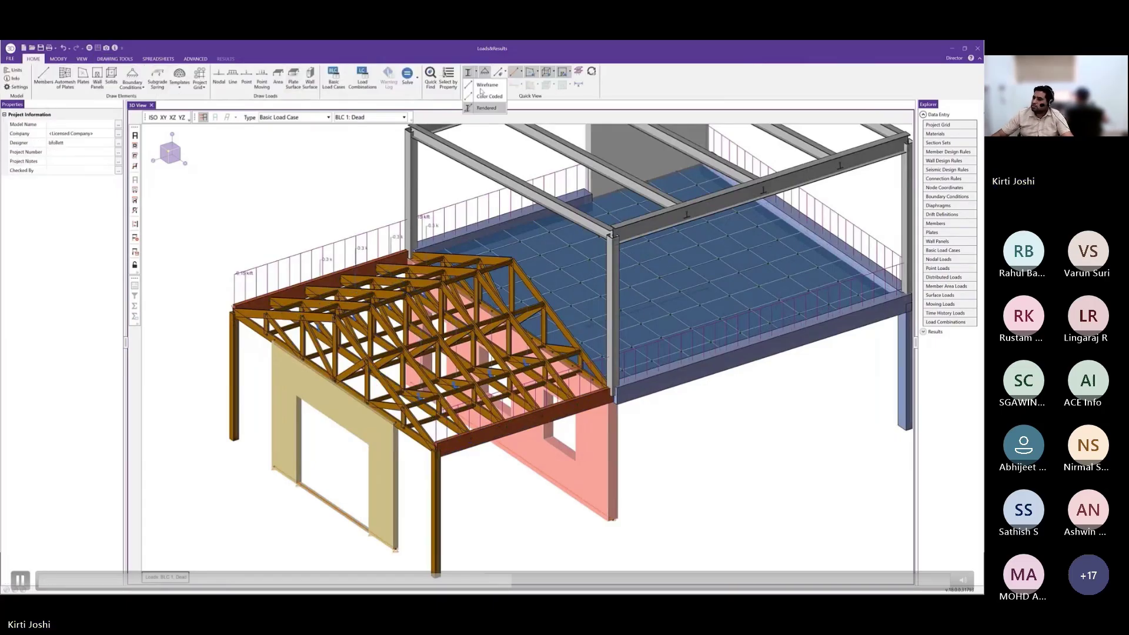
# Show the members as wireframe and isolate the steel roof framing and timber trusses in an isometric view
pyautogui.click(165, 117)
pyautogui.moveTo(244, 200); pyautogui.dragTo(503, 318)
pyautogui.moveTo(503, 318); pyautogui.dragTo(449, 425, button='middle')
pyautogui.moveTo(425, 215); pyautogui.dragTo(667, 281)
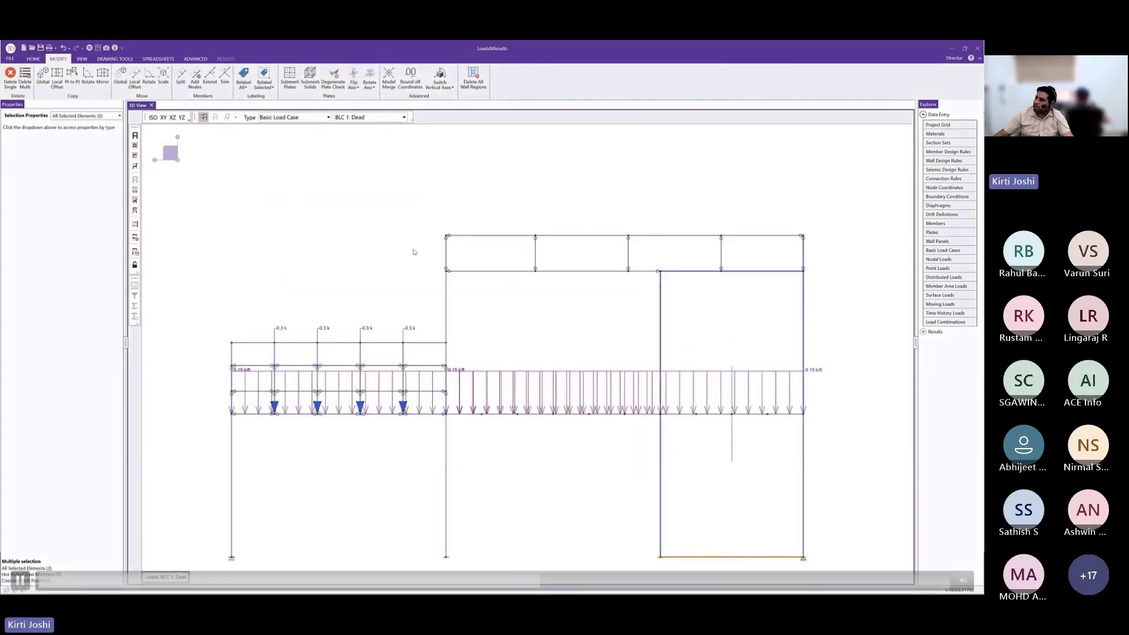
pyautogui.moveTo(429, 214); pyautogui.dragTo(817, 286)
pyautogui.moveTo(210, 319); pyautogui.dragTo(453, 433)
pyautogui.click(153, 117)
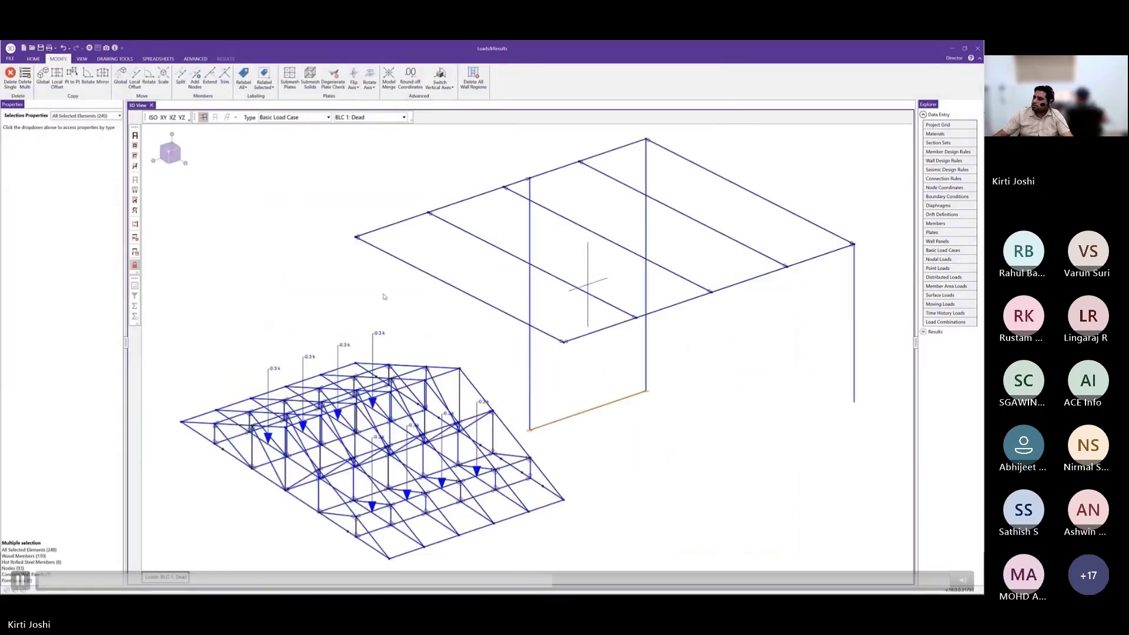
pyautogui.click(385, 298)
pyautogui.scroll(-1, 359, 285)
# Set up an area load for BLC 1: Dead in the Y direction with load direction A-B and magnitude -0.015 ksf
pyautogui.click(278, 78)
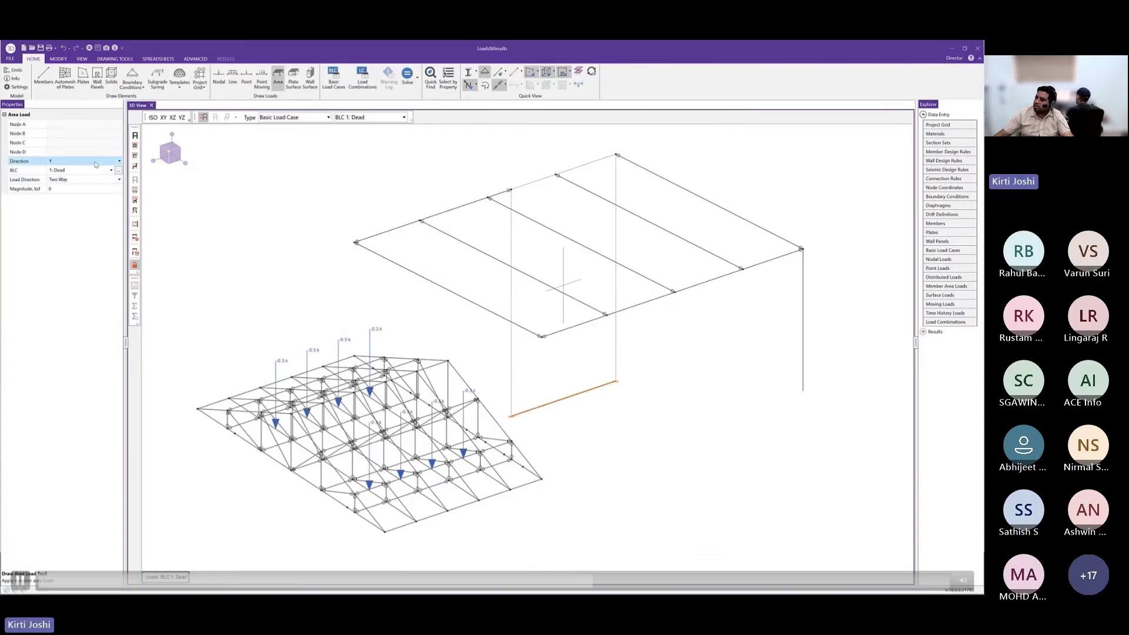
pyautogui.click(89, 179)
pyautogui.click(90, 211)
pyautogui.click(83, 189)
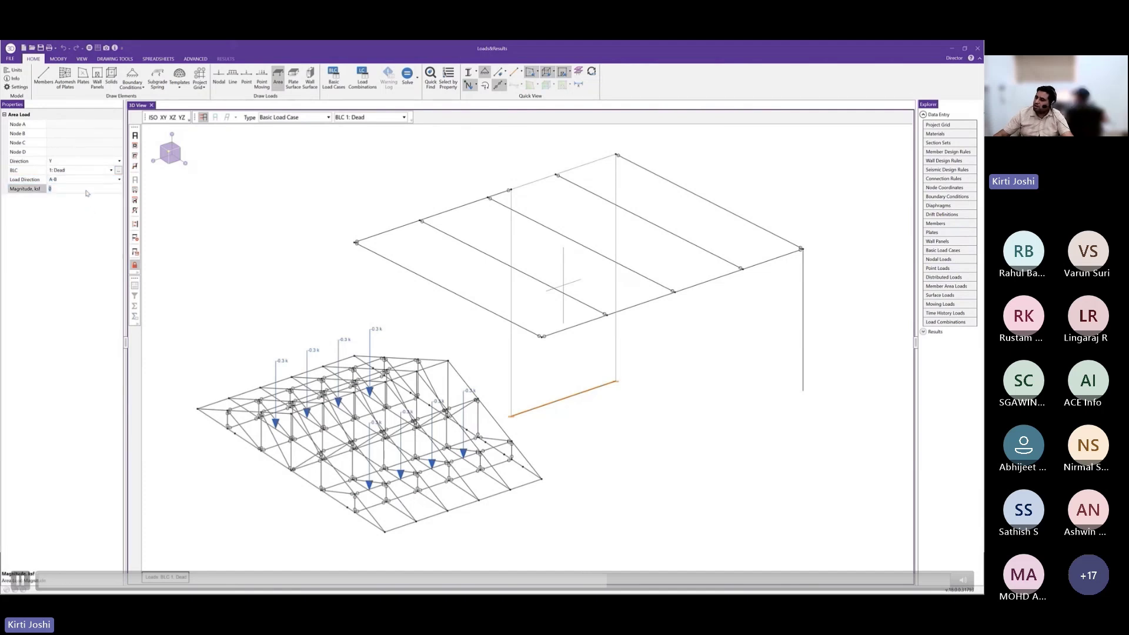
pyautogui.write('-0.015')
# Draw the dead area load over the four corner nodes of the steel roof
pyautogui.click(357, 241)
pyautogui.click(617, 156)
pyautogui.click(801, 250)
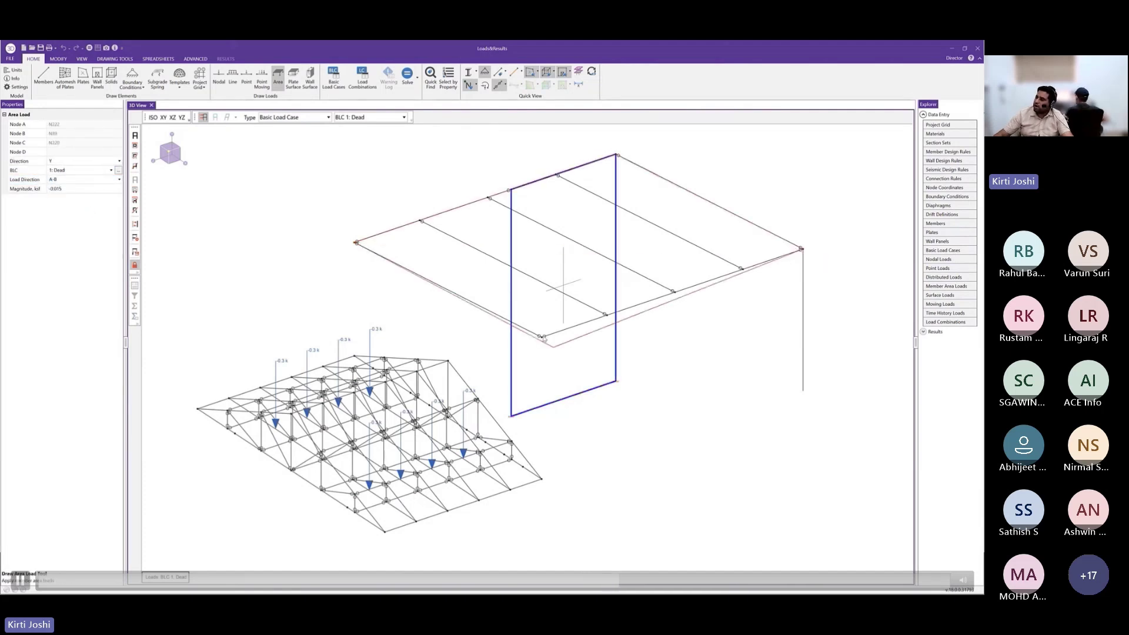
pyautogui.click(542, 337)
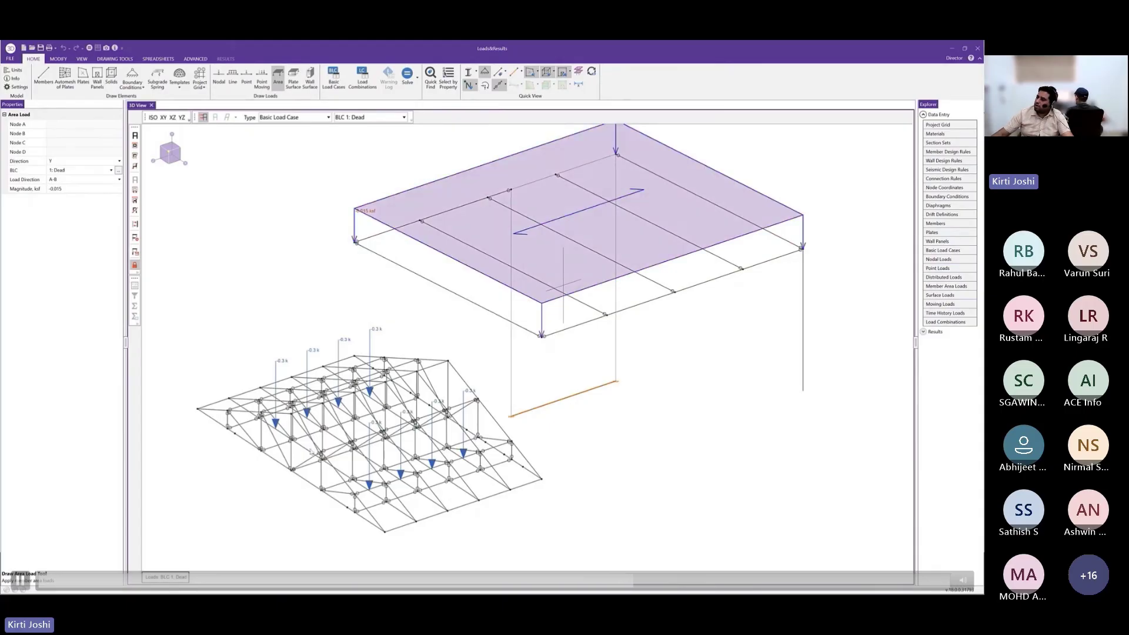
# Draw the dead area load over one slope of the timber truss roof, using its eave and ridge corner nodes
pyautogui.moveTo(310, 449); pyautogui.dragTo(327, 411, button='middle')
pyautogui.click(405, 493)
pyautogui.click(310, 376)
pyautogui.click(466, 322)
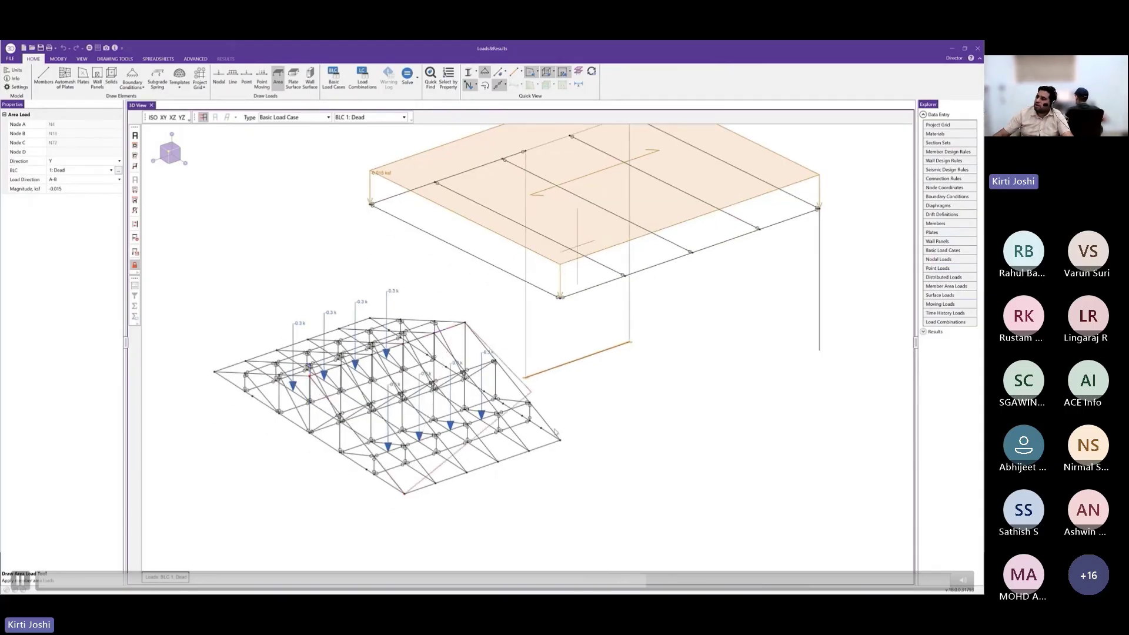
pyautogui.click(560, 440)
pyautogui.press('Escape')
# Change the load direction of the timber roof slope's area load to B-C
pyautogui.scroll(2, 471, 354)
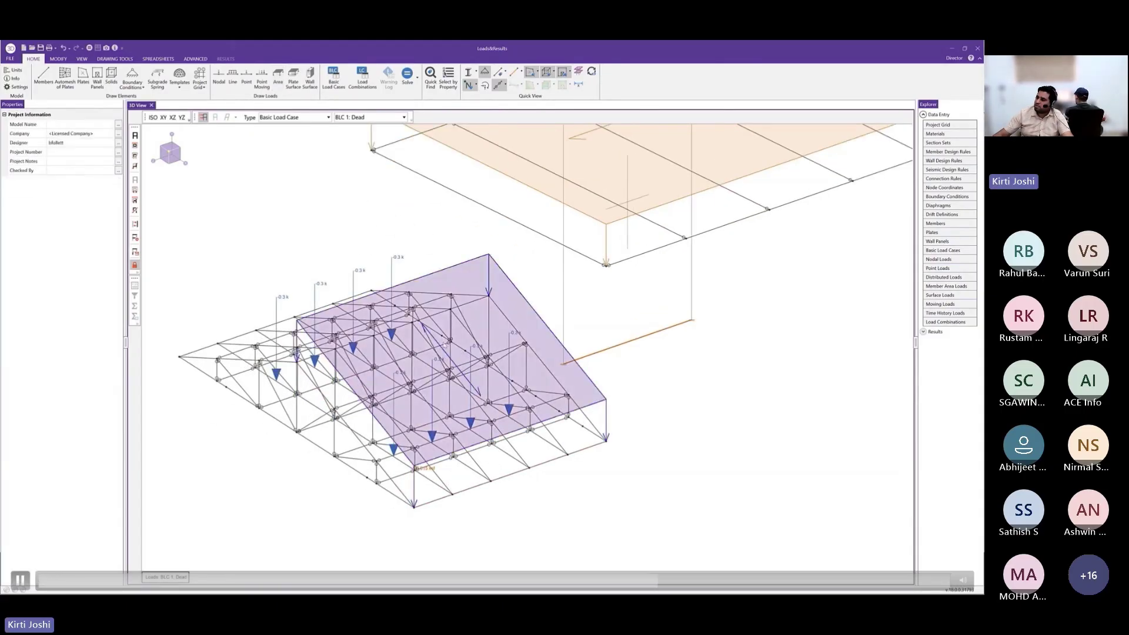
pyautogui.click(445, 344)
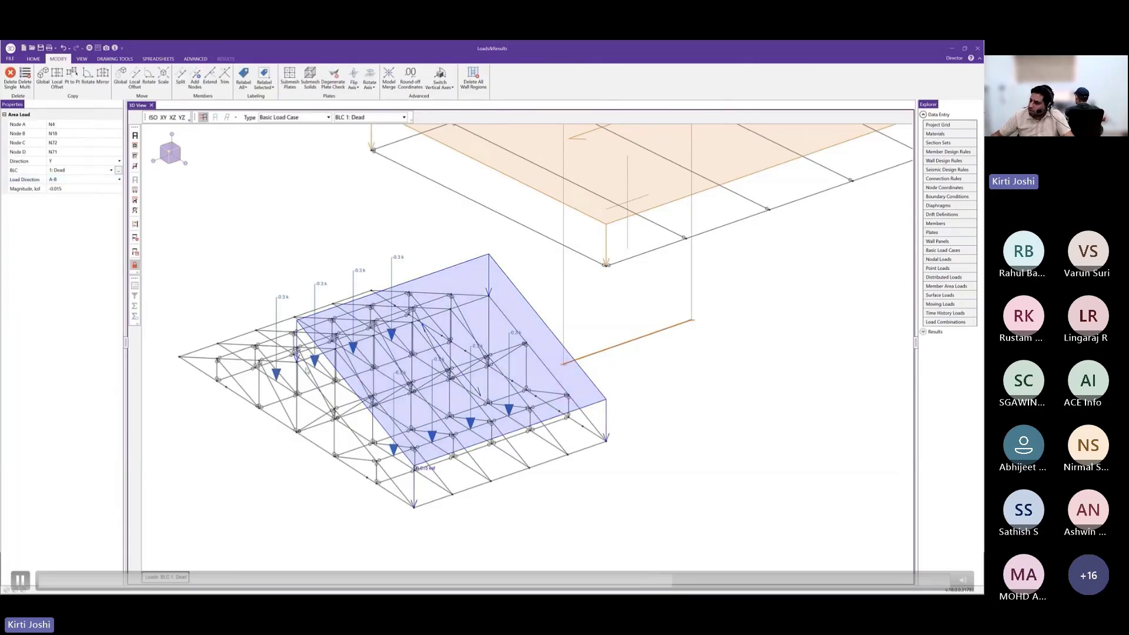
pyautogui.click(88, 179)
pyautogui.click(100, 189)
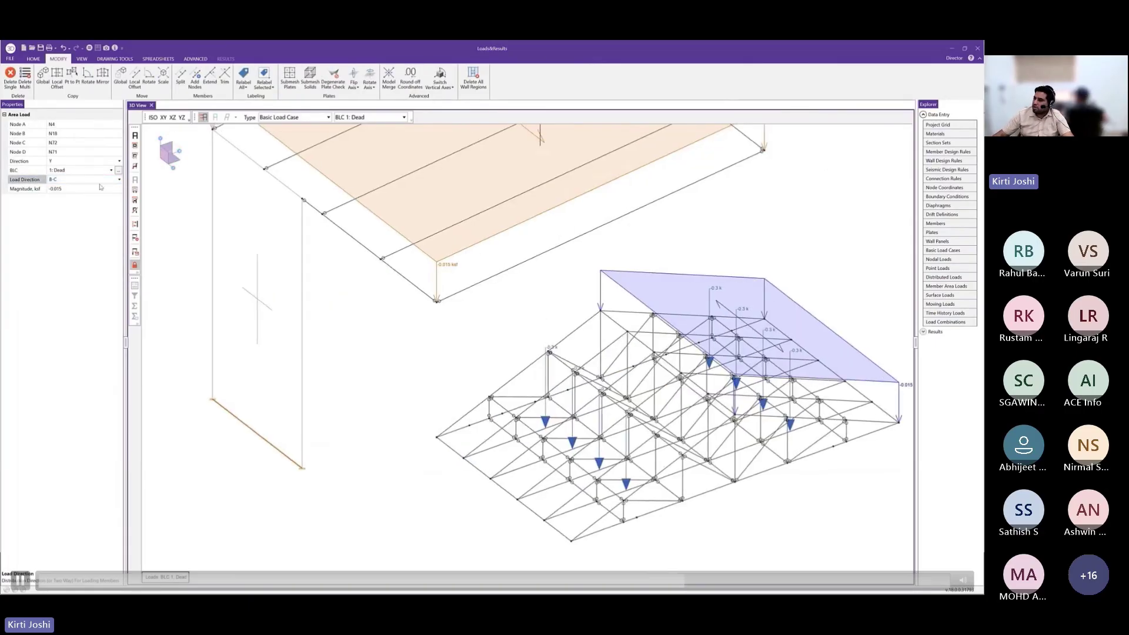
pyautogui.press('Escape')
# Draw a -0.015 ksf dead area load with load direction A-B over the opposite slope of the timber roof, starting from the ridge
pyautogui.click(278, 78)
pyautogui.click(600, 310)
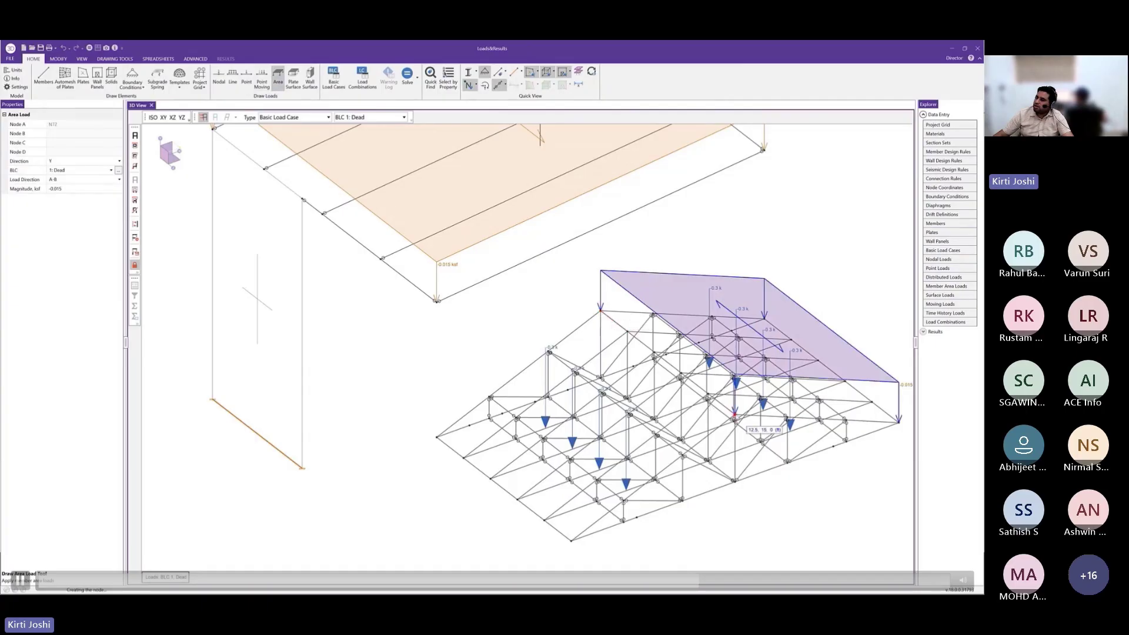
pyautogui.click(735, 416)
pyautogui.click(571, 540)
pyautogui.click(436, 437)
# Set up the area load for BLC 3: Snow in the PY direction with a magnitude of -0.025 ksf
pyautogui.click(110, 170)
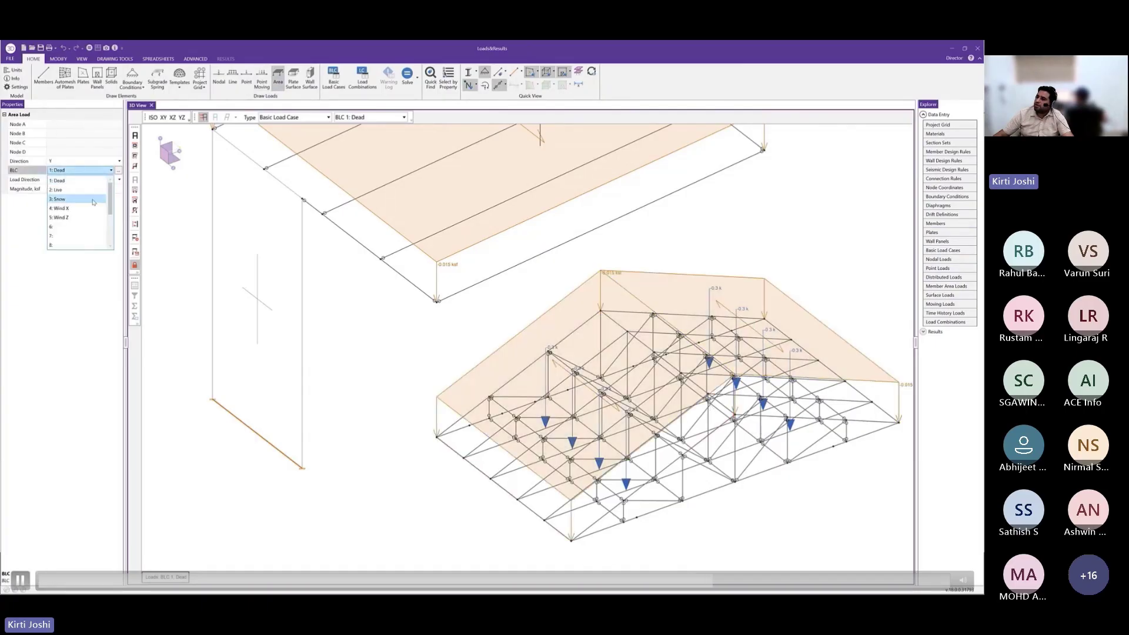
pyautogui.click(93, 200)
pyautogui.click(97, 160)
pyautogui.click(101, 209)
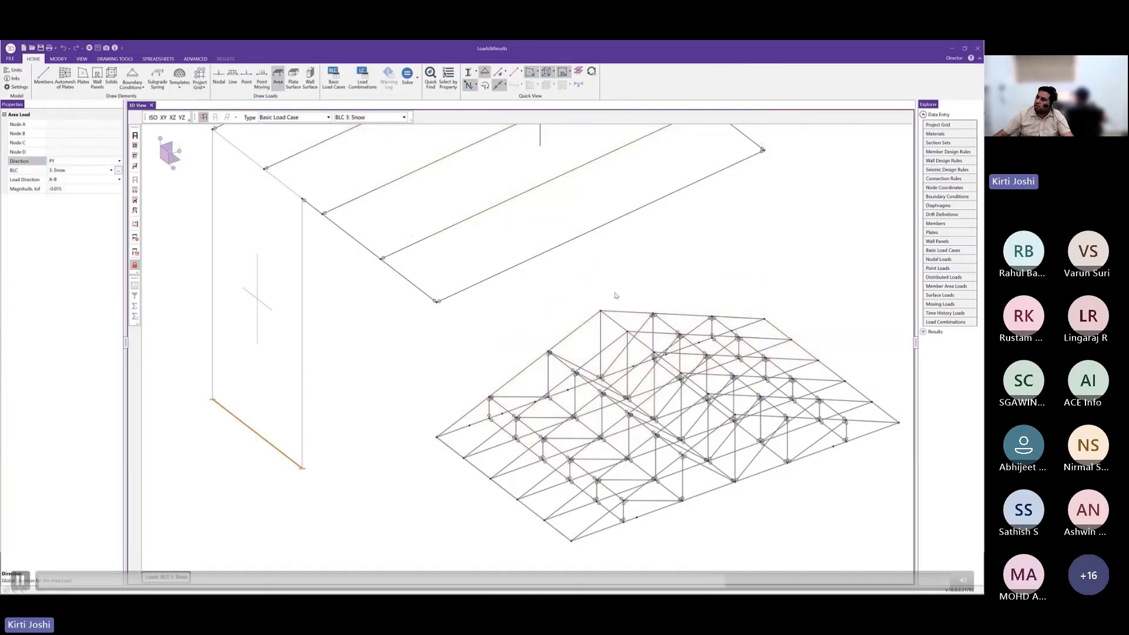
pyautogui.doubleClick(73, 191)
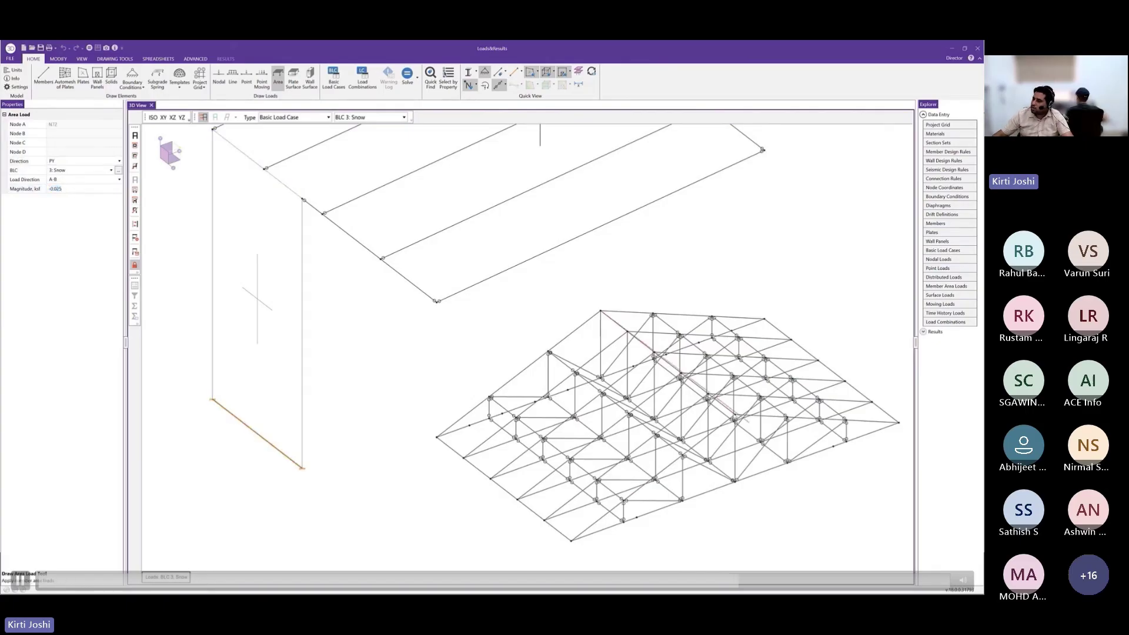
# Draw the snow area load over both slopes of the timber truss roof, starting each from the ridge nodes
pyautogui.click(602, 311)
pyautogui.click(735, 415)
pyautogui.click(571, 541)
pyautogui.click(438, 437)
pyautogui.click(605, 311)
pyautogui.click(735, 415)
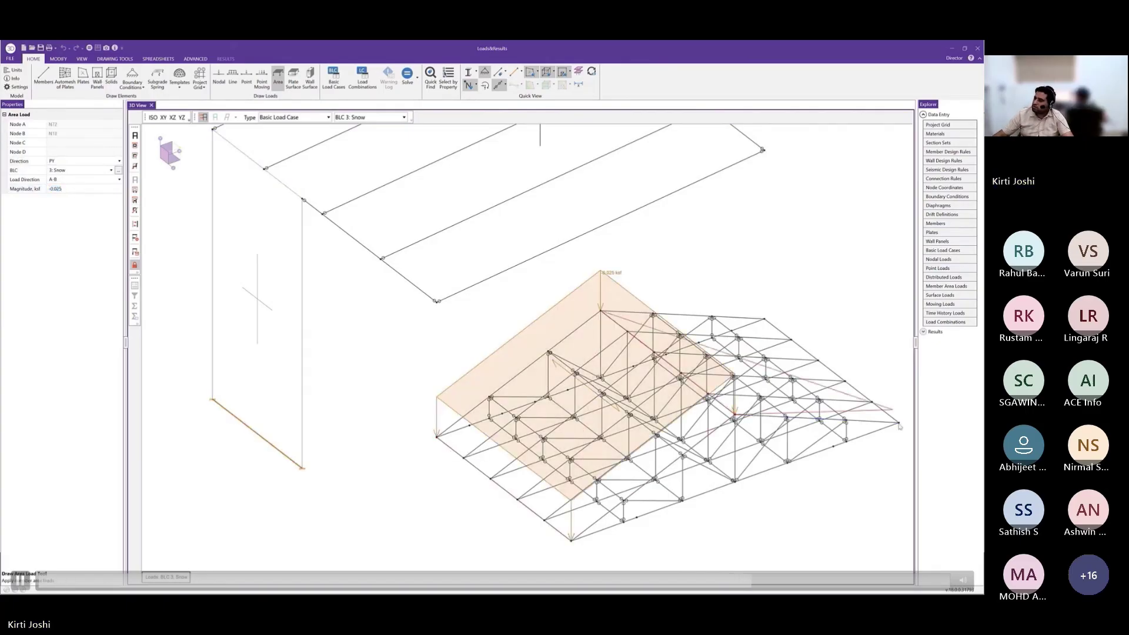
pyautogui.click(898, 422)
pyautogui.click(766, 320)
# Return to the isometric view and bring the hidden parts of the whole building model back into display
pyautogui.moveTo(766, 320); pyautogui.dragTo(579, 378, button='middle')
pyautogui.click(153, 118)
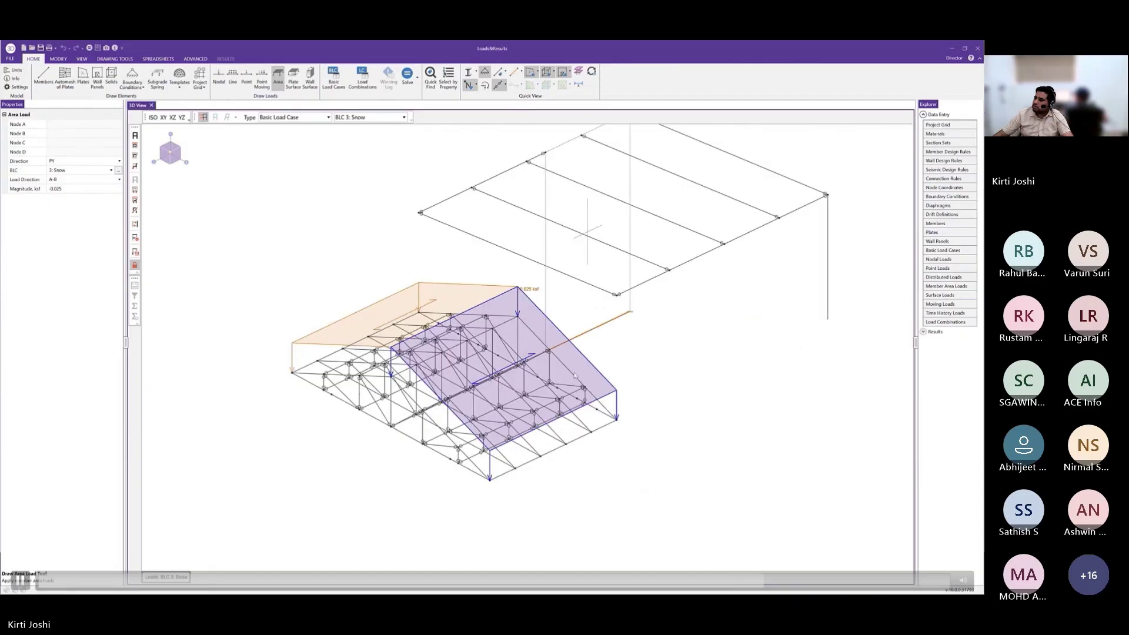
pyautogui.scroll(-3, 576, 367)
pyautogui.click(135, 265)
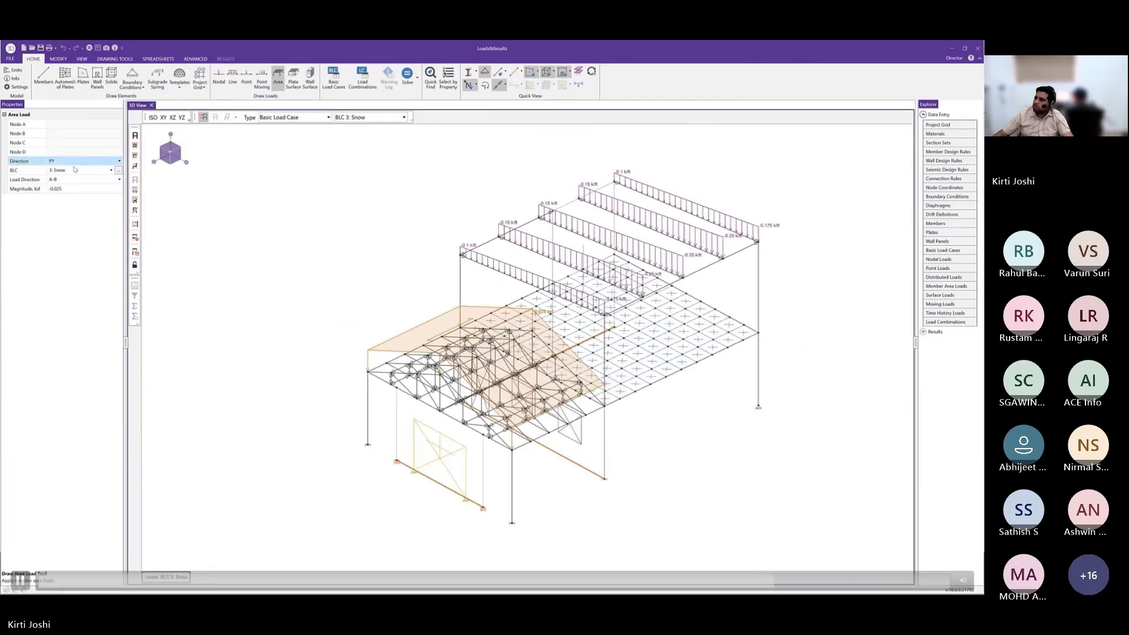
# Set up the area load for BLC 4: Wind X in the X direction with a Two Way load direction
pyautogui.click(111, 170)
pyautogui.click(76, 208)
pyautogui.moveTo(294, 253); pyautogui.dragTo(273, 218, button='middle')
pyautogui.click(119, 179)
pyautogui.click(103, 190)
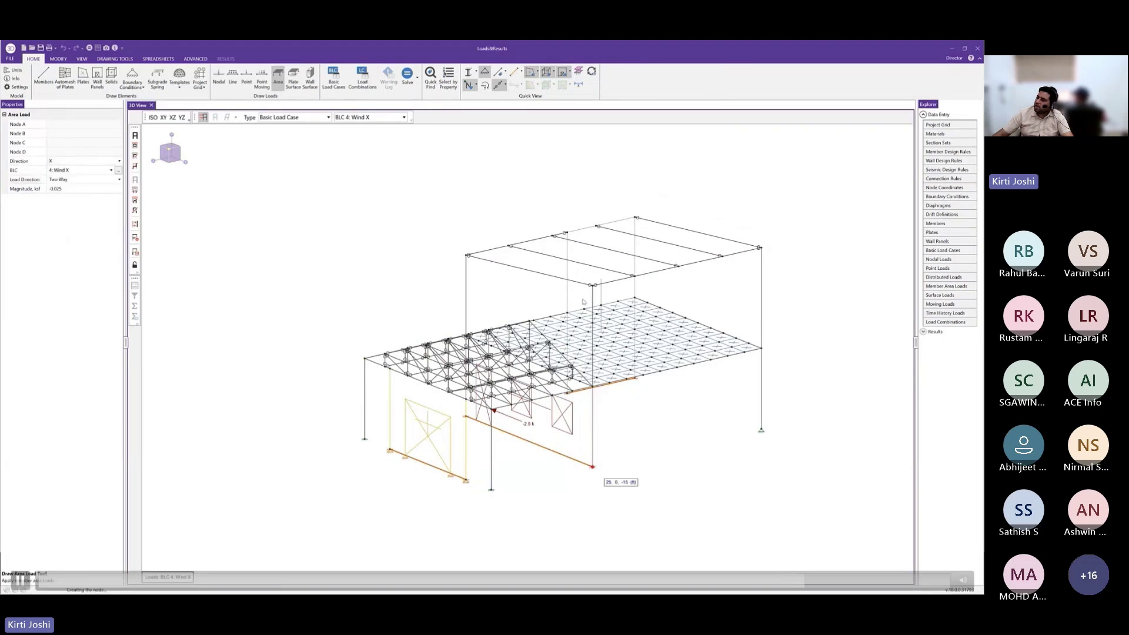
# Draw the wind area load over the full-height side face between the steel frame's two outer columns
pyautogui.click(593, 465)
pyautogui.click(593, 285)
pyautogui.click(761, 431)
pyautogui.press('Escape')
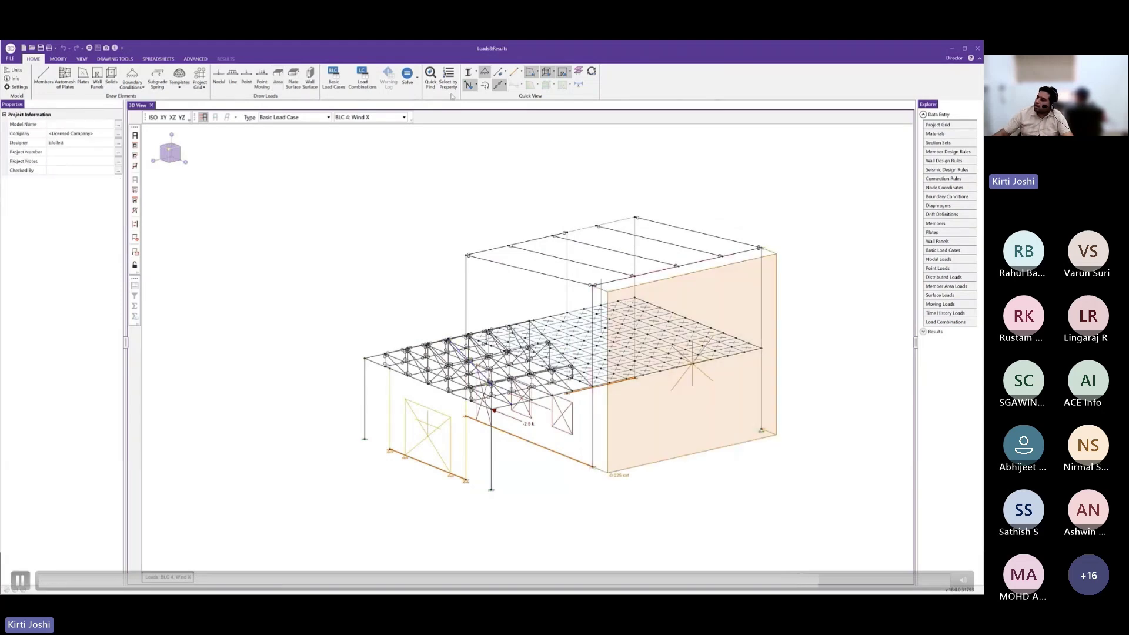
# Select all the floor plates by property and isolate them in the view
pyautogui.click(448, 76)
pyautogui.click(465, 221)
pyautogui.click(420, 295)
pyautogui.click(471, 429)
pyautogui.click(571, 430)
pyautogui.click(135, 265)
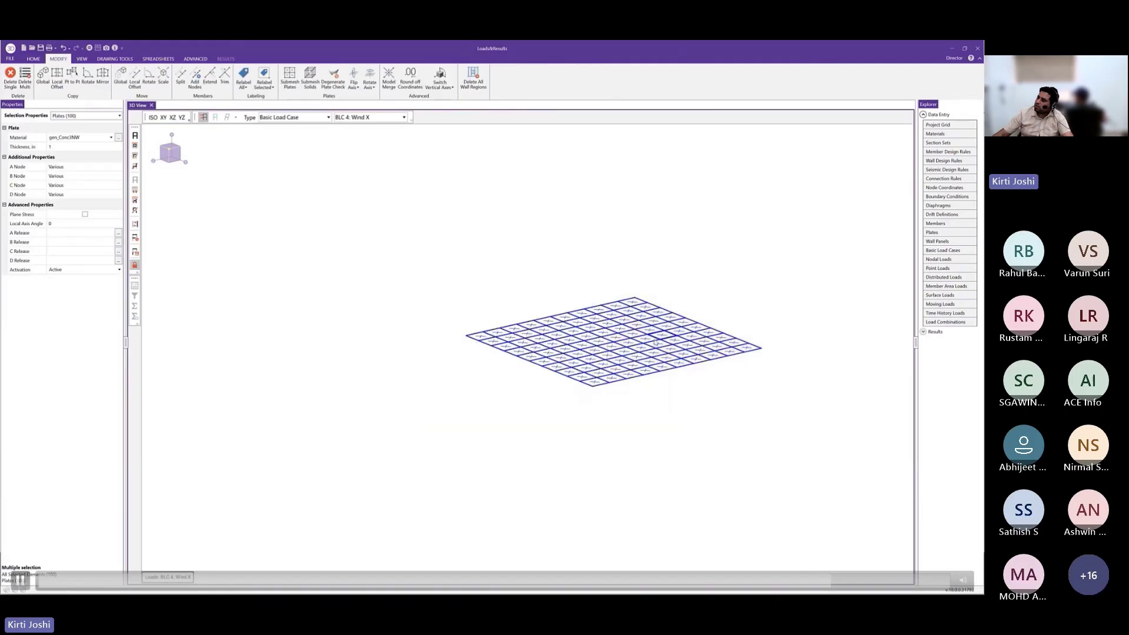
# Set up a plate surface load for BLC 2: Live in the local z direction
pyautogui.moveTo(547, 288); pyautogui.dragTo(553, 323, button='middle')
pyautogui.click(33, 59)
pyautogui.click(293, 78)
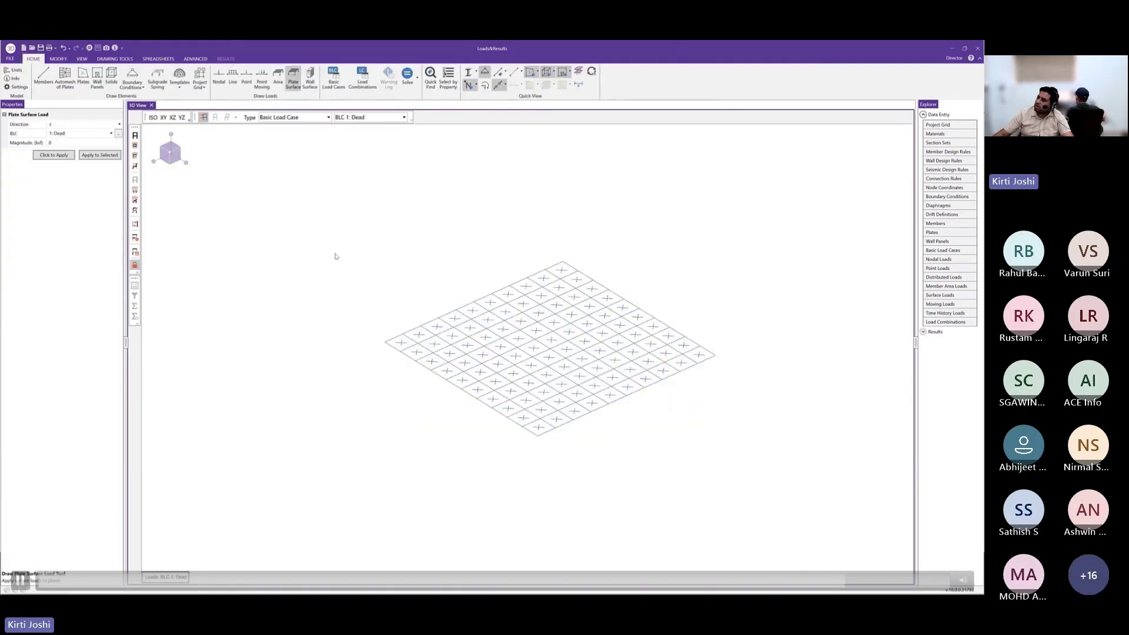
pyautogui.click(111, 134)
pyautogui.click(86, 154)
pyautogui.click(81, 125)
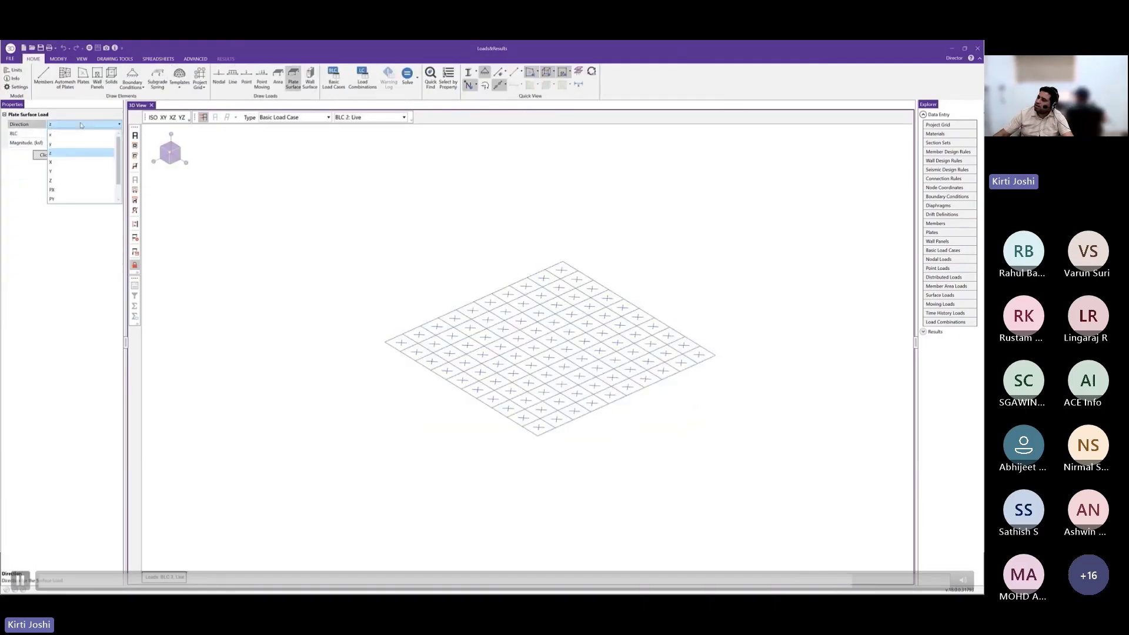
pyautogui.click(76, 153)
# Apply the -0.04 ksf live surface load to all the floor plates, then redisplay the full model and clear the selection
pyautogui.click(135, 135)
pyautogui.click(100, 155)
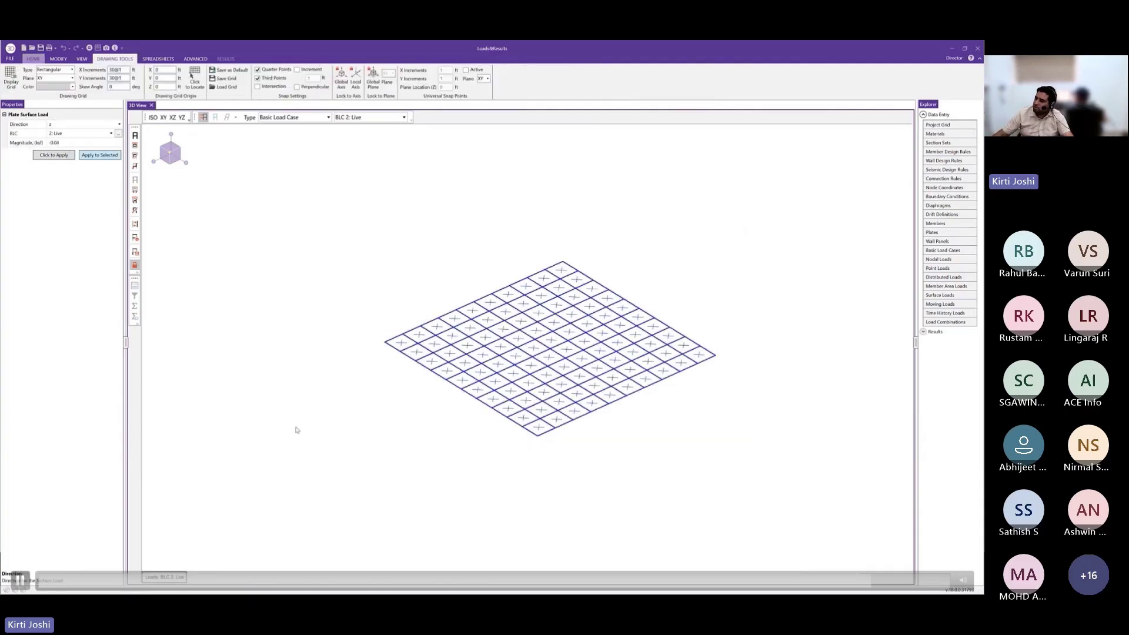
pyautogui.click(135, 266)
pyautogui.press('Escape')
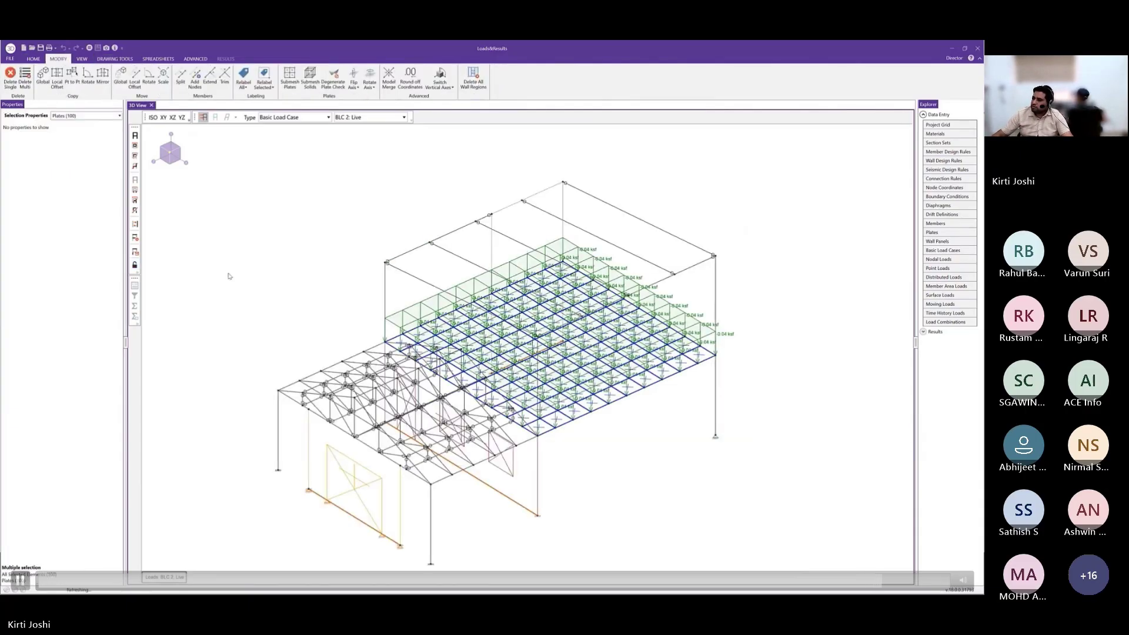
pyautogui.press('Escape')
# Set up a Z-direction wall surface load for BLC 5: Wind Z, tapered from -0.025 at the top to -0.015 at the bottom
pyautogui.click(310, 78)
pyautogui.click(88, 134)
pyautogui.click(73, 182)
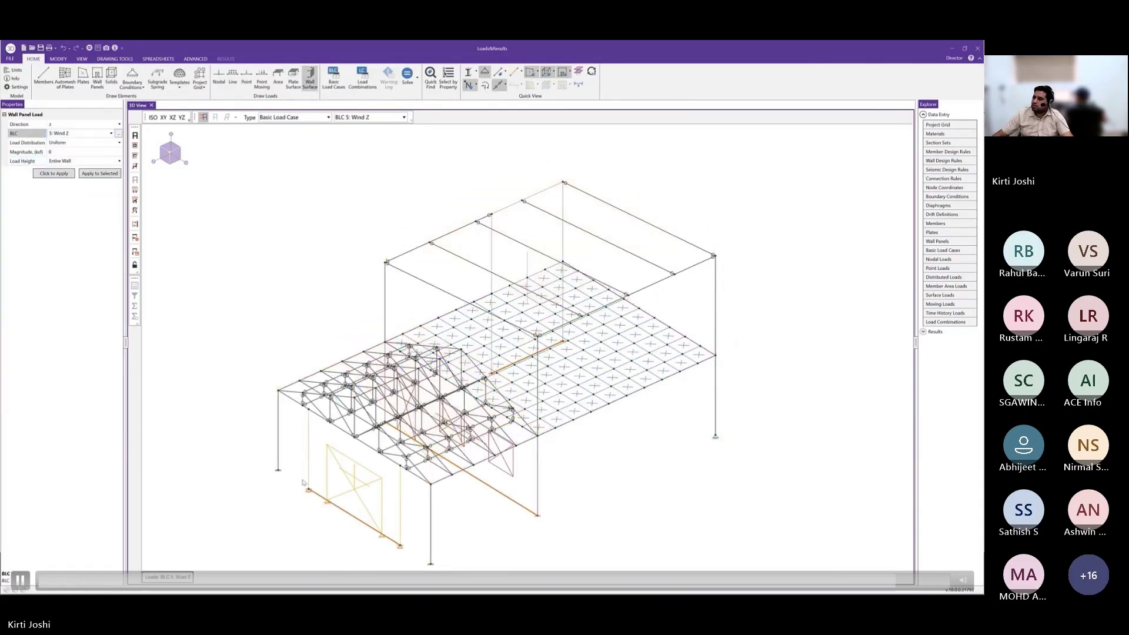
pyautogui.click(88, 143)
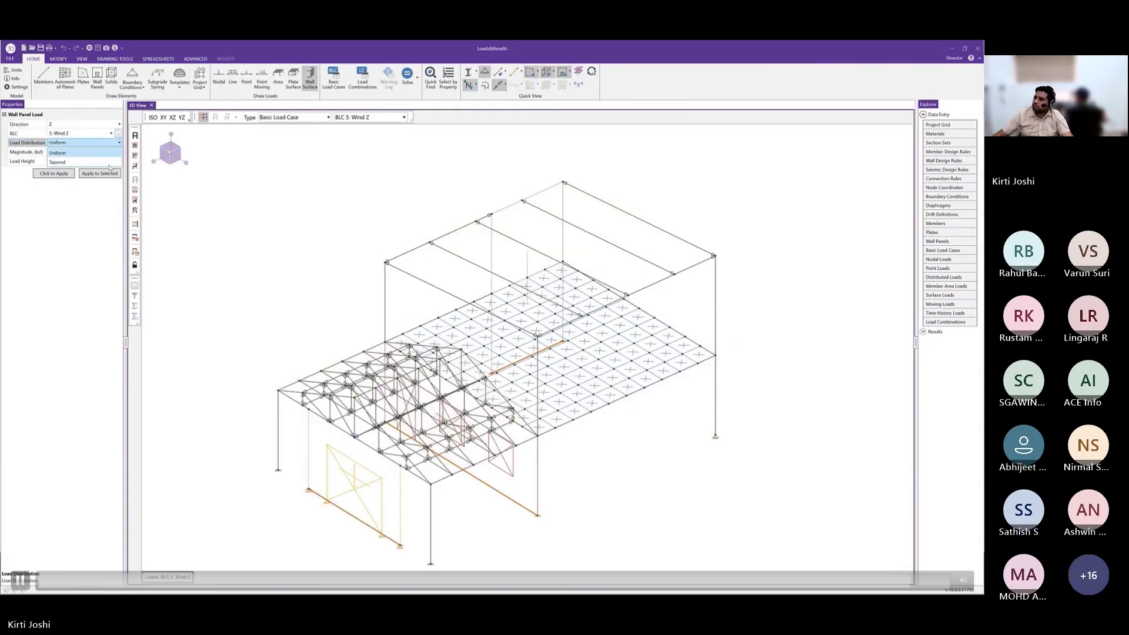
pyautogui.click(100, 155)
pyautogui.write('-0.025')
pyautogui.press('Tab')
pyautogui.write('-0.015')
pyautogui.press('Tab')
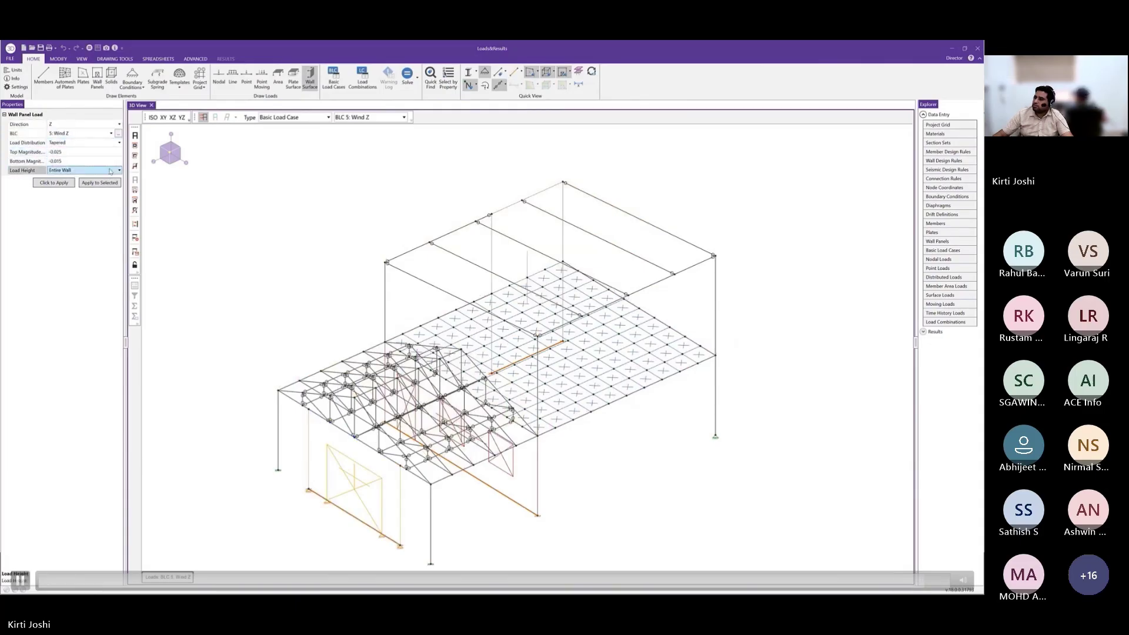
# Apply the tapered wind load over the entire height of the front wall panel with the opening
pyautogui.click(101, 172)
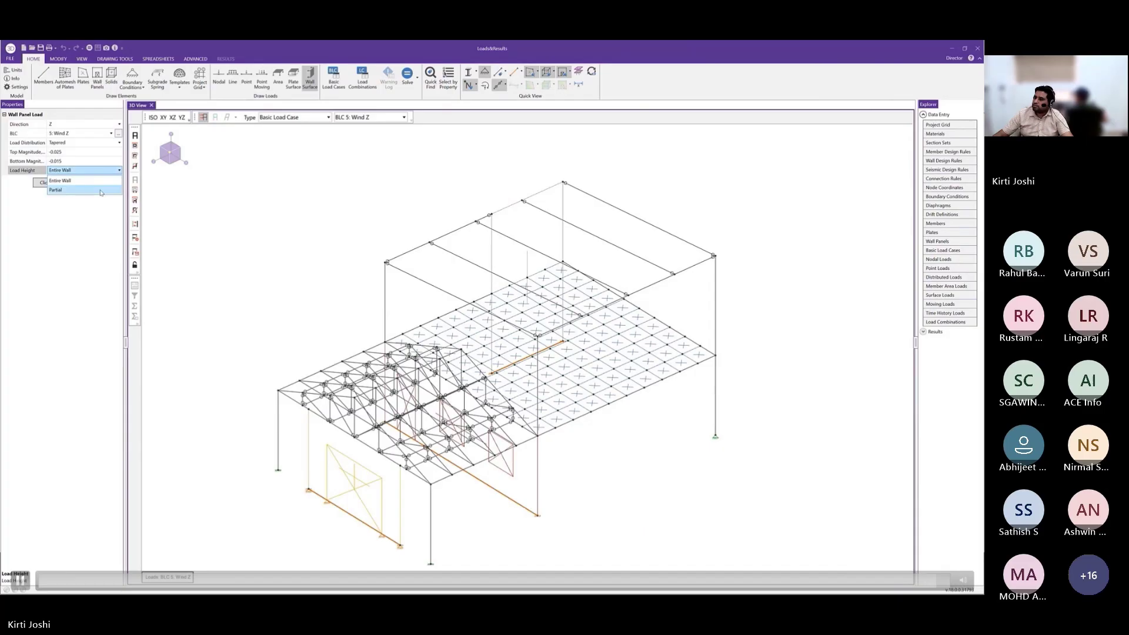
pyautogui.click(101, 181)
pyautogui.click(319, 466)
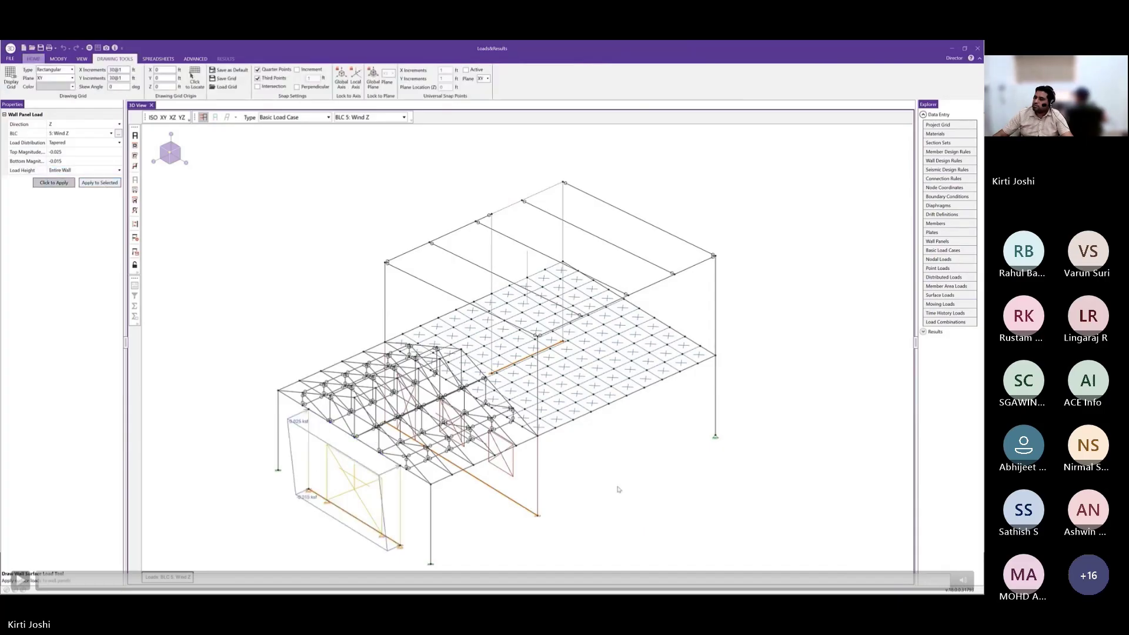
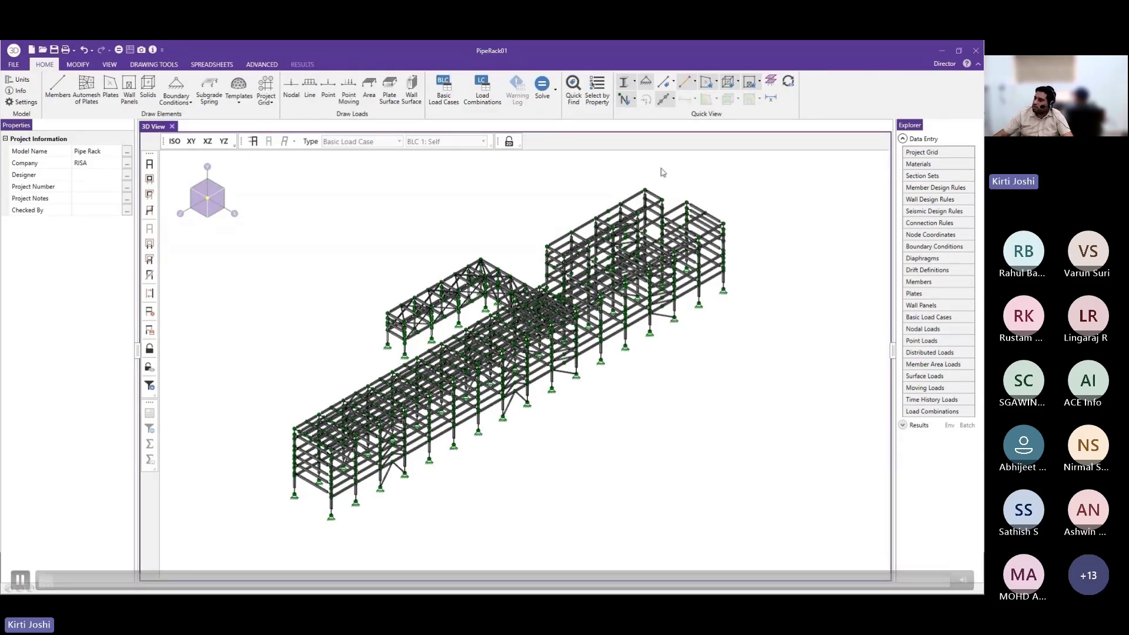
# Colour and label the pipe rack members by section set, examine their distribution along the rack, and restore the default member display
pyautogui.click(674, 83)
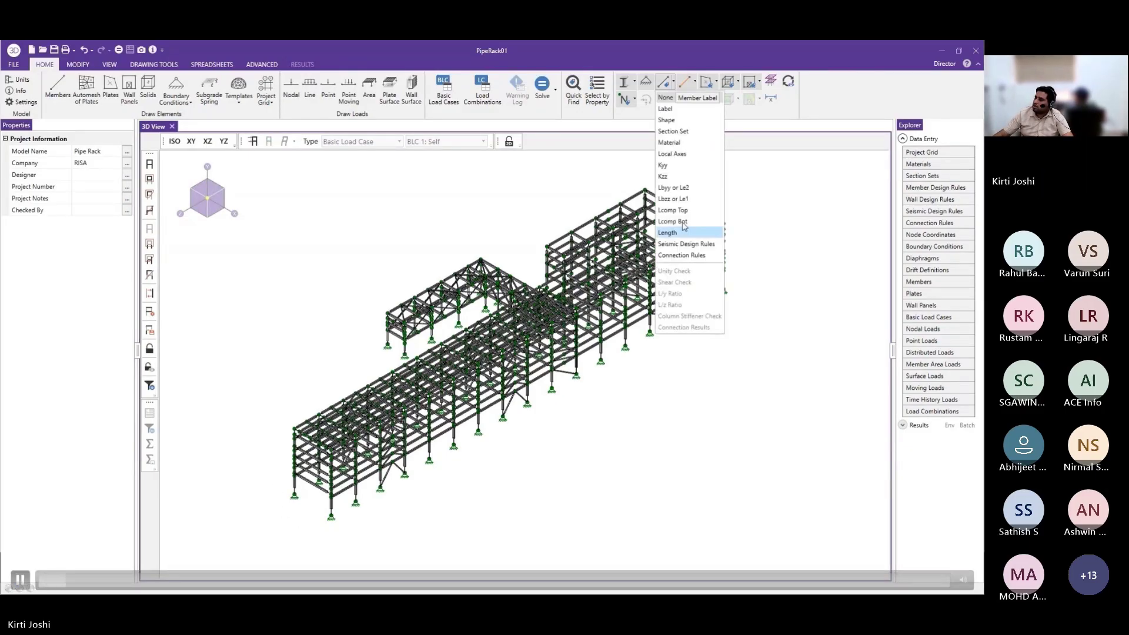
pyautogui.click(672, 131)
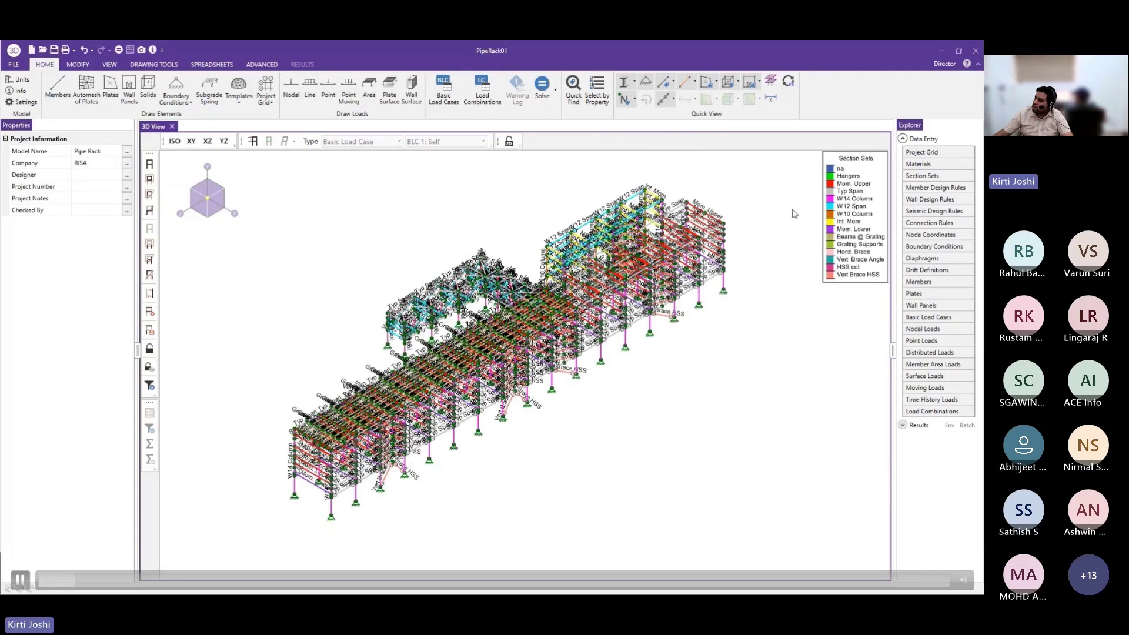
pyautogui.scroll(5, 299, 499)
pyautogui.scroll(-3, 594, 422)
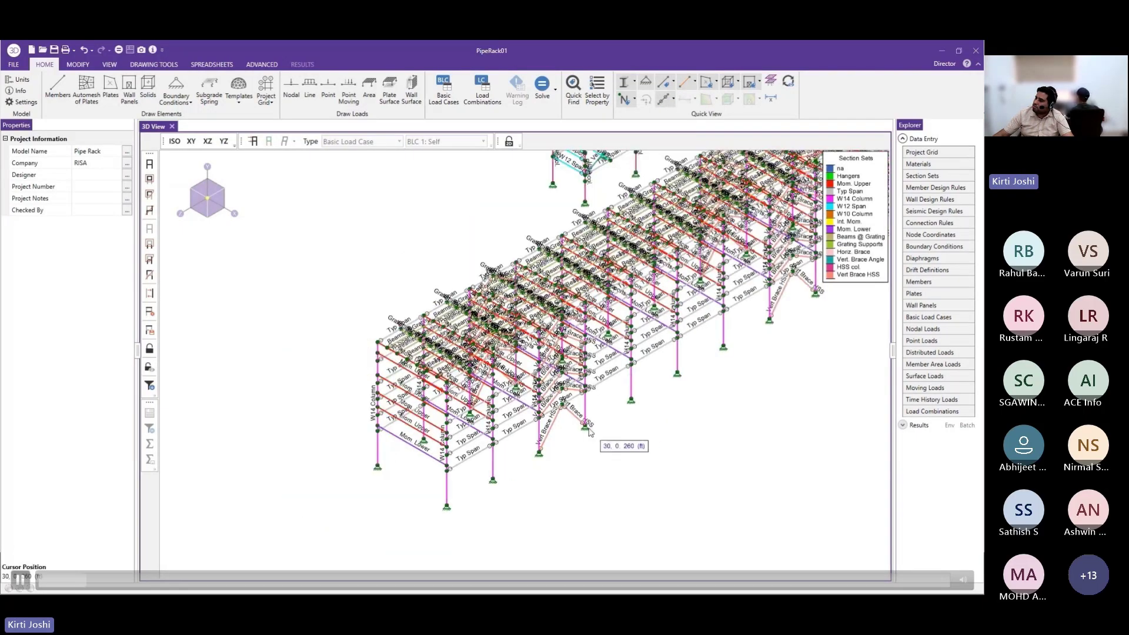
pyautogui.moveTo(705, 385); pyautogui.dragTo(469, 455, button='middle')
pyautogui.scroll(-1, 468, 455)
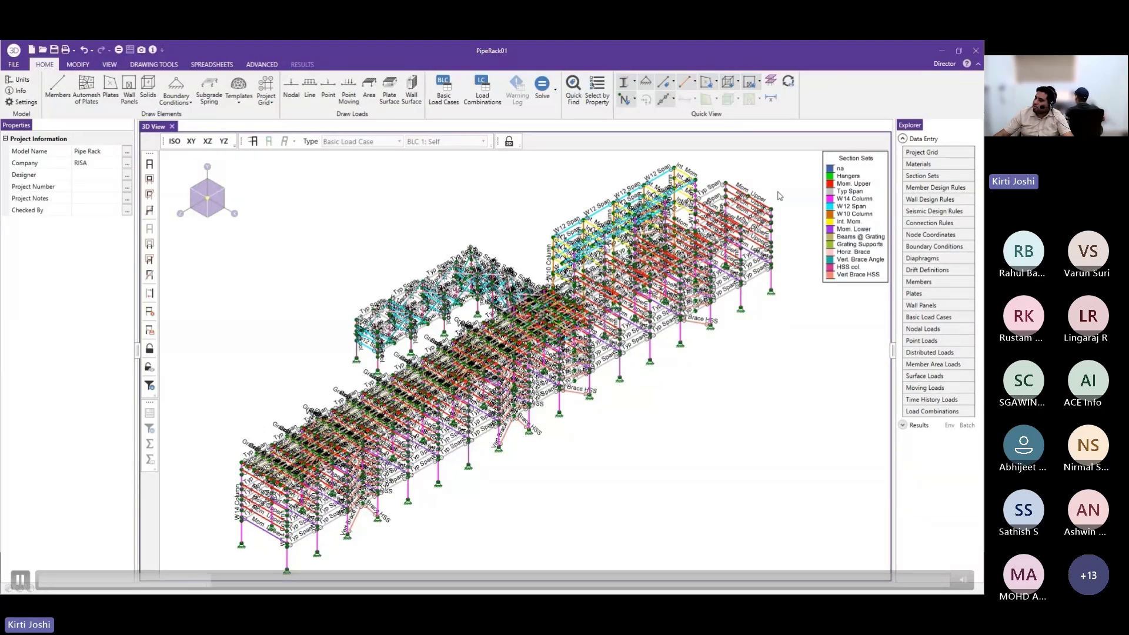
pyautogui.click(788, 81)
# Select a top longitudinal beam near the front end of the rack and open its Typ Span section set for editing
pyautogui.click(283, 440)
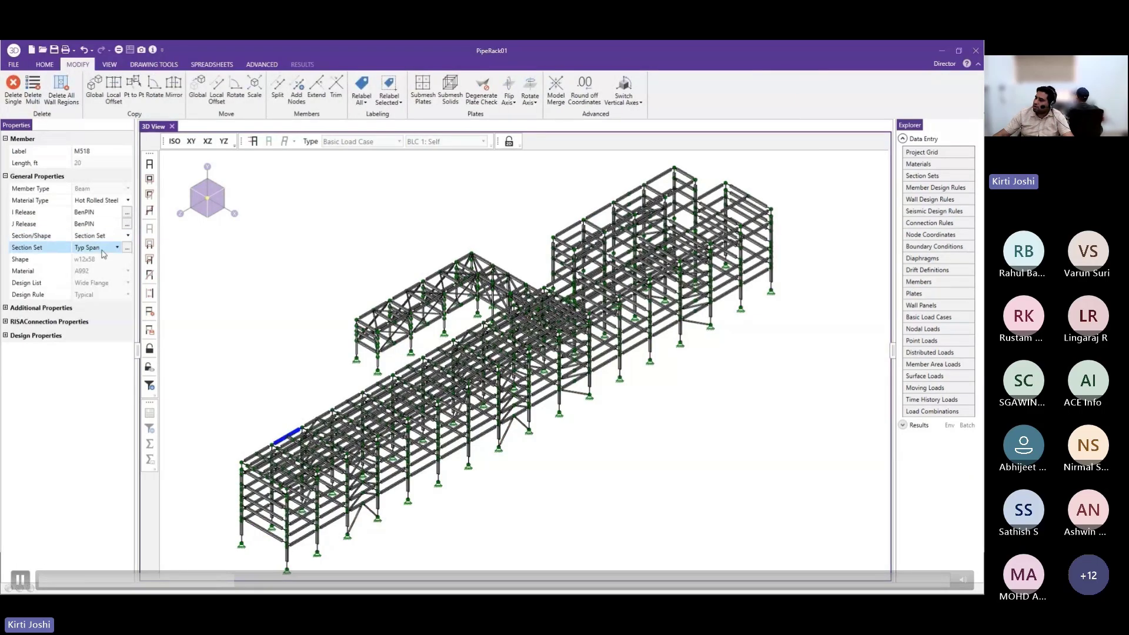
pyautogui.click(127, 247)
pyautogui.click(424, 298)
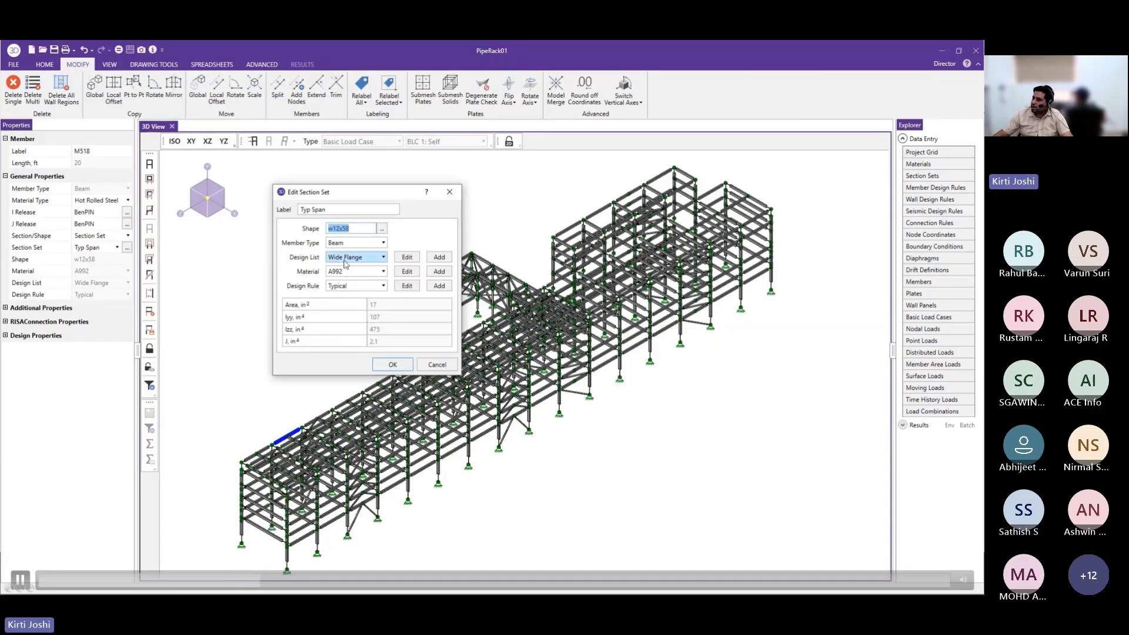
# Create a new hot rolled beam design list named w14x from the section set's design list options
pyautogui.click(439, 257)
pyautogui.moveTo(404, 124); pyautogui.dragTo(627, 147)
pyautogui.click(635, 293)
pyautogui.click(637, 432)
pyautogui.moveTo(698, 292)
pyautogui.mouseDown()
pyautogui.moveTo(698, 433)
pyautogui.moveTo(698, 292)
pyautogui.mouseUp()
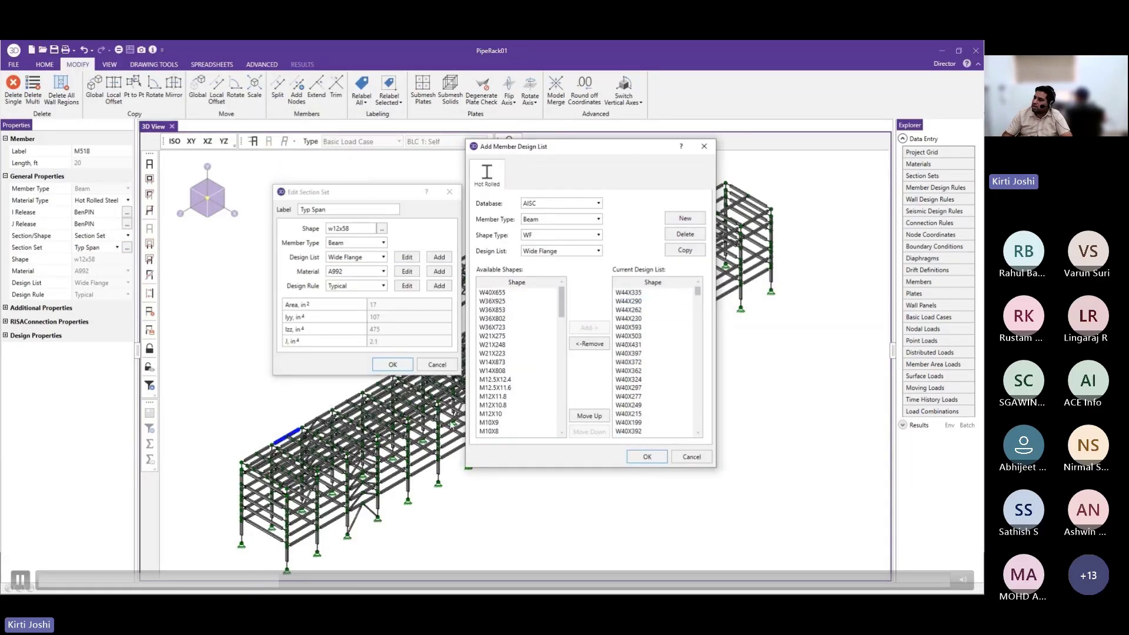
pyautogui.click(685, 218)
pyautogui.write('w14x')
pyautogui.press('Return')
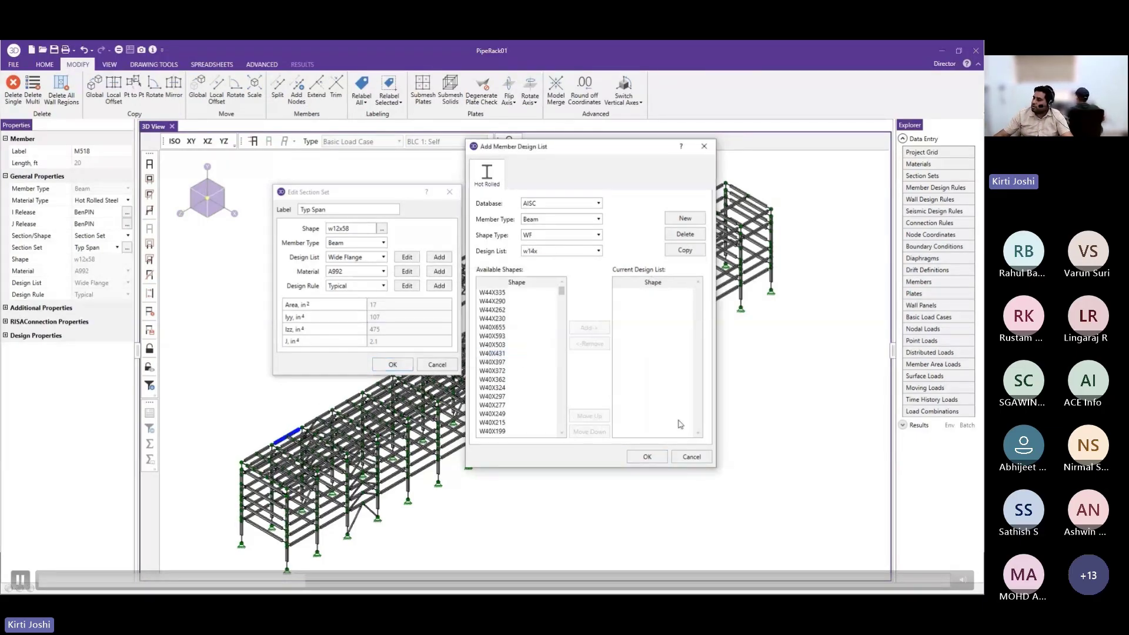
# Add the range of W14 wide flange shapes to the w14x design list and accept it
pyautogui.moveTo(561, 291); pyautogui.dragTo(560, 369)
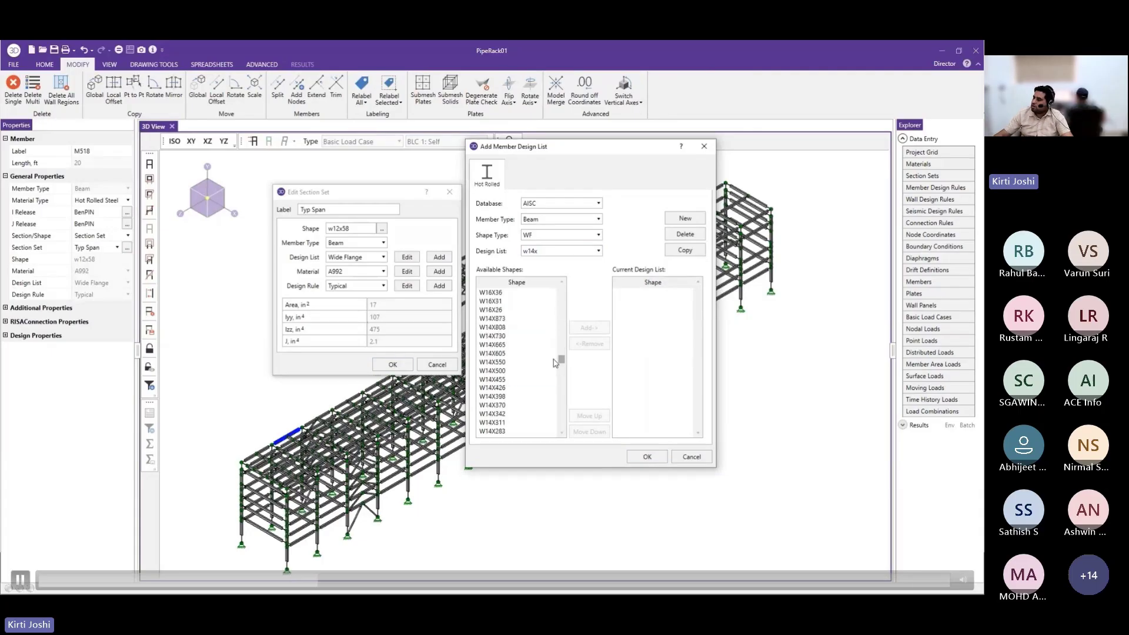
pyautogui.click(512, 380)
pyautogui.scroll(-1, 513, 380)
pyautogui.keyDown('shift'); pyautogui.click(513, 380); pyautogui.keyUp('shift')
pyautogui.scroll(11, 518, 366)
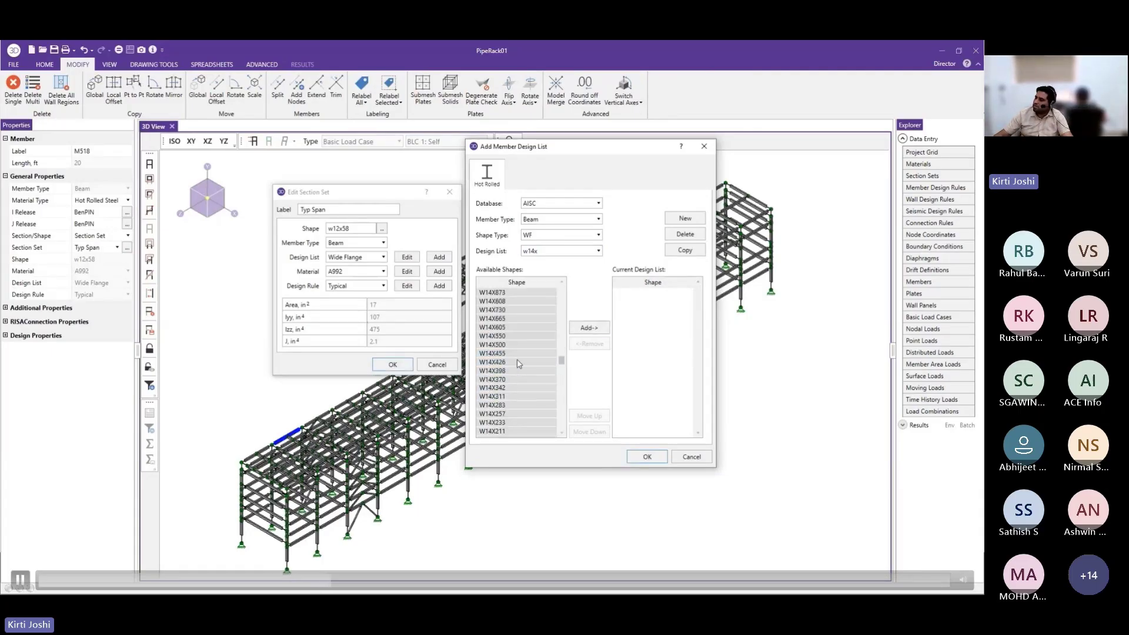
pyautogui.click(593, 328)
pyautogui.click(647, 456)
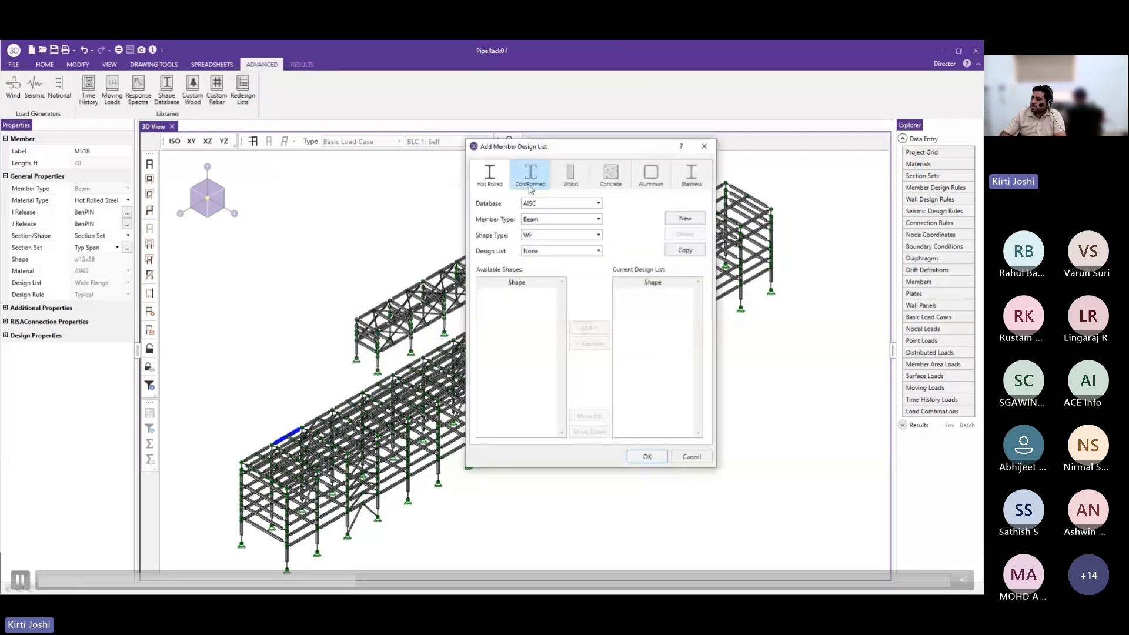
# Edit the Typical design rule of the Typ Span section set, setting its max bending and max shear checks to 0.75
pyautogui.click(127, 249)
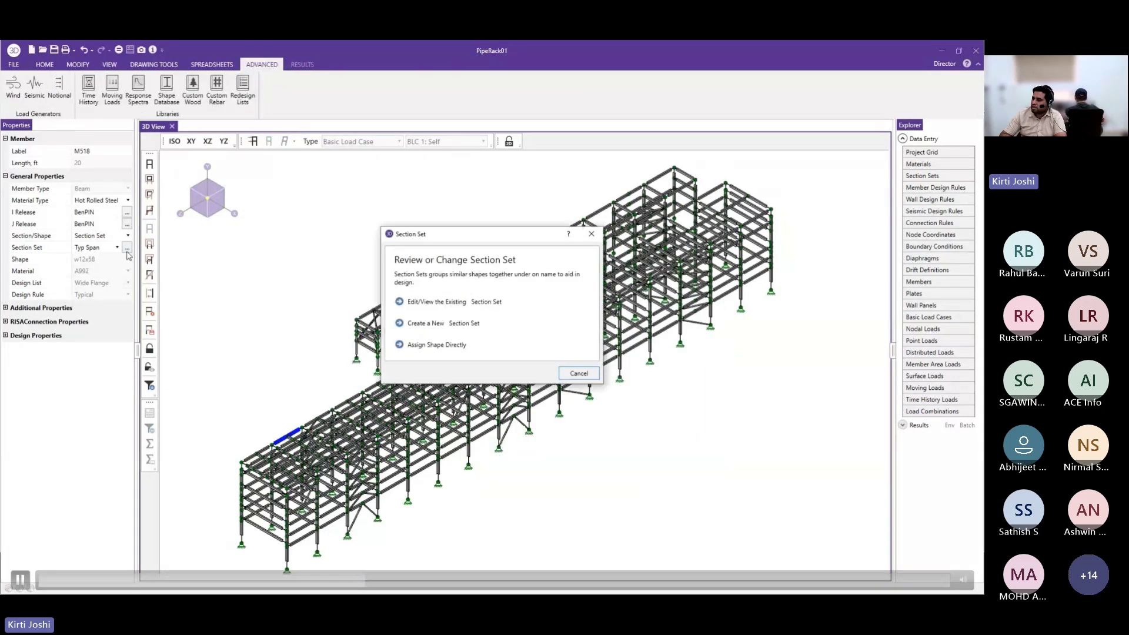
pyautogui.click(421, 303)
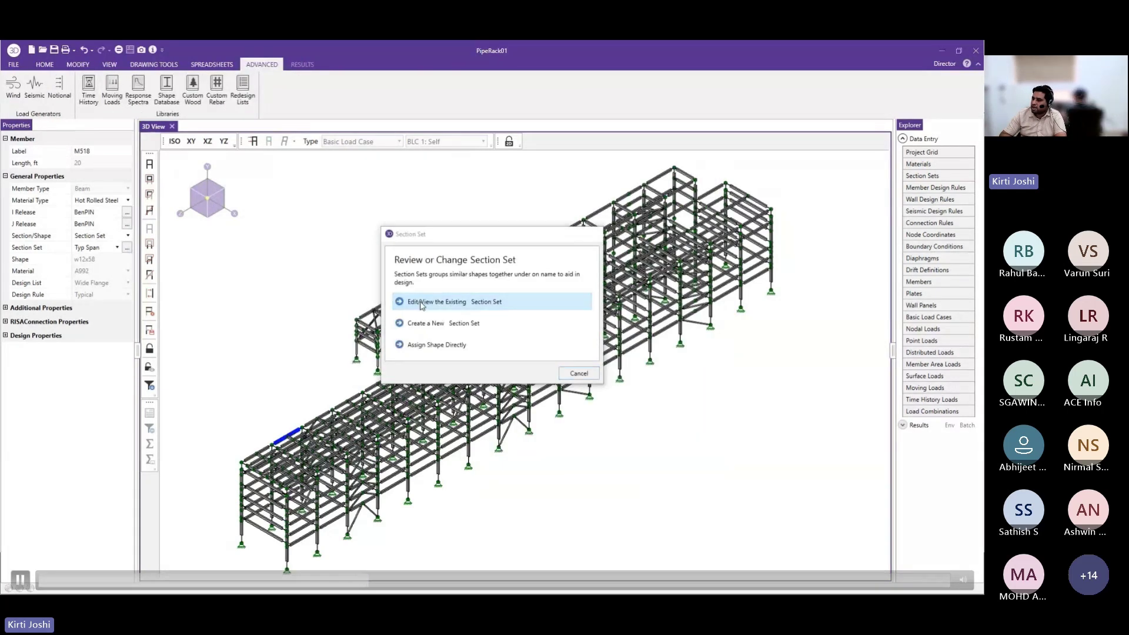
pyautogui.click(407, 286)
pyautogui.moveTo(560, 194); pyautogui.dragTo(573, 190)
pyautogui.click(488, 222)
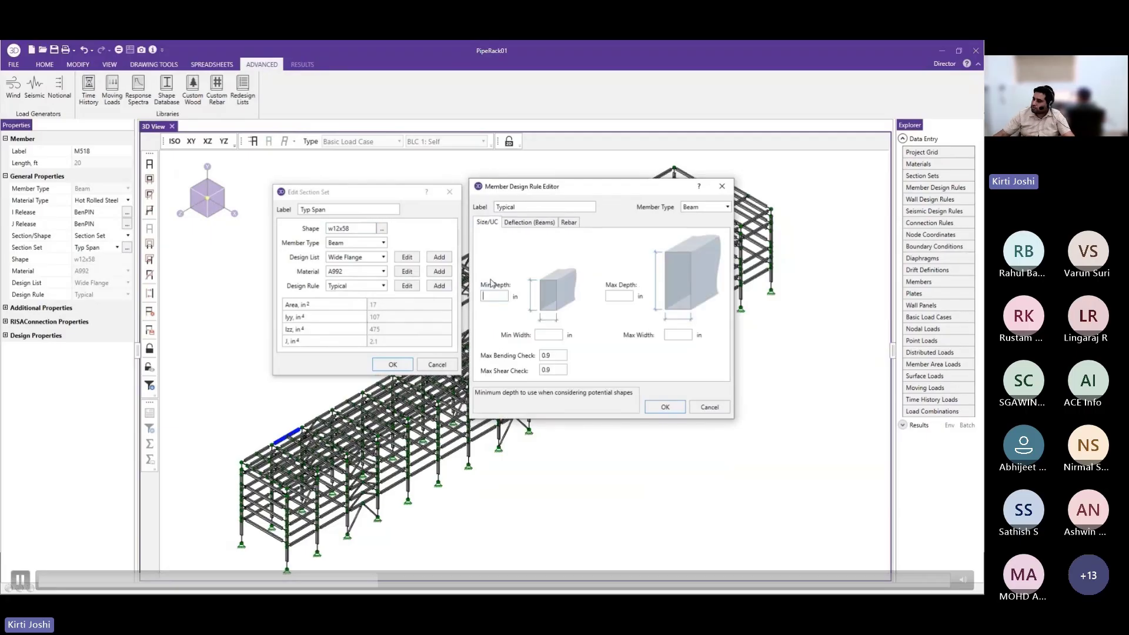
pyautogui.doubleClick(559, 356)
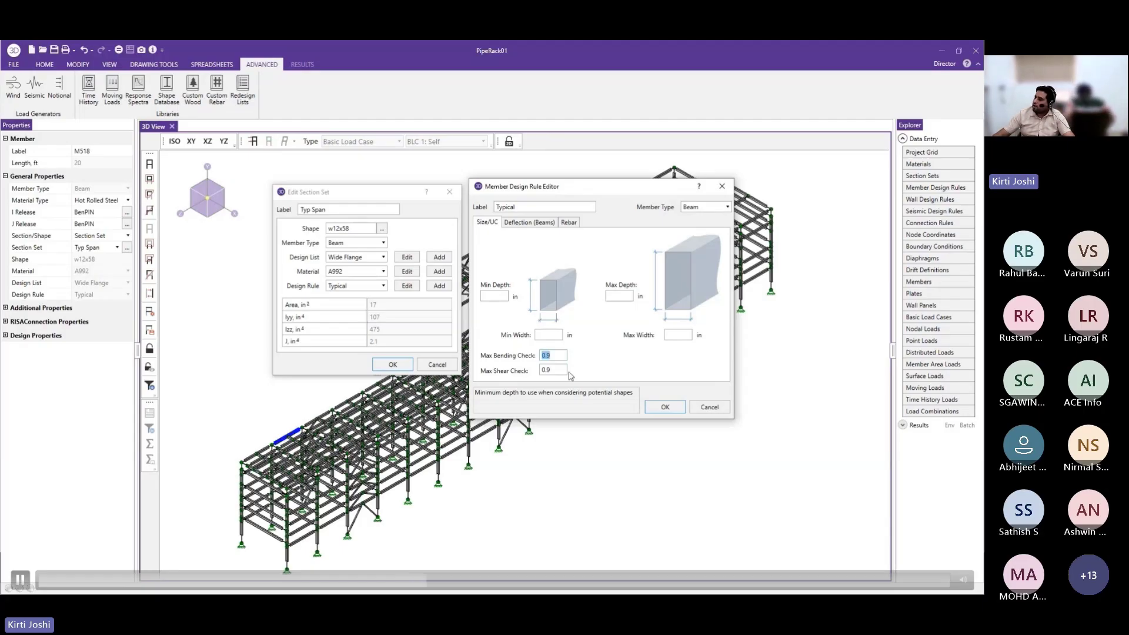
pyautogui.write('0.75')
pyautogui.press('Tab')
pyautogui.write('0.75')
# Set the load combinations of all three beam deflection criteria in the design rule to None
pyautogui.click(533, 226)
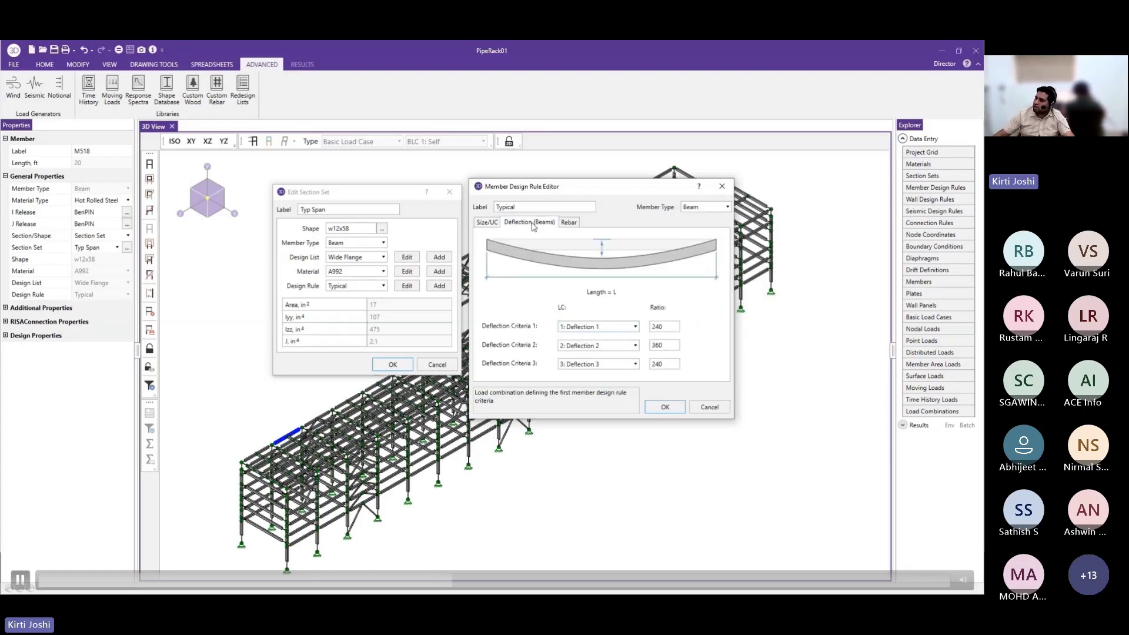
pyautogui.click(606, 327)
pyautogui.click(600, 338)
pyautogui.click(606, 349)
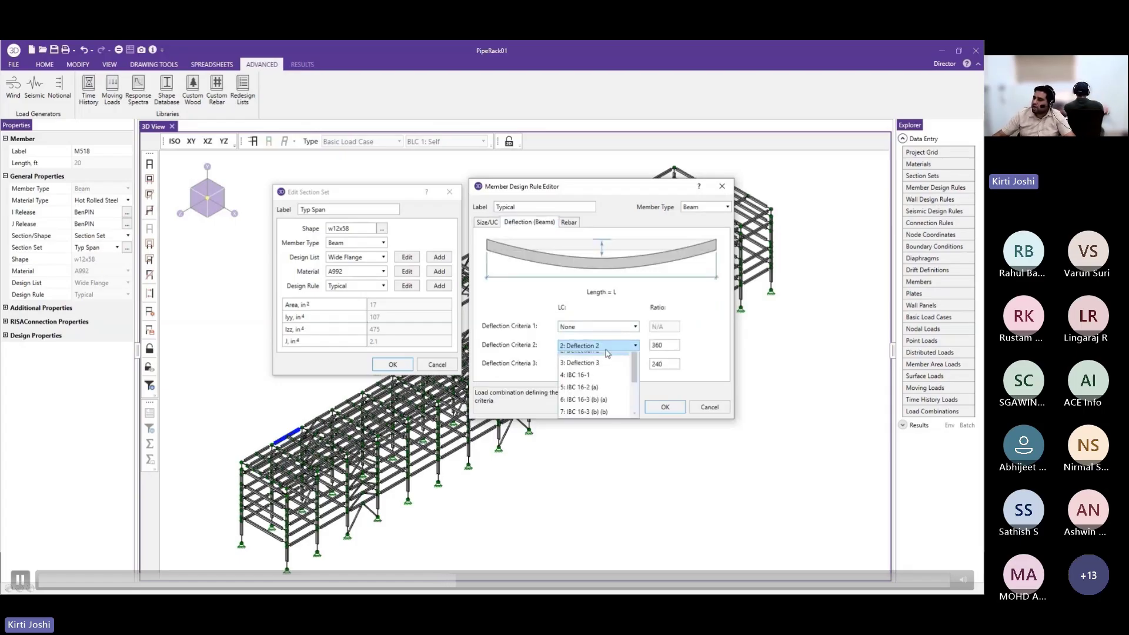
pyautogui.click(606, 358)
pyautogui.click(606, 364)
pyautogui.click(607, 377)
# Assign Deflection 1, Deflection 2 and Deflection 3 to deflection criteria 1, 2 and 3, with ratios 240, 360 and 240
pyautogui.click(606, 328)
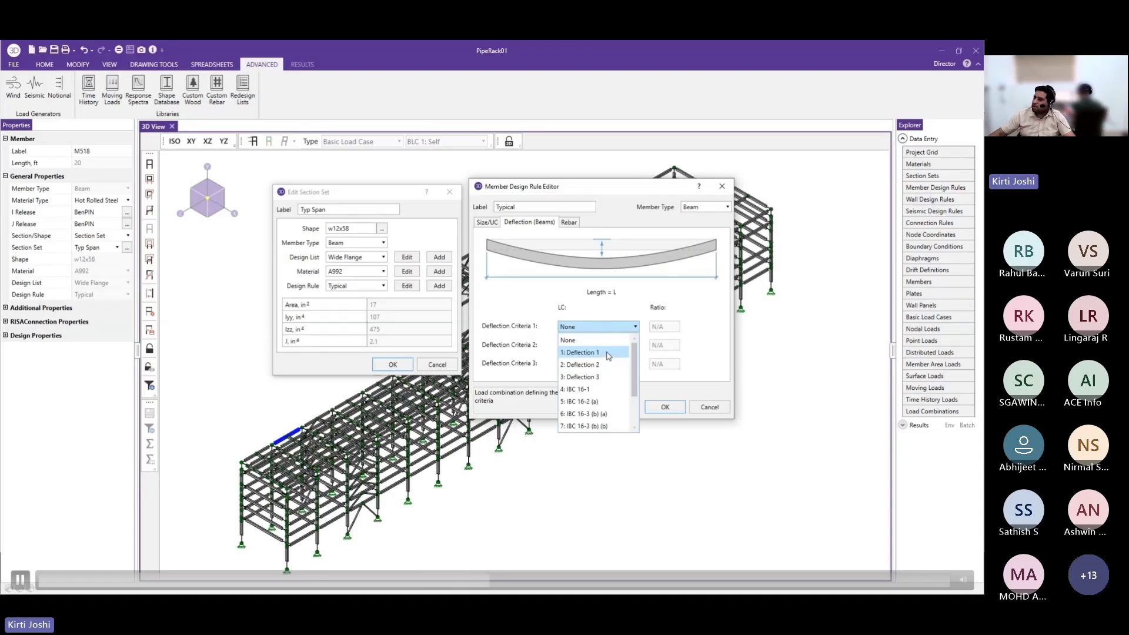
pyautogui.click(605, 354)
pyautogui.click(626, 347)
pyautogui.click(588, 383)
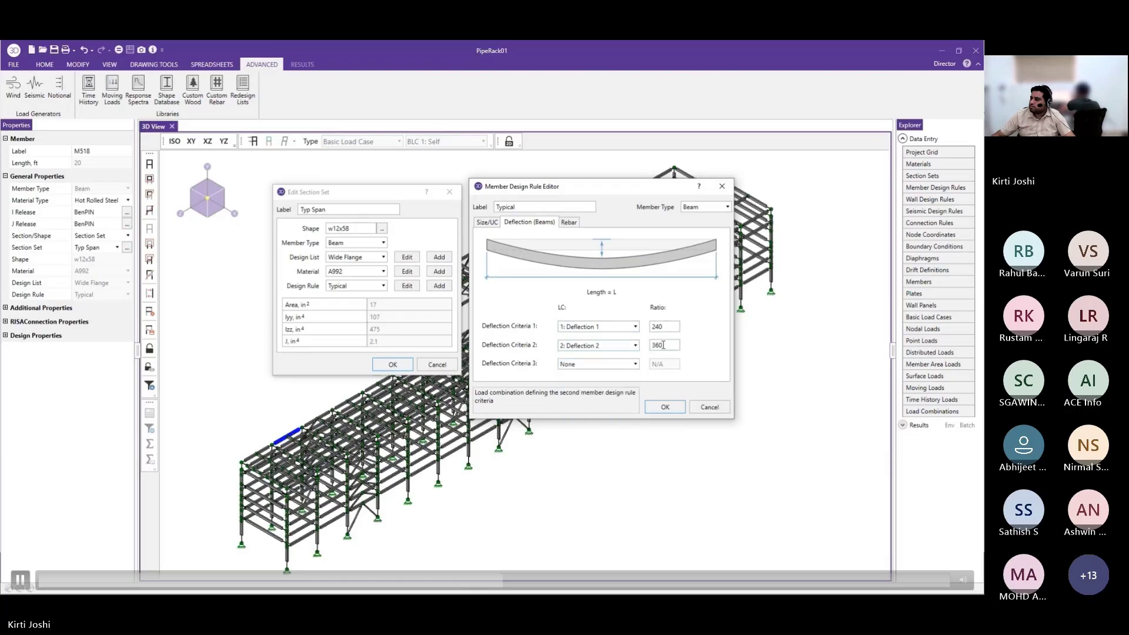
pyautogui.click(605, 364)
pyautogui.click(588, 414)
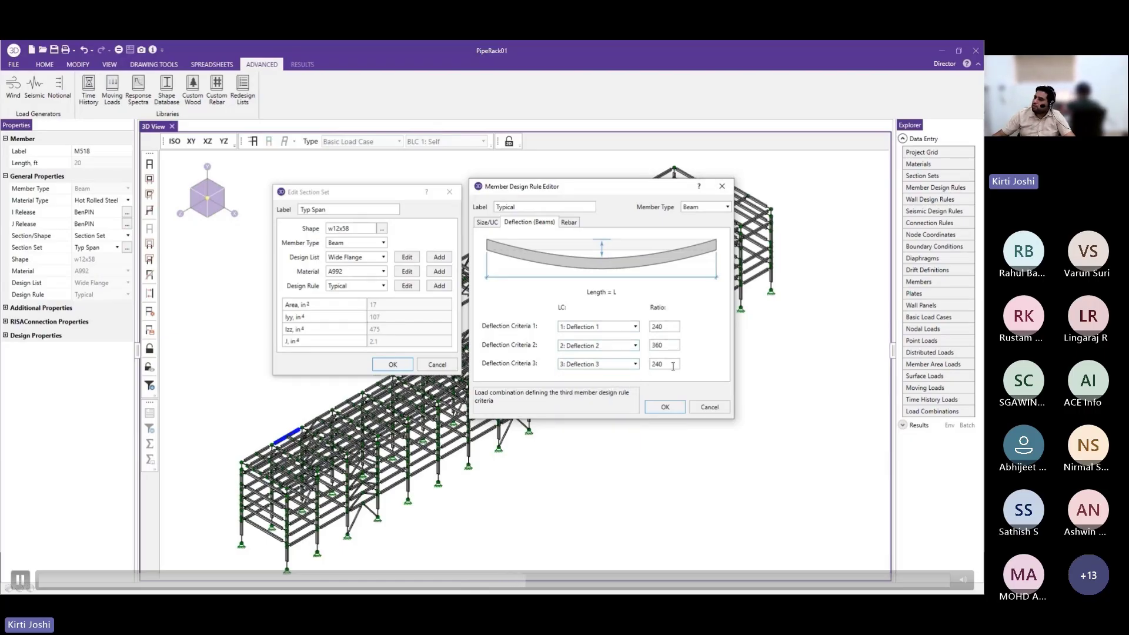
# Review and accept the edited Typical design rule, and close the Typ Span section set
pyautogui.click(486, 222)
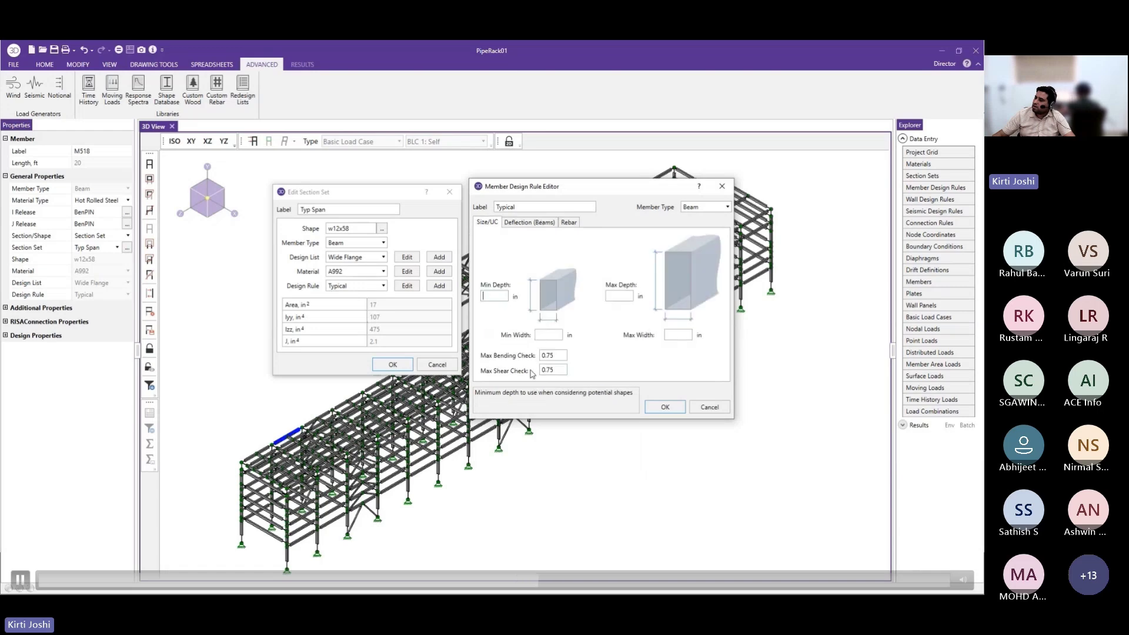
pyautogui.click(538, 222)
pyautogui.click(658, 413)
pyautogui.click(368, 258)
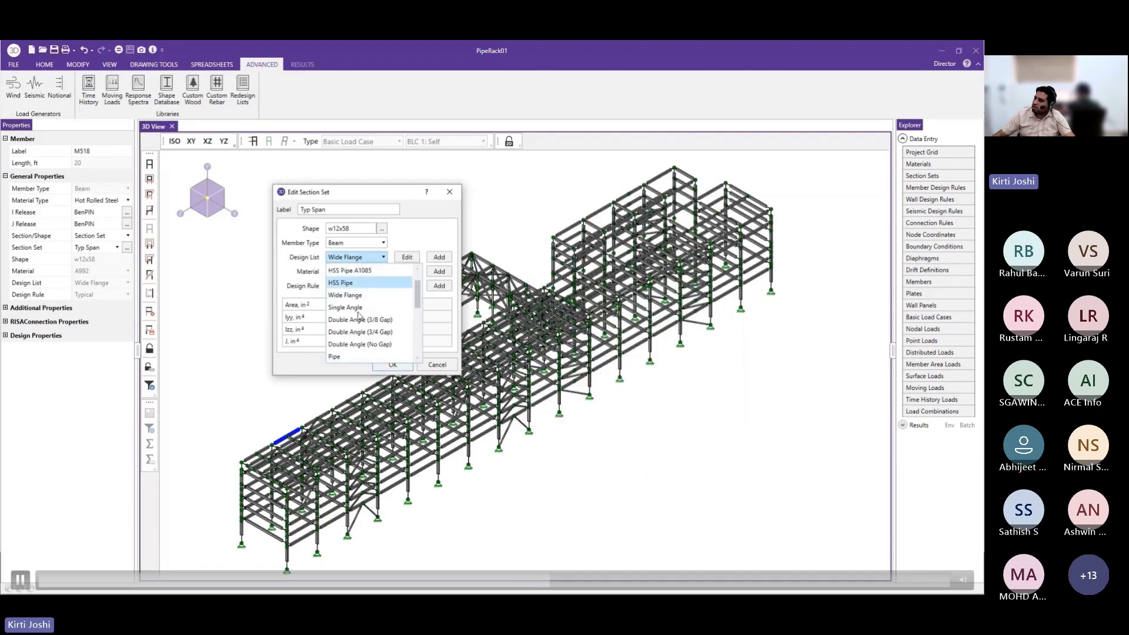
pyautogui.click(357, 316)
pyautogui.click(386, 364)
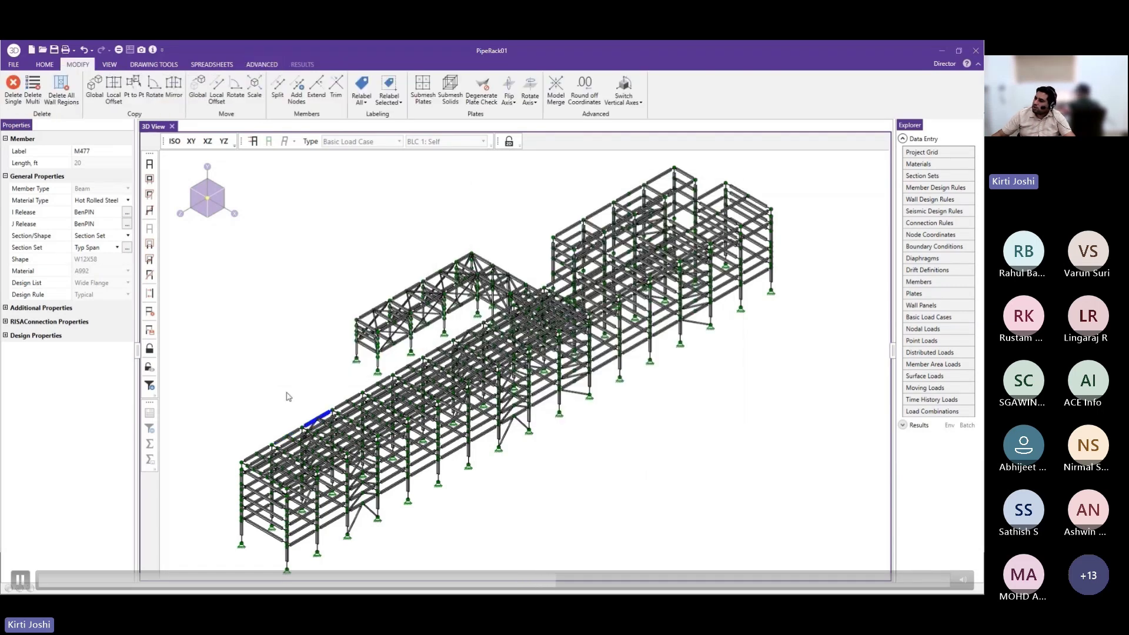
# Solve the model as a batch solution of marked combinations with an envelope included
pyautogui.hotkey('ctrl', 'g')
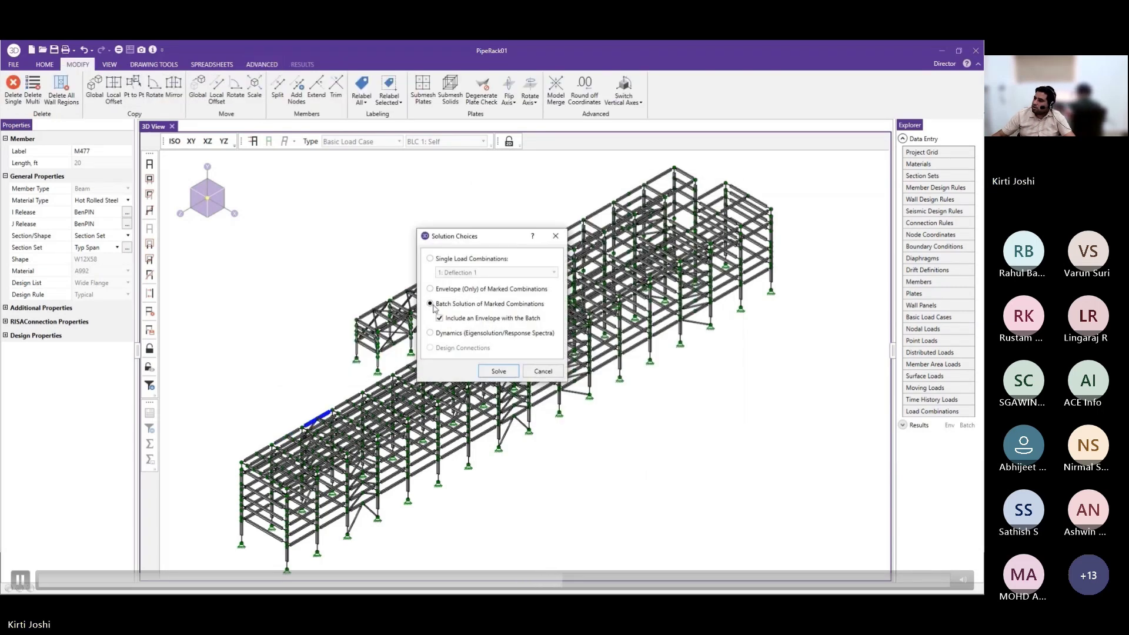
pyautogui.click(499, 369)
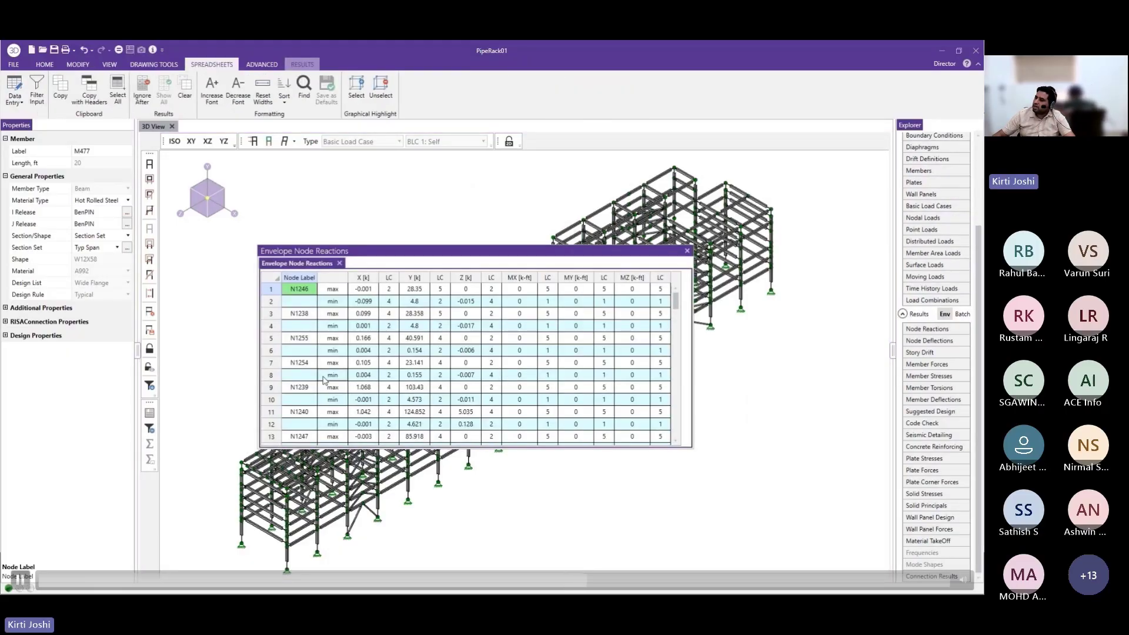
pyautogui.click(366, 235)
# Open the hot rolled steel code check results by load combination and browse through the members' unity checks
pyautogui.click(300, 66)
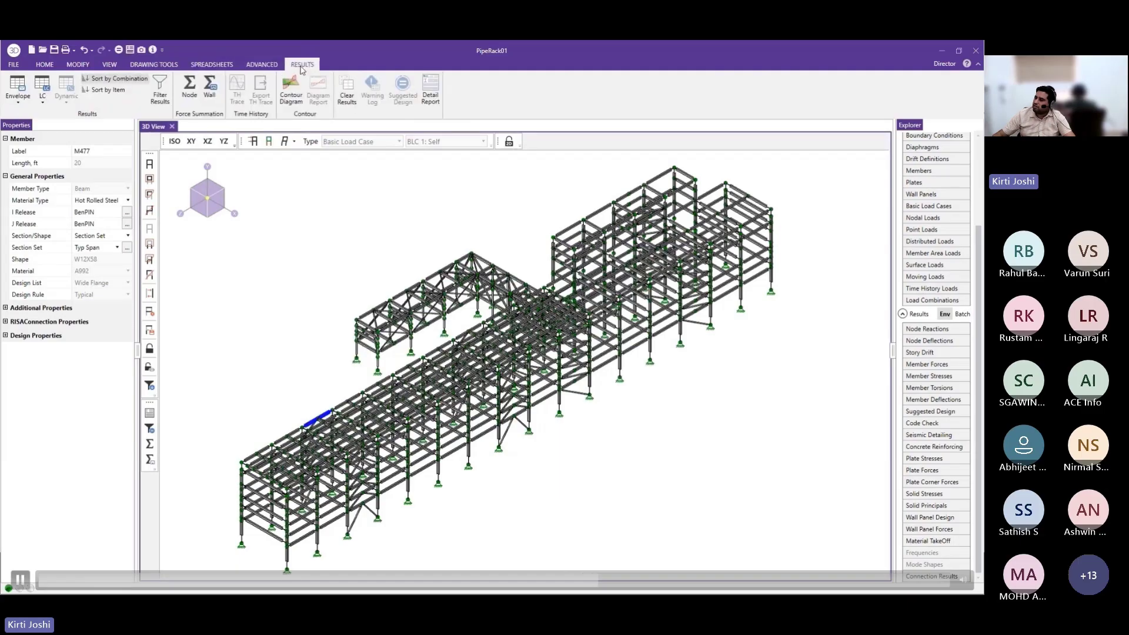
pyautogui.click(18, 95)
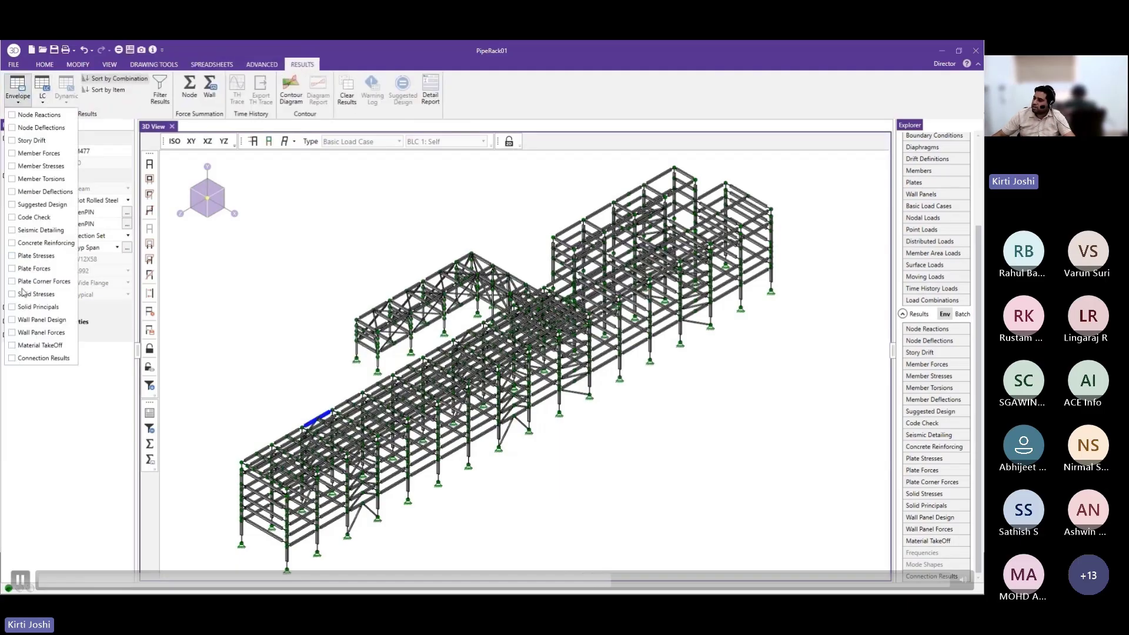
pyautogui.click(42, 88)
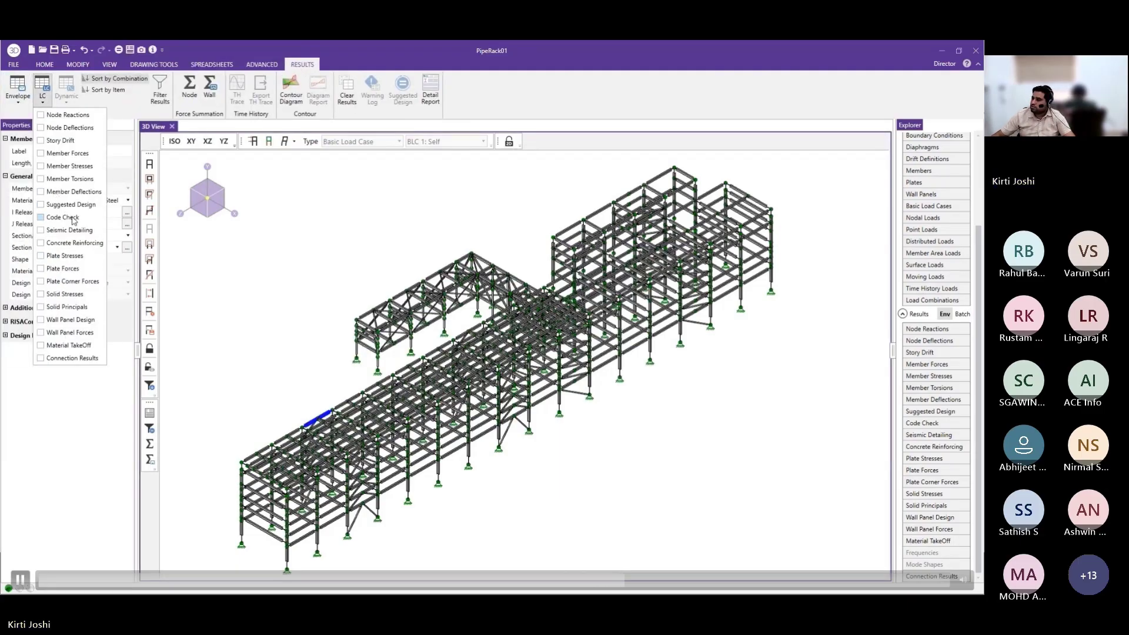
pyautogui.click(63, 218)
pyautogui.moveTo(327, 141); pyautogui.dragTo(368, 237)
pyautogui.moveTo(732, 294); pyautogui.dragTo(733, 327)
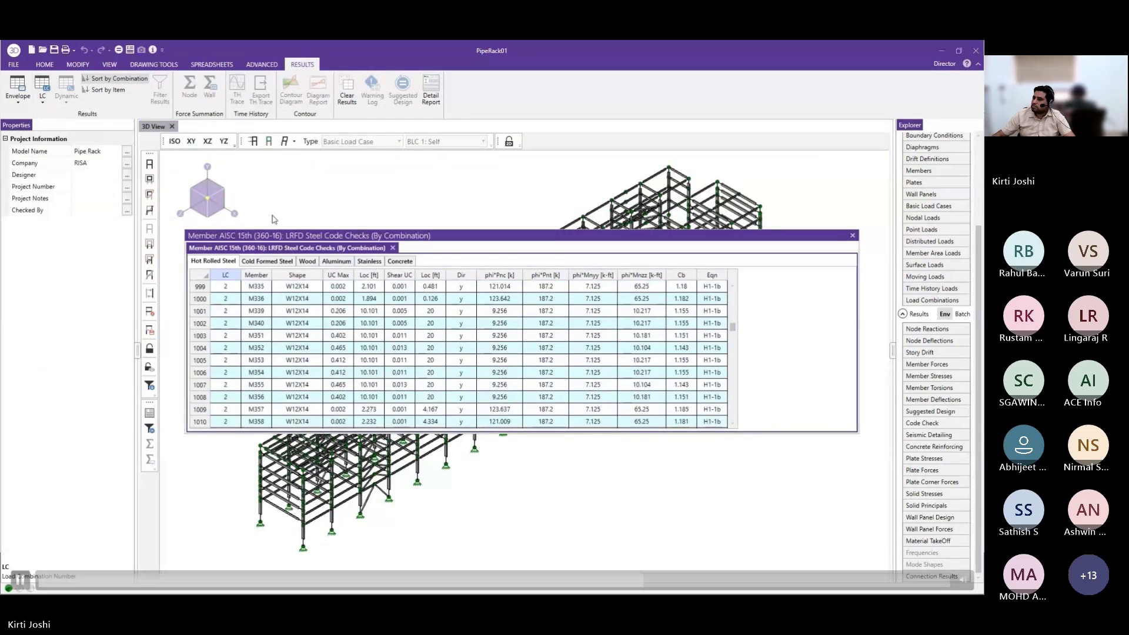
# Open the envelope steel code check results and sort the hot rolled members by Code Check from highest to lowest to review them
pyautogui.click(19, 93)
pyautogui.click(26, 216)
pyautogui.rightClick(390, 189)
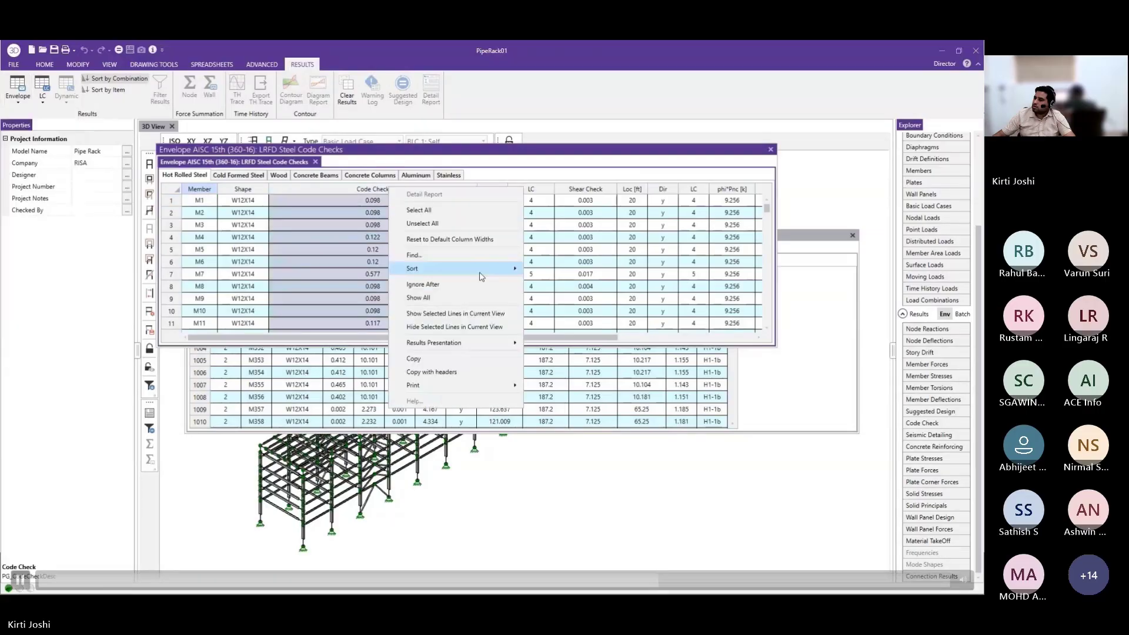
pyautogui.moveTo(481, 273)
pyautogui.click(562, 272)
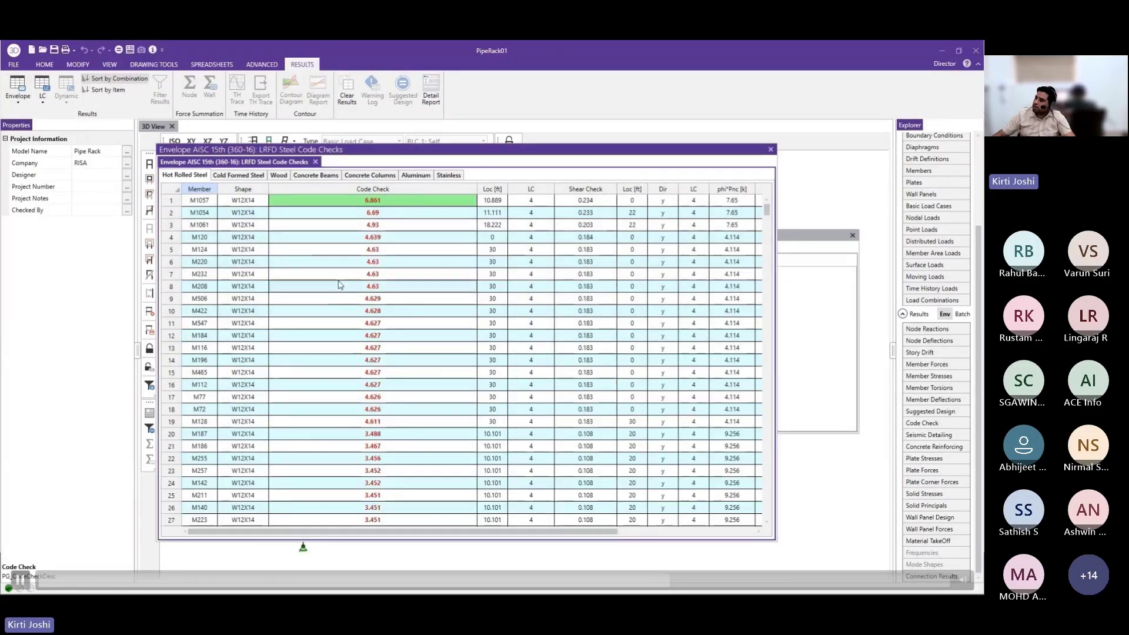
pyautogui.scroll(-20, 411, 298)
# Close both code check result tables and display colour-coded member code checks on the 3D pipe rack model
pyautogui.click(770, 150)
pyautogui.click(852, 236)
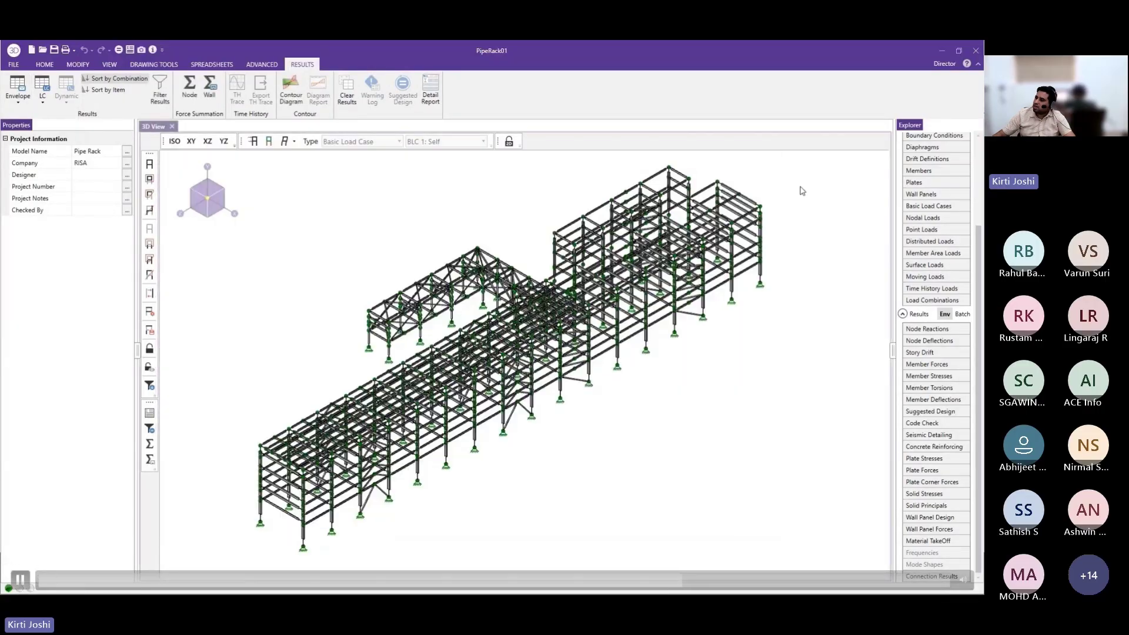
pyautogui.click(803, 192)
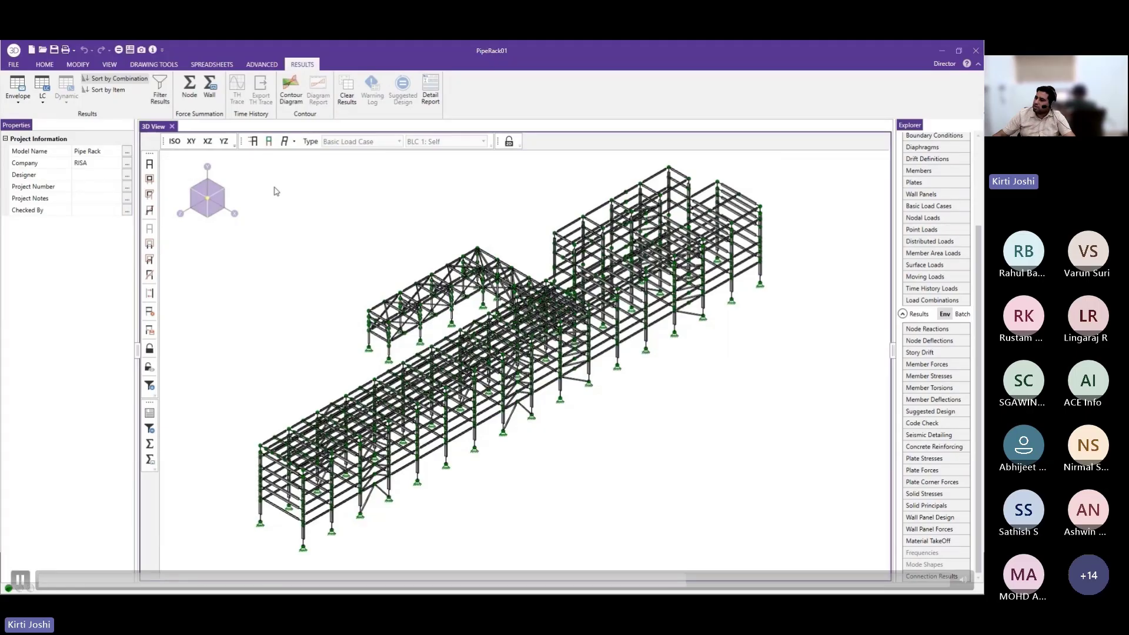
pyautogui.click(268, 142)
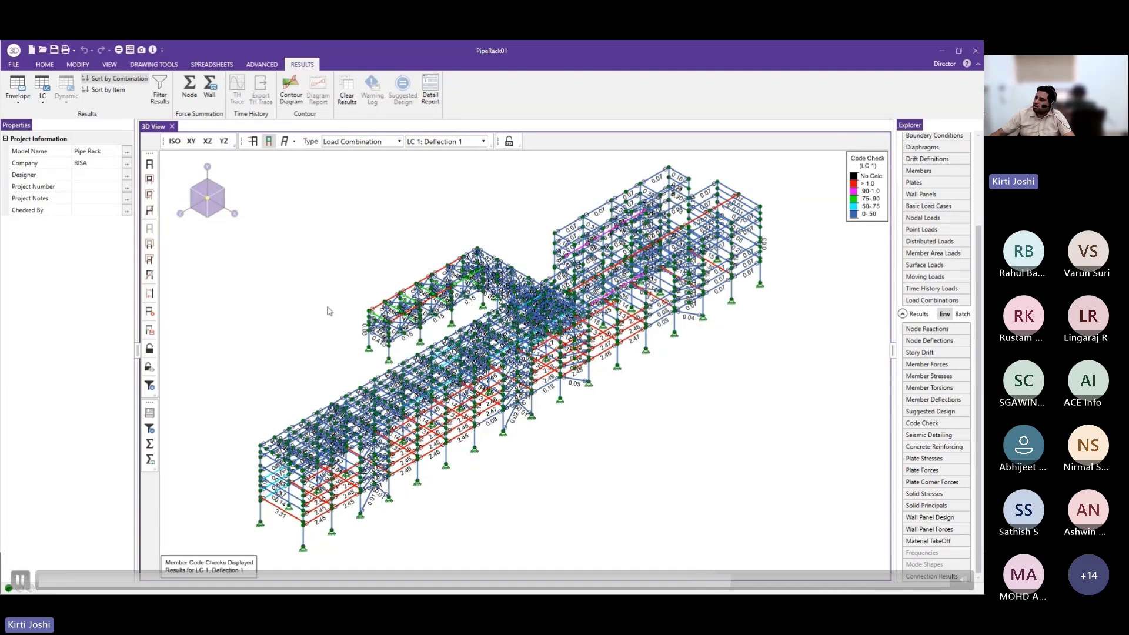
# Review the envelope beam deflection checks sorted by the third criterion's ratio from lowest to highest, and close the results
pyautogui.click(17, 88)
pyautogui.click(41, 191)
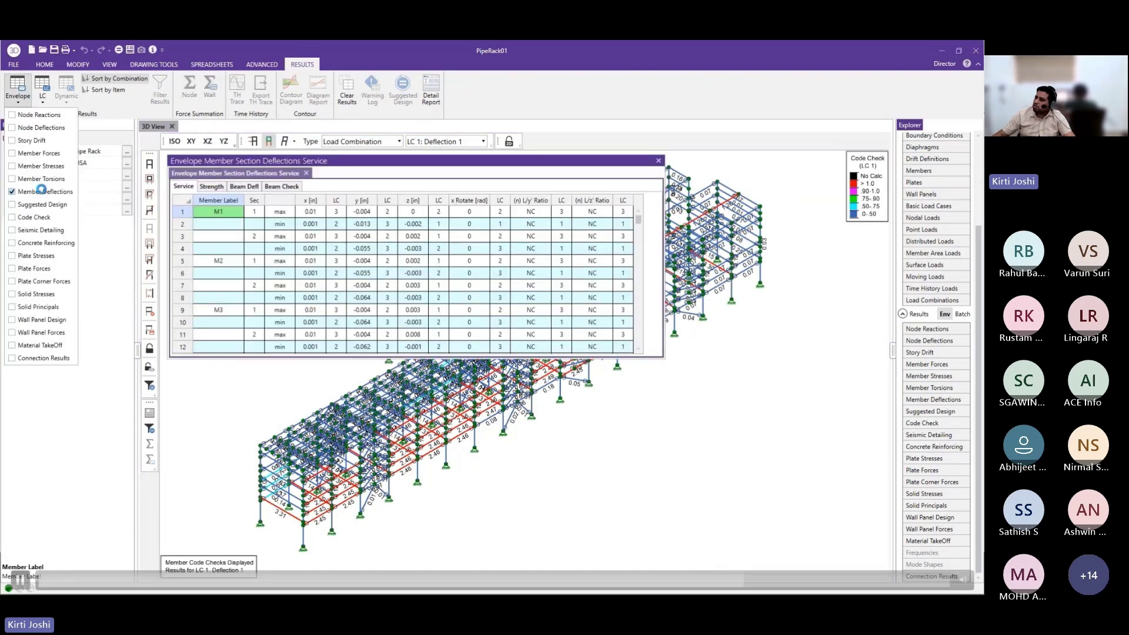
pyautogui.click(282, 186)
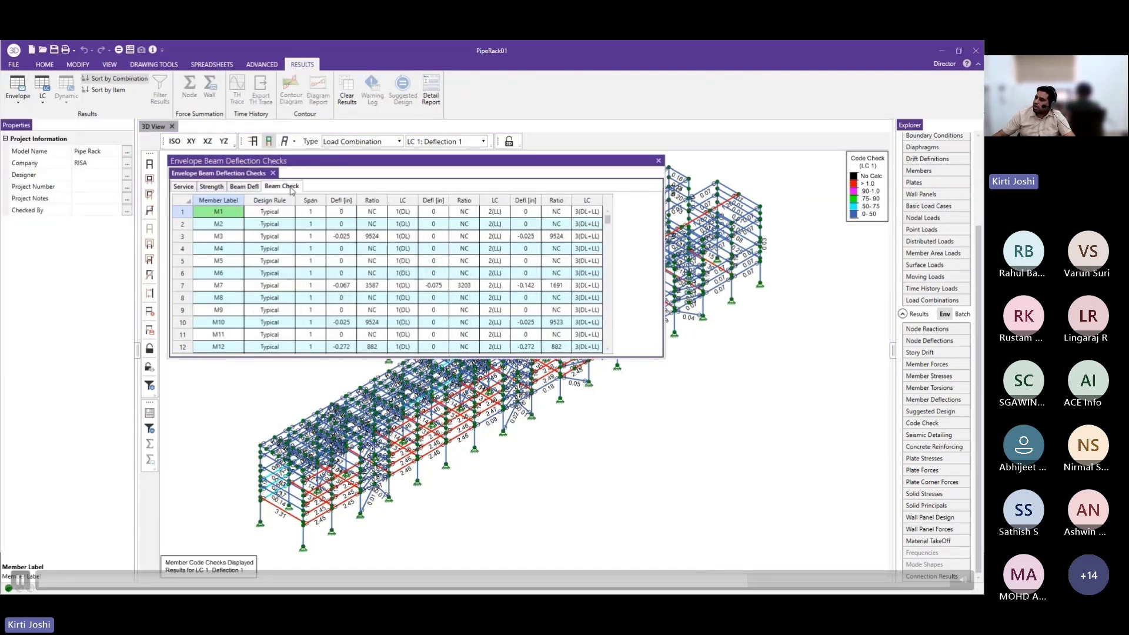
pyautogui.rightClick(558, 201)
pyautogui.click(579, 210)
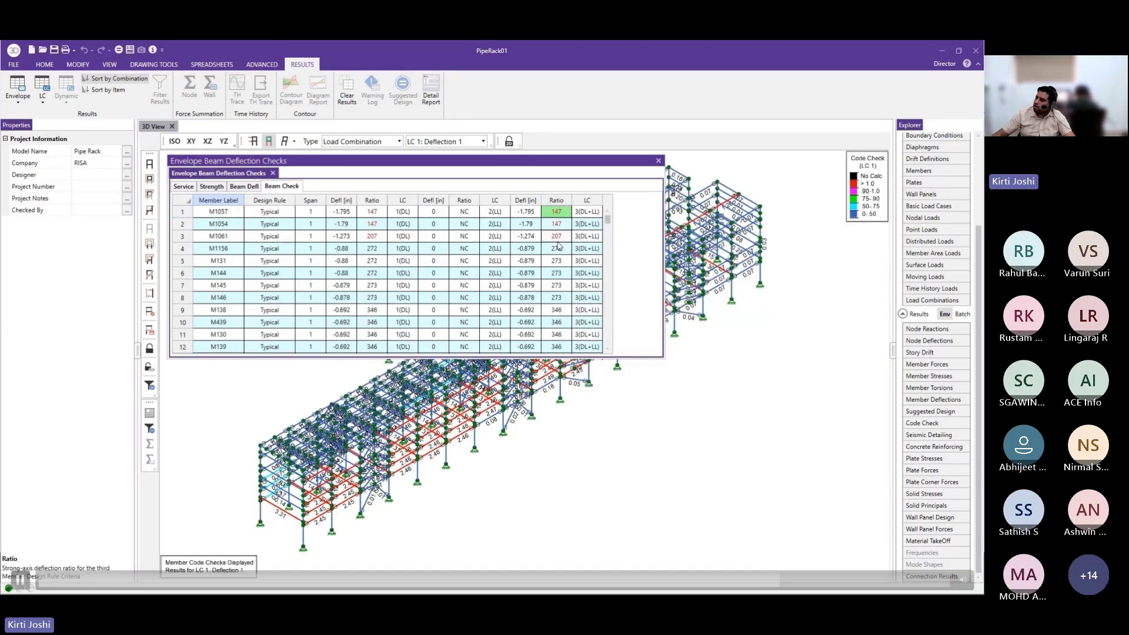
pyautogui.click(272, 174)
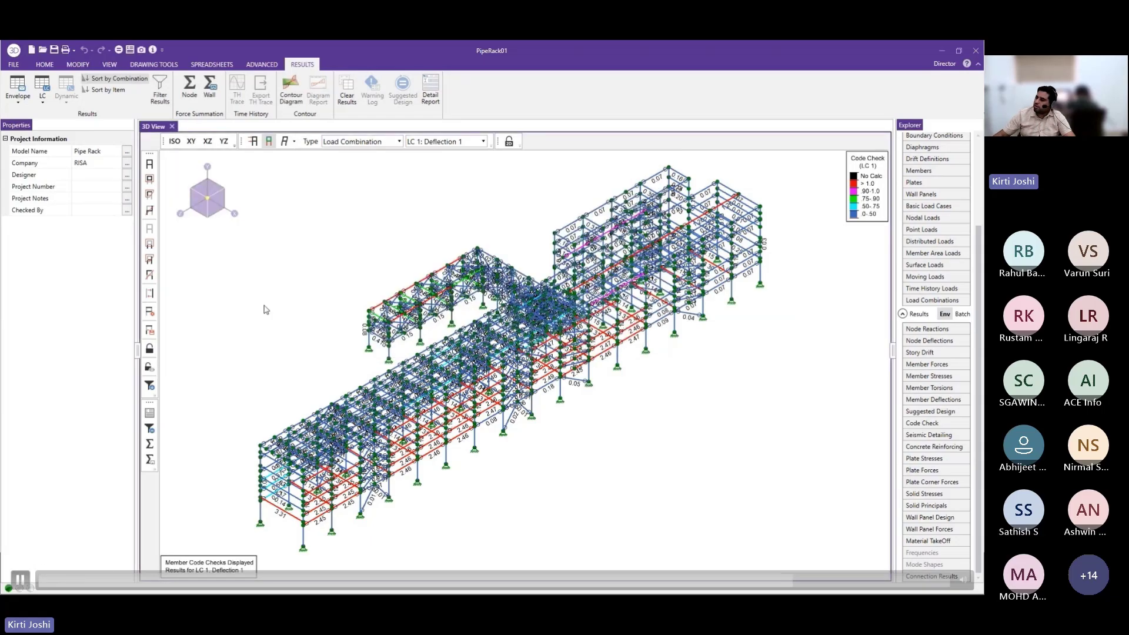
# Open the envelope suggested design and re-solve the model using the suggested shapes, with Members, Masonry Walls and Wood Walls included
pyautogui.click(17, 99)
pyautogui.click(11, 204)
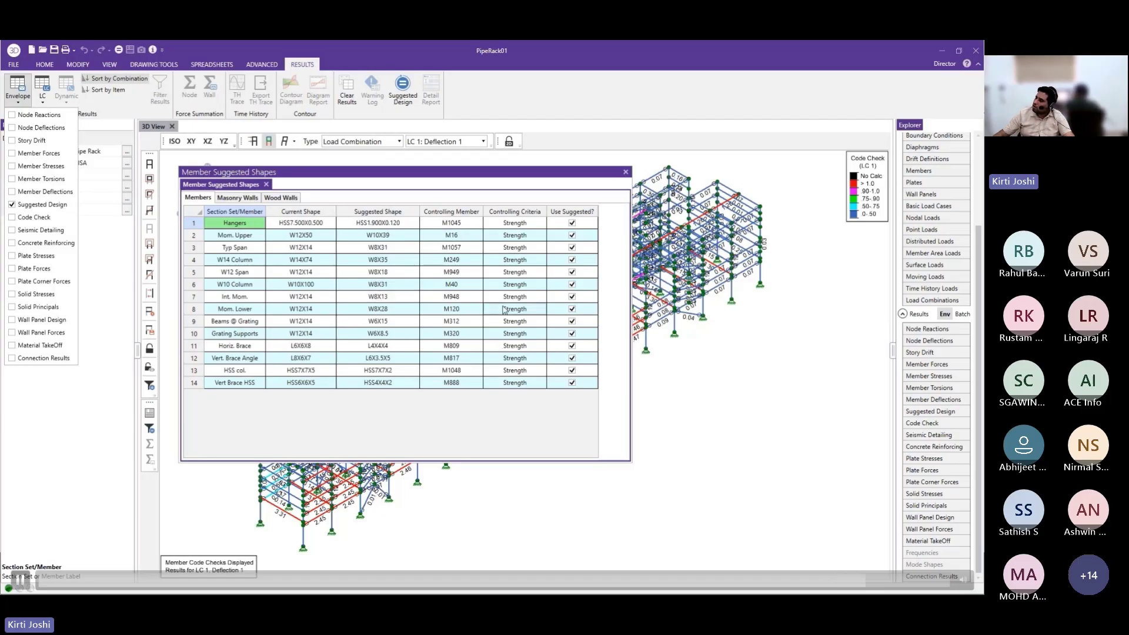
pyautogui.click(402, 86)
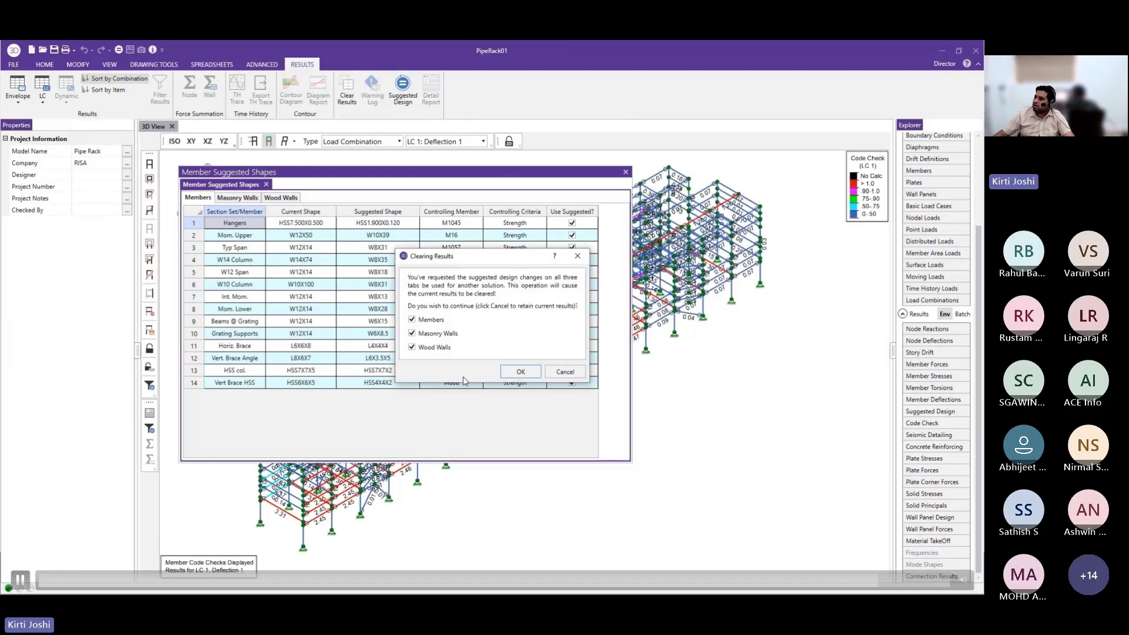
pyautogui.click(520, 371)
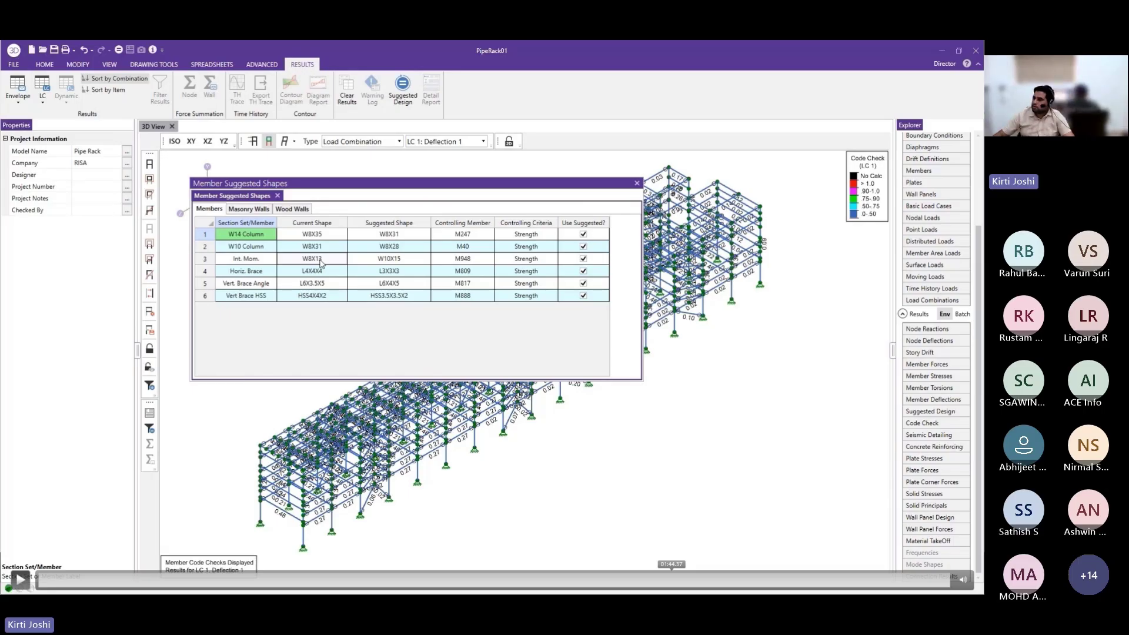
pyautogui.press('space')
pyautogui.press('Right')
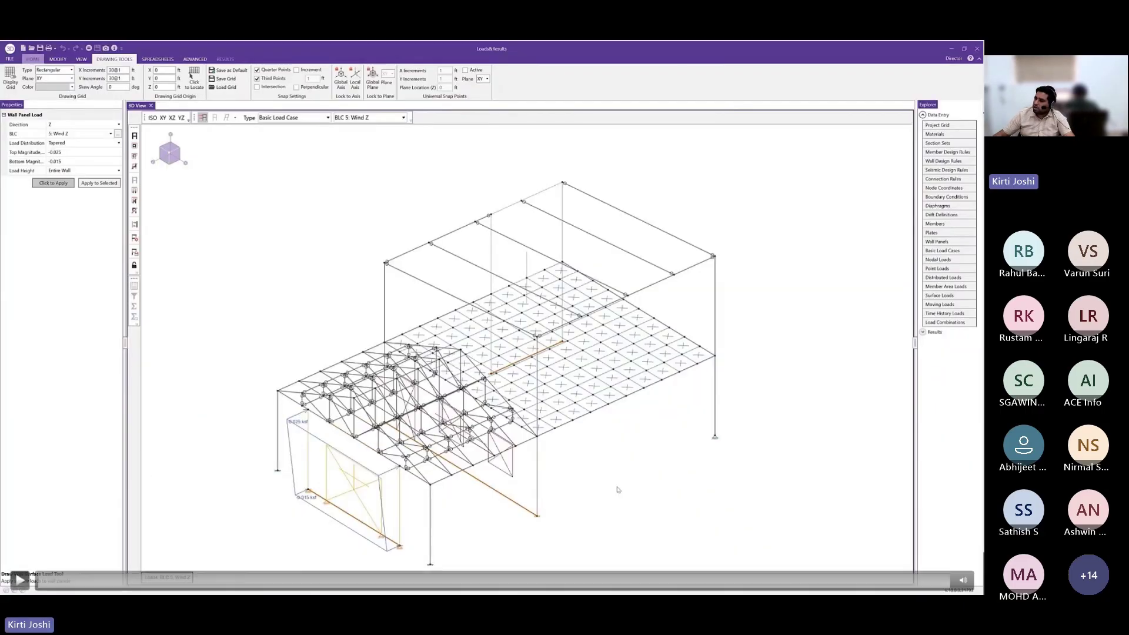
pyautogui.click(20, 580)
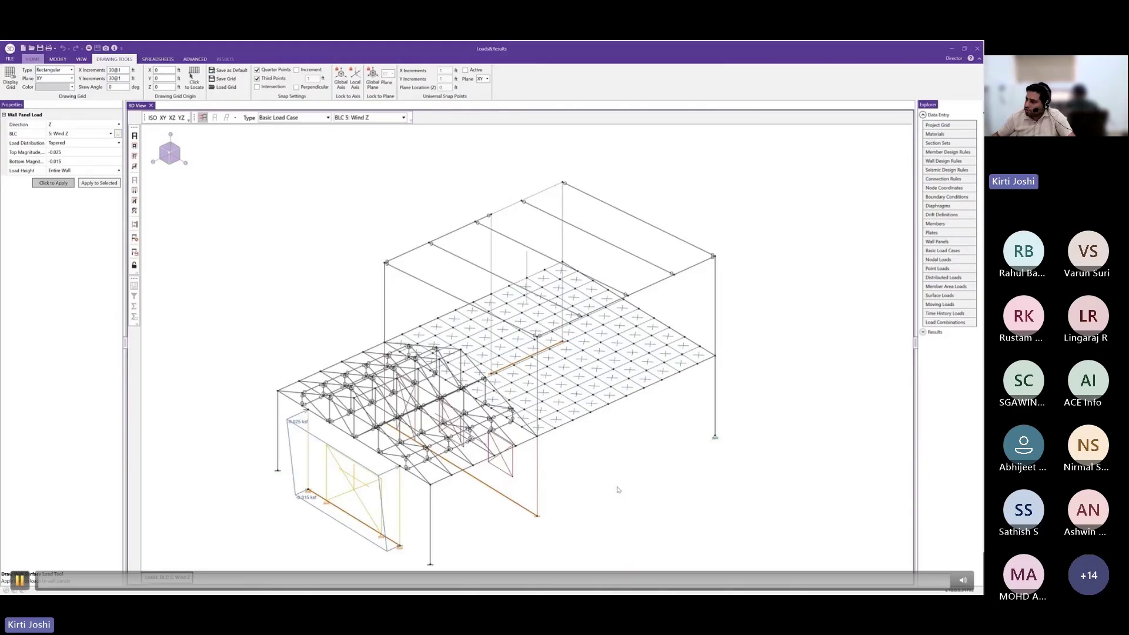